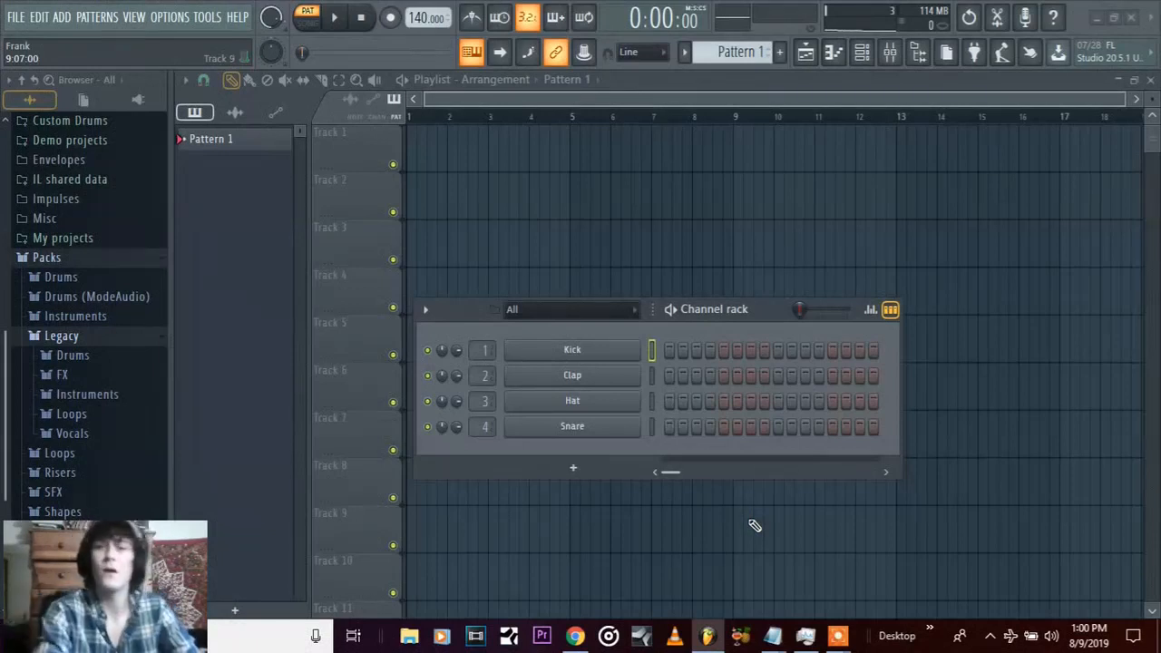
# Expand the Drums folder under Packs in the browser and reposition the Channel rack over the first playlist tracks
pyautogui.moveTo(744, 315); pyautogui.dragTo(745, 179)
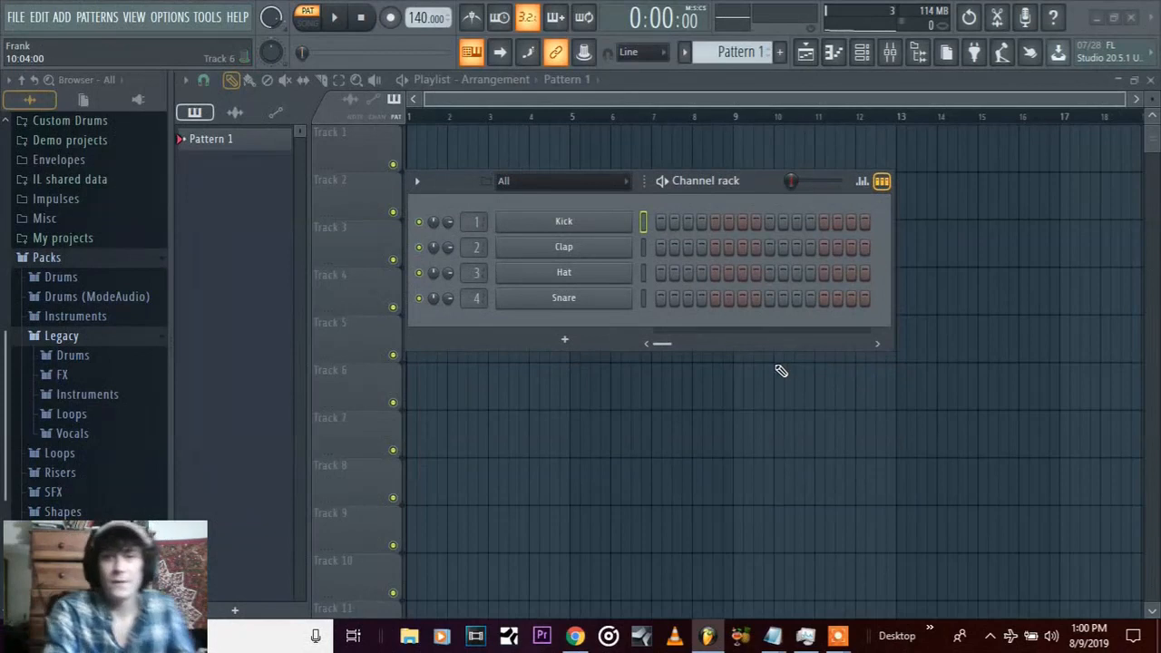
pyautogui.moveTo(759, 183); pyautogui.dragTo(794, 264)
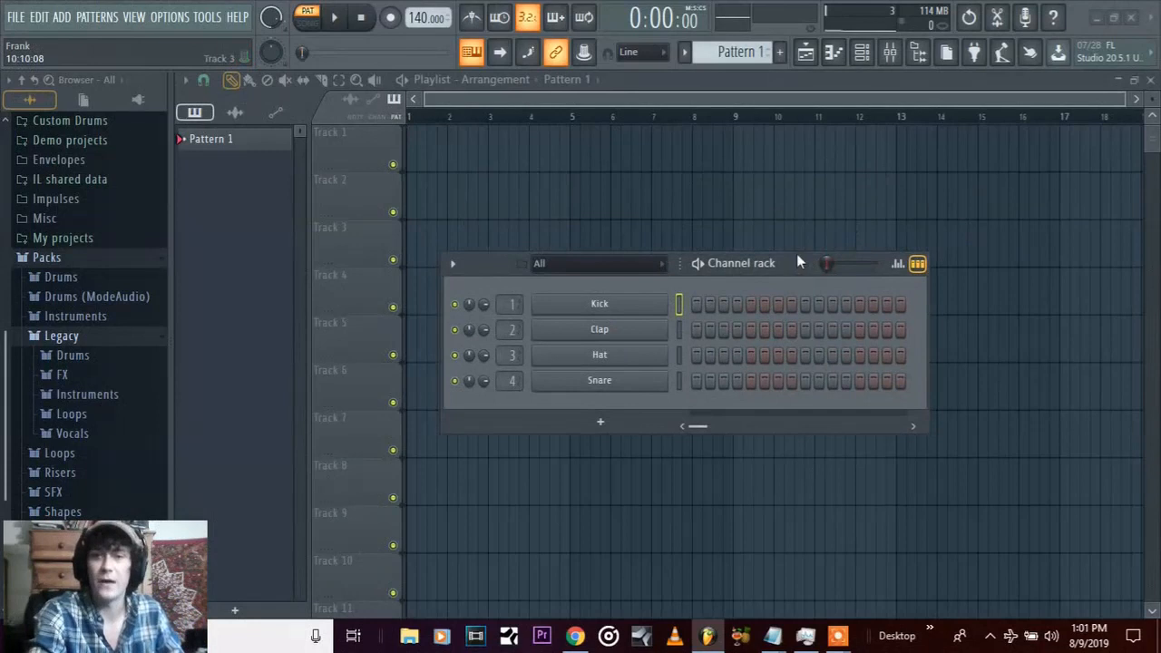
pyautogui.moveTo(800, 262); pyautogui.dragTo(760, 240)
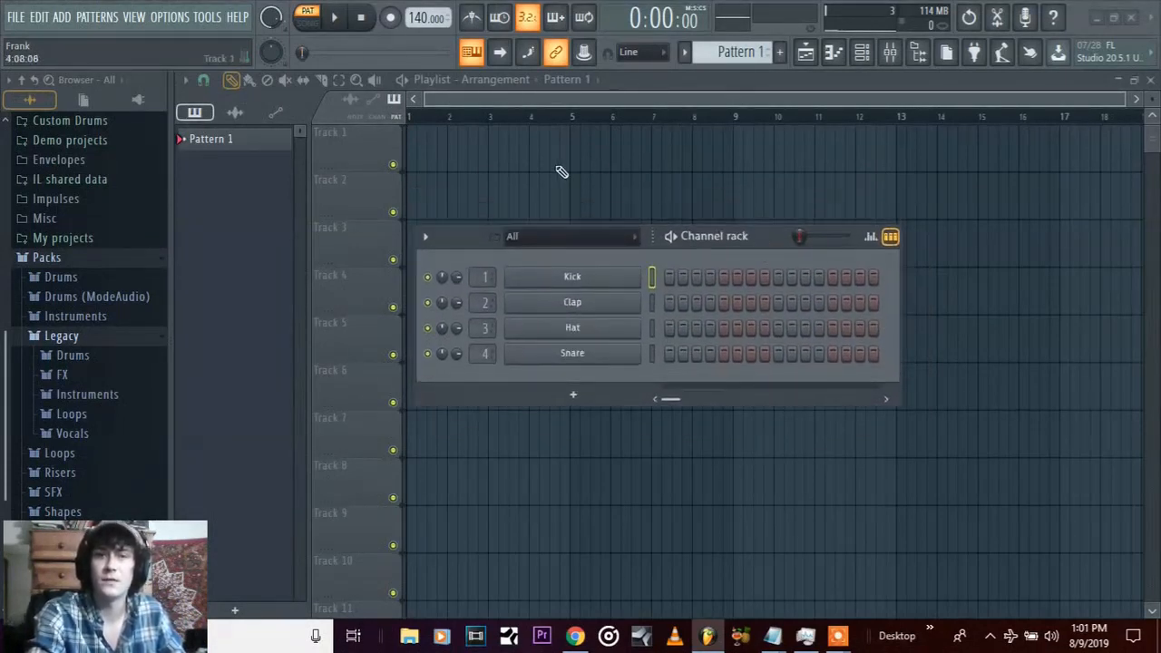
pyautogui.click(89, 277)
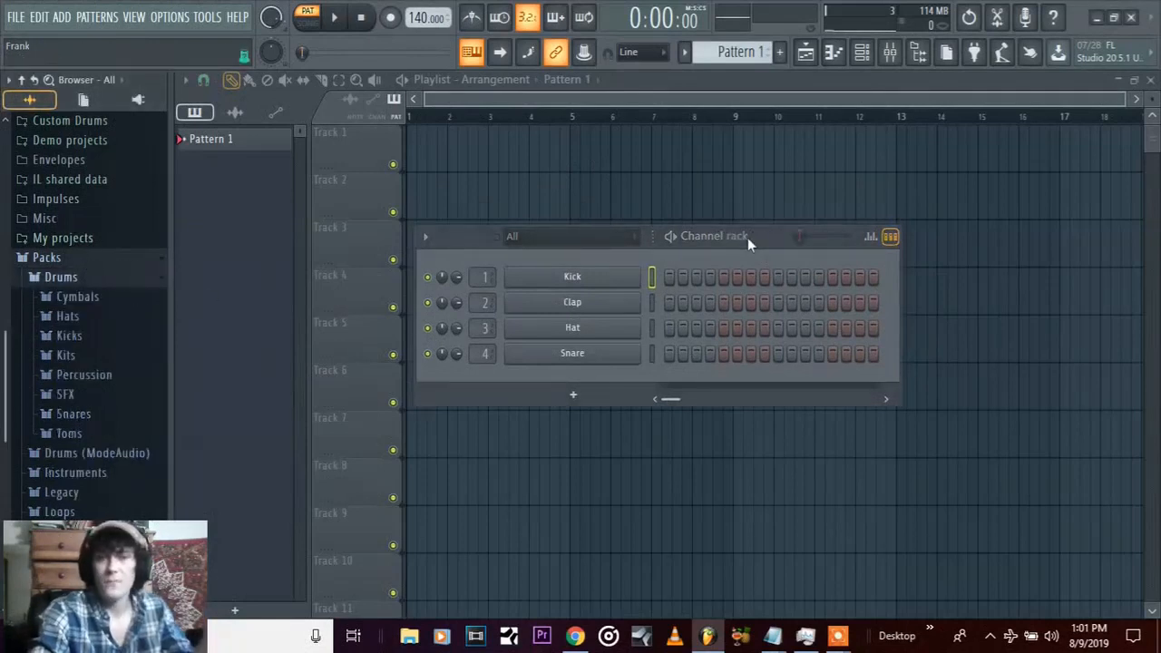
pyautogui.moveTo(761, 237); pyautogui.dragTo(759, 212)
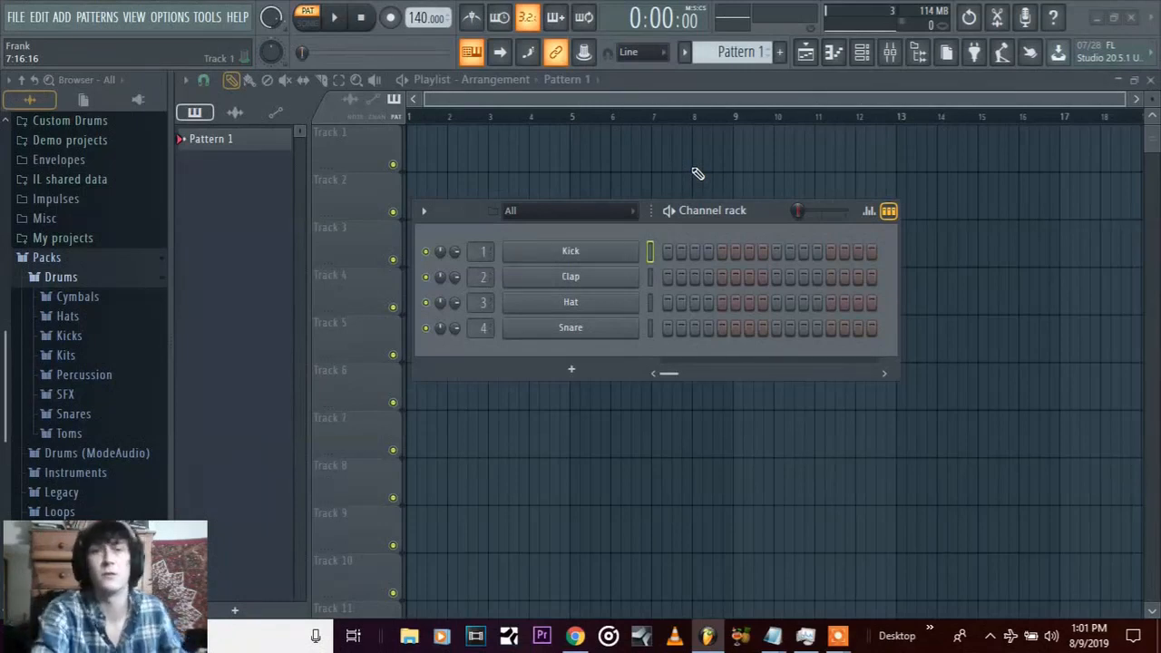
pyautogui.moveTo(746, 216); pyautogui.dragTo(748, 174)
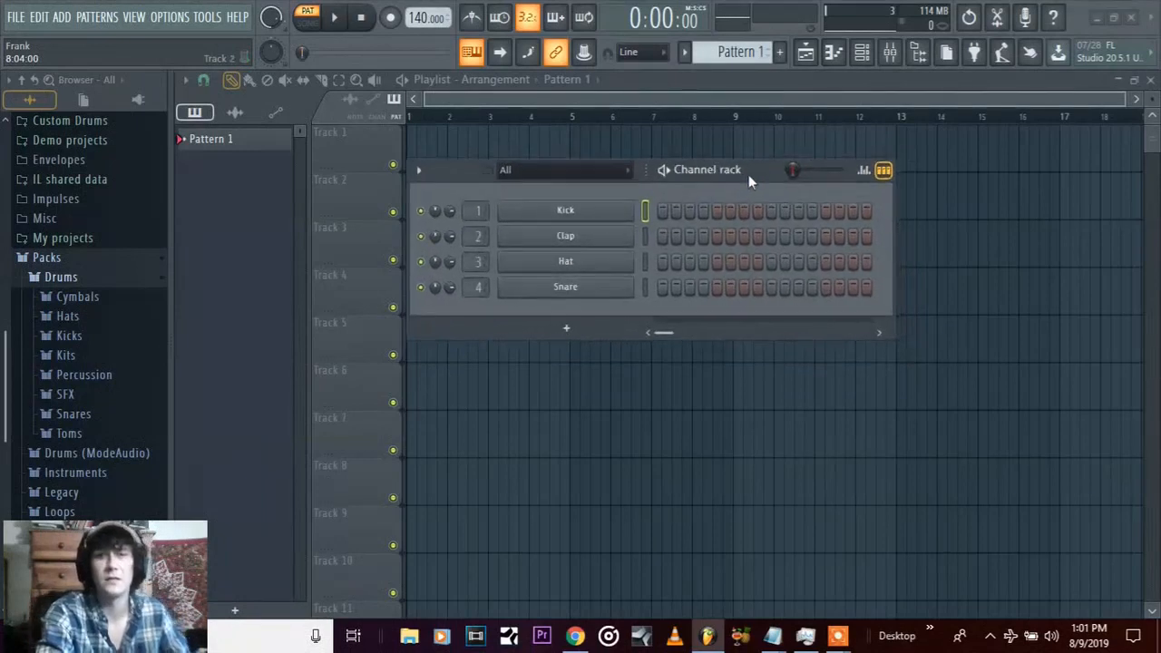
# Open the Kick channel's settings and audition its sample from the waveform
pyautogui.click(591, 216)
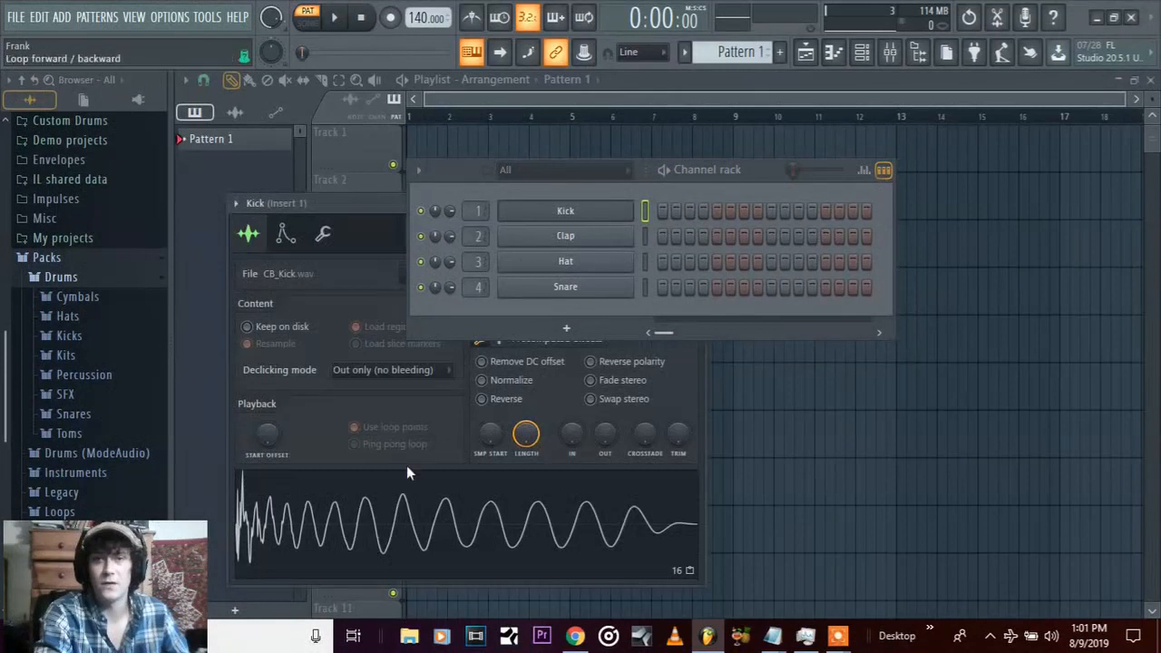
pyautogui.click(341, 528)
pyautogui.click(341, 528)
pyautogui.click(341, 528)
pyautogui.click(341, 528)
pyautogui.click(341, 528)
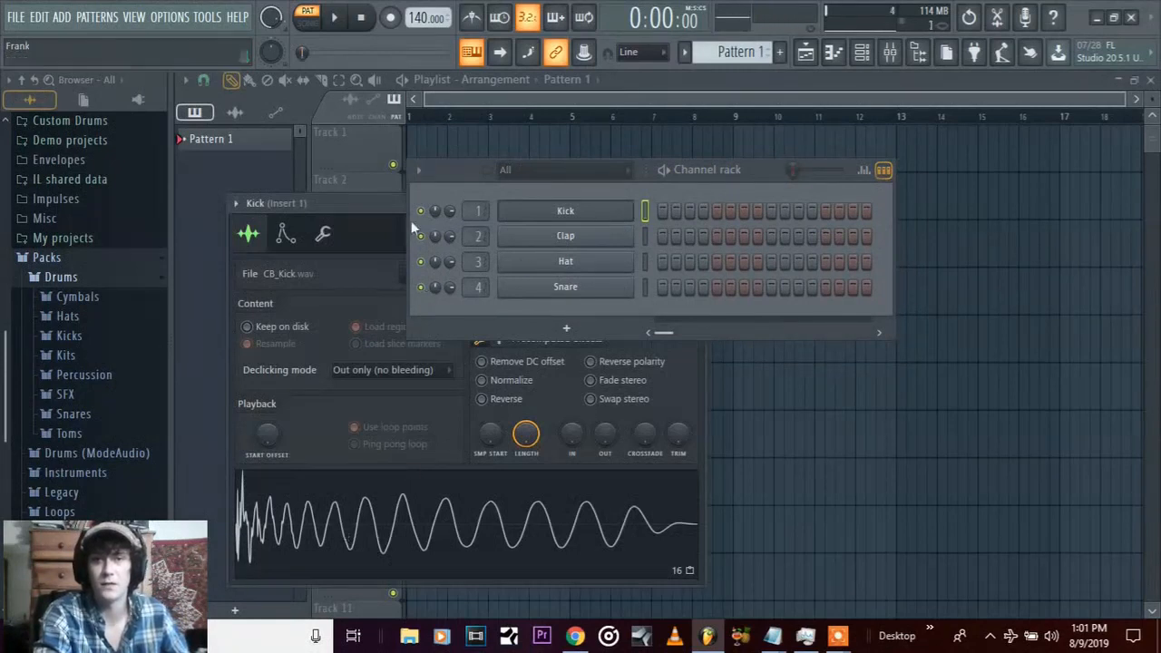
# Review the Kick channel's envelope, miscellaneous and sample settings, and close its window
pyautogui.moveTo(391, 202); pyautogui.dragTo(572, 309)
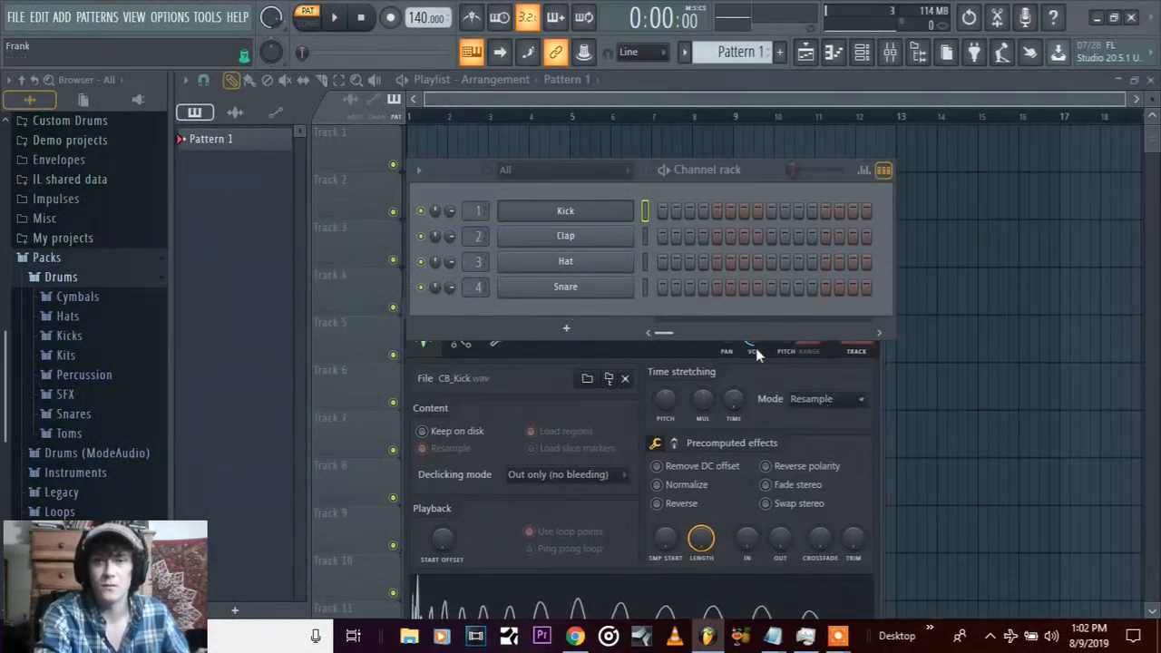
pyautogui.click(460, 344)
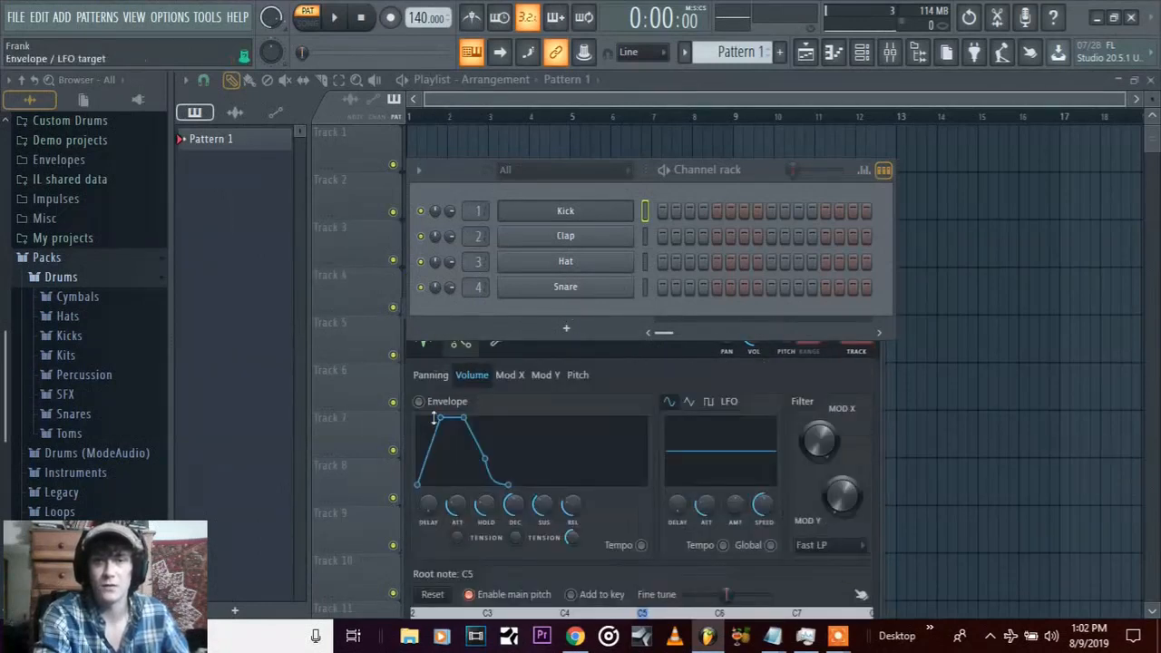
pyautogui.click(494, 344)
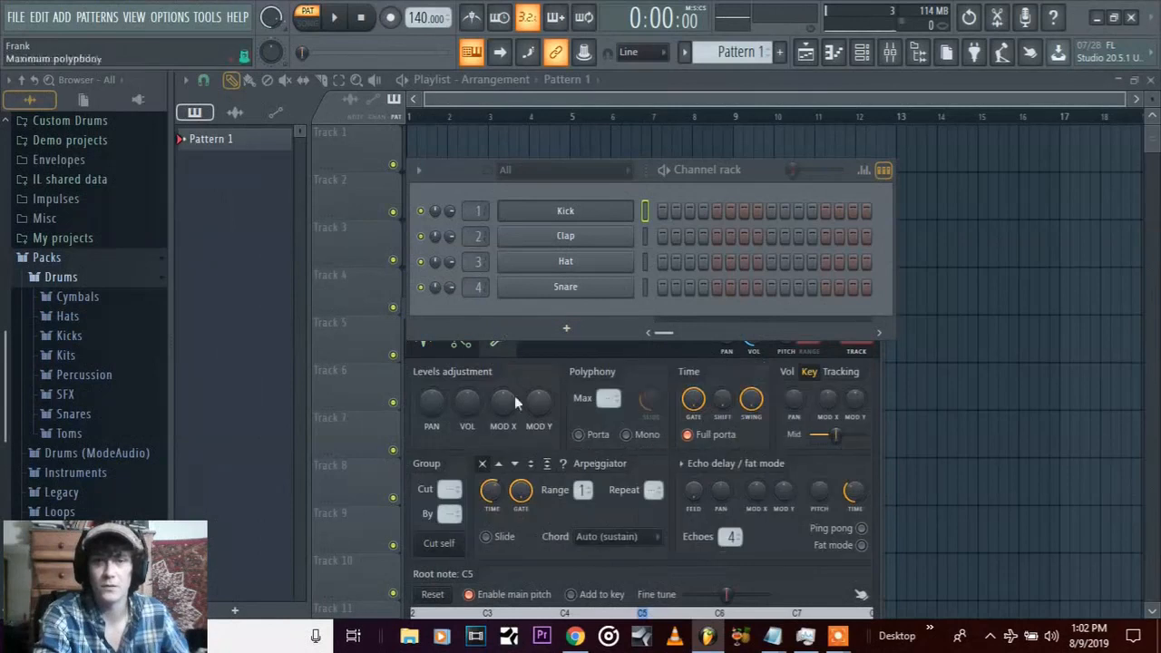
pyautogui.click(422, 343)
pyautogui.moveTo(606, 348); pyautogui.dragTo(381, 412)
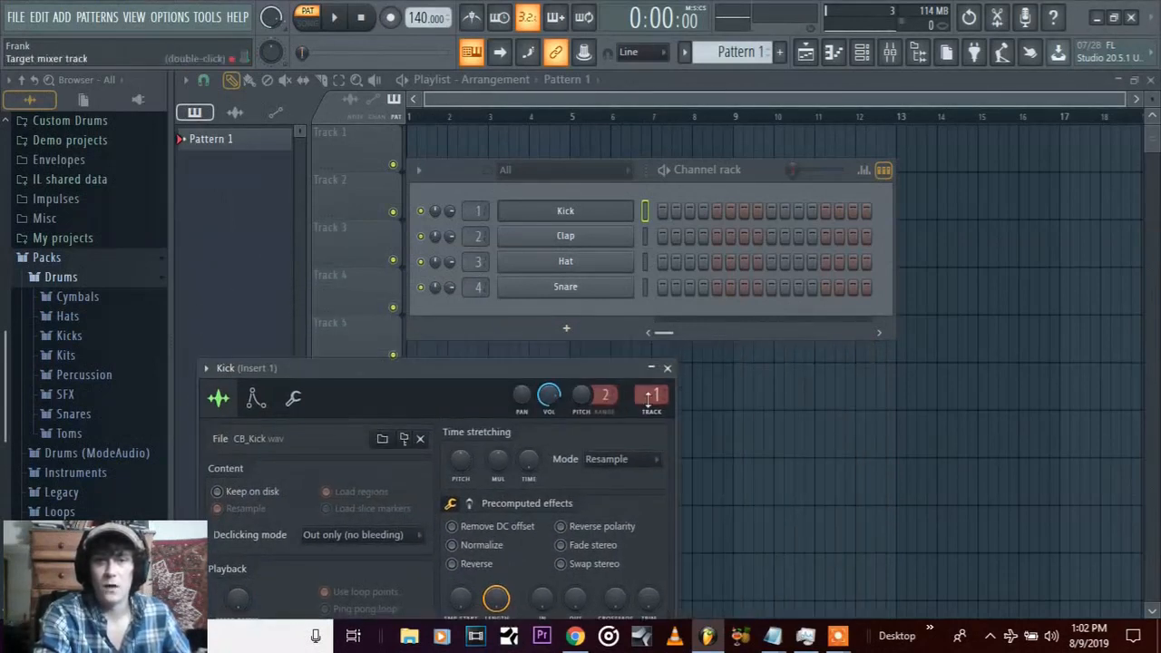
pyautogui.click(668, 369)
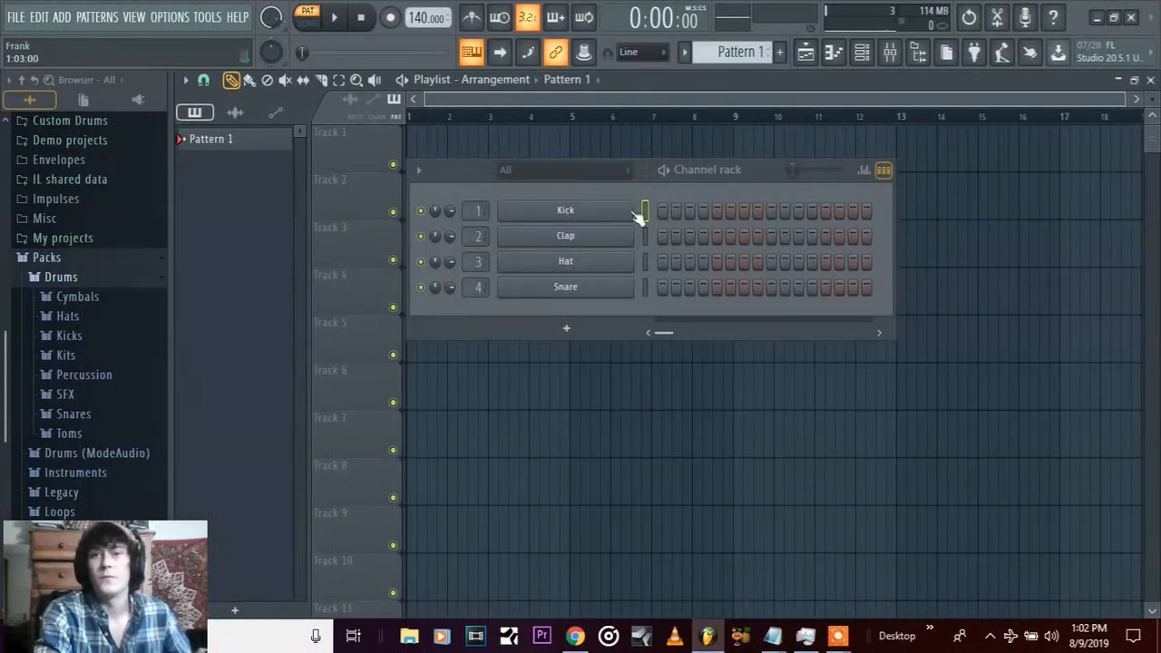
# Program the Kick on steps 1, 3, 7, 10 and 13 and the Clap on steps 5 and 13
pyautogui.click(662, 212)
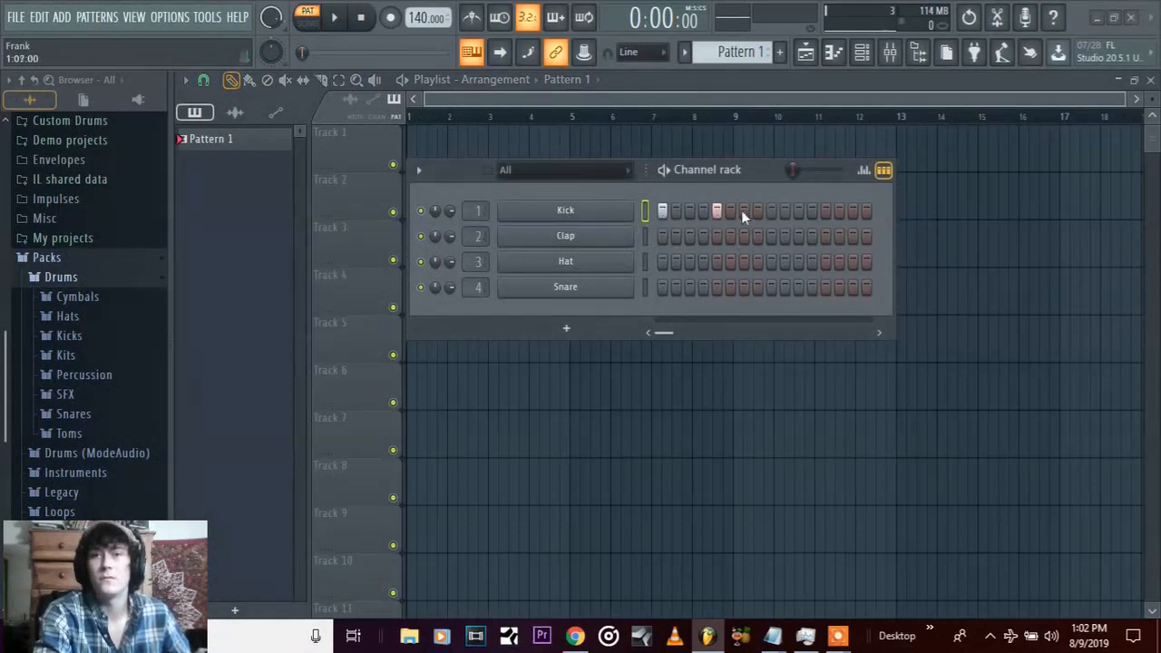
pyautogui.click(659, 214)
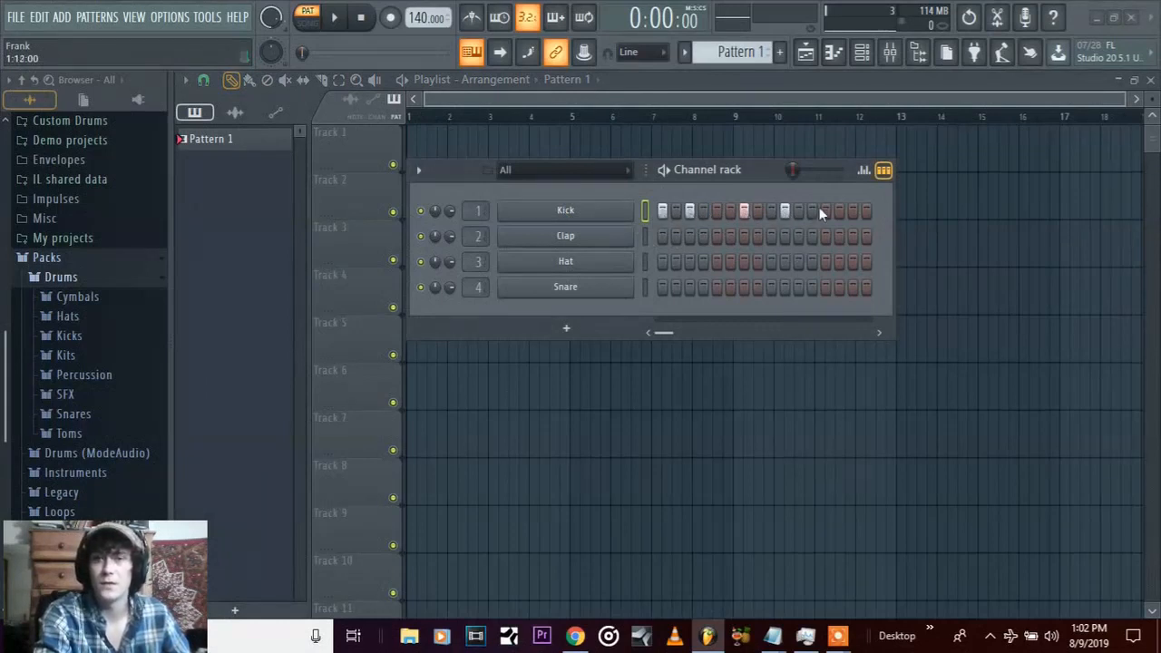
pyautogui.click(714, 237)
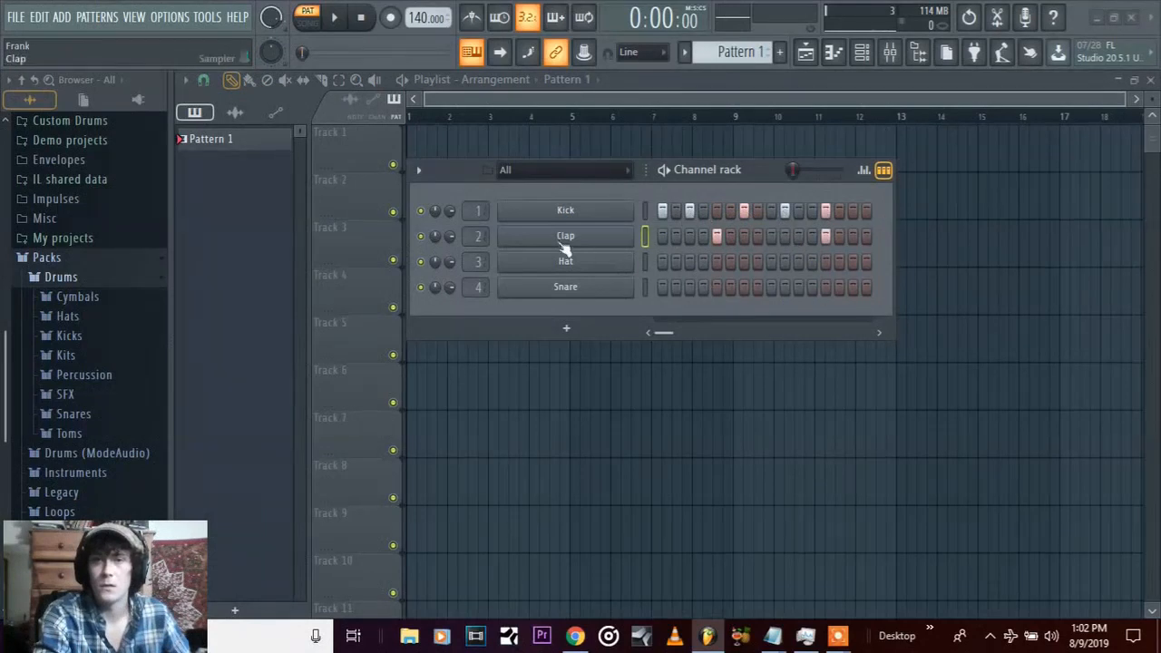
# Play the pattern, move the kick on step 13 to step 15, and stop playback
pyautogui.click(342, 22)
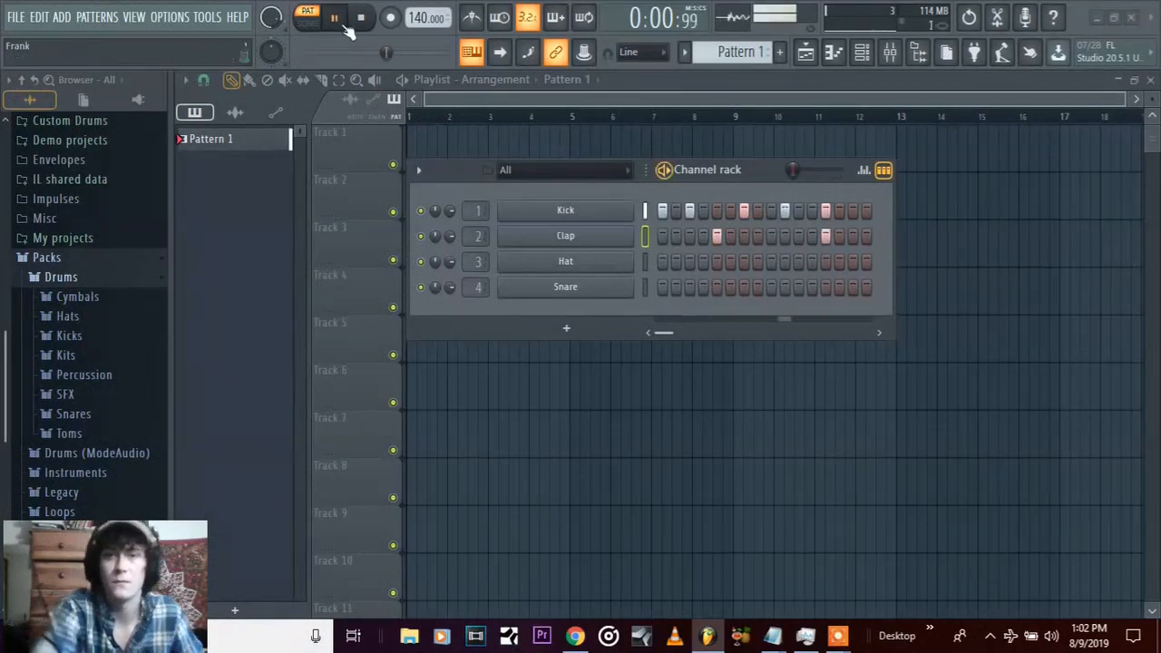
pyautogui.click(827, 211)
pyautogui.click(854, 211)
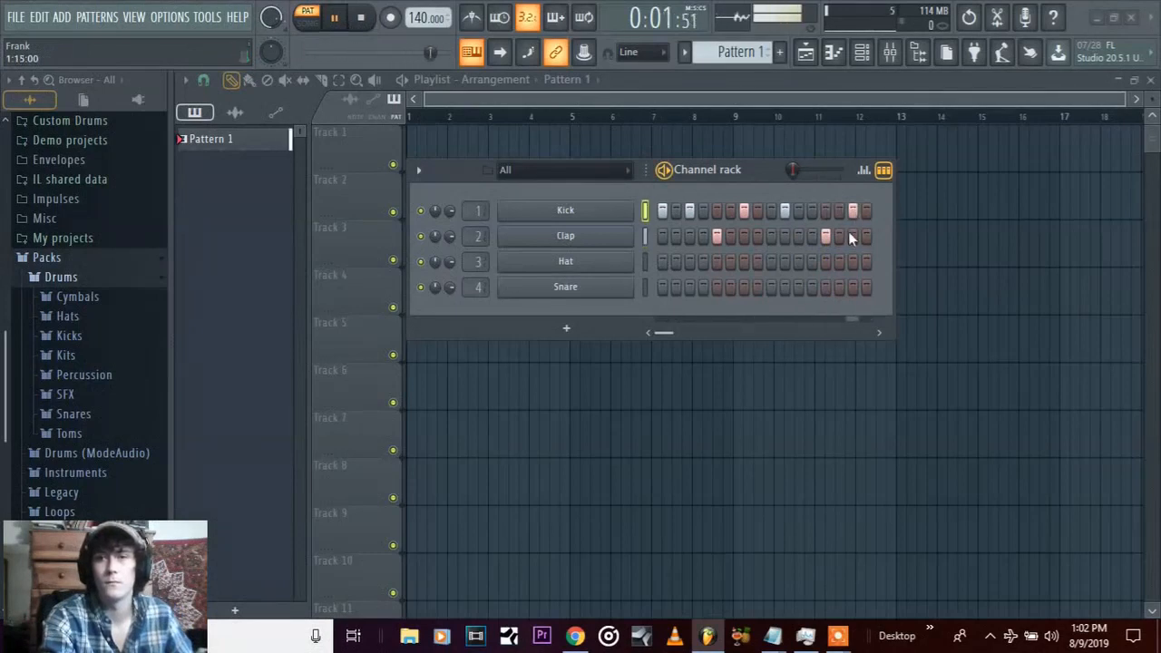
pyautogui.click(363, 20)
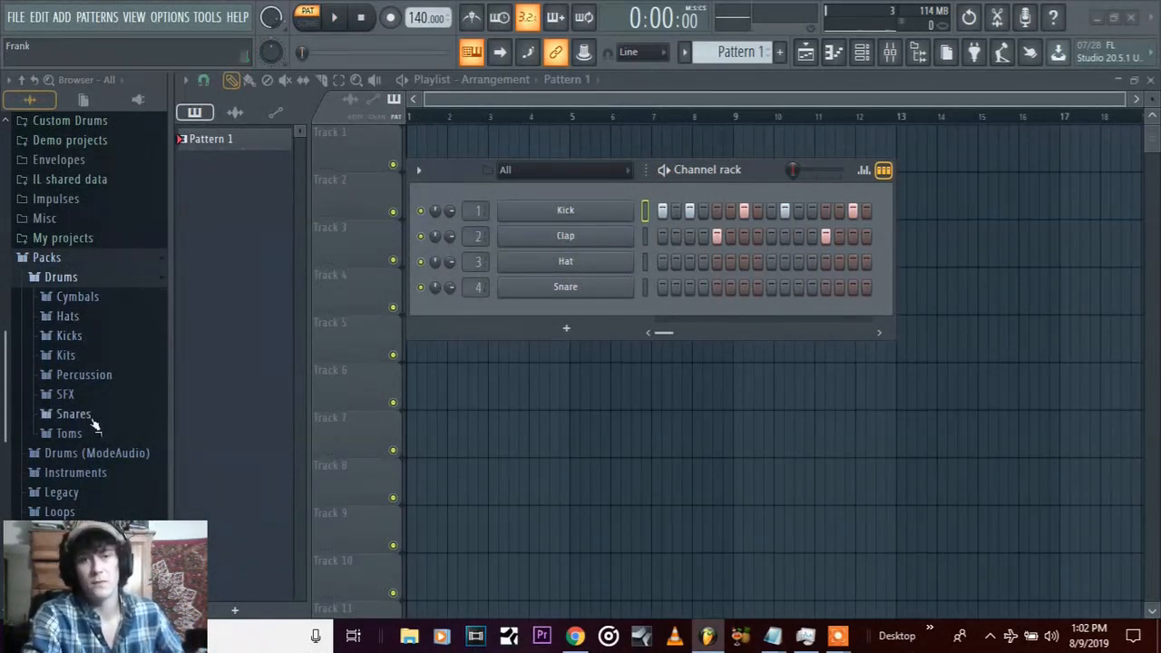
# Collapse Packs and browse through Rev Drums and Boida Kits 1 & 2 Organized to the first Boi-1da kit folder
pyautogui.click(85, 259)
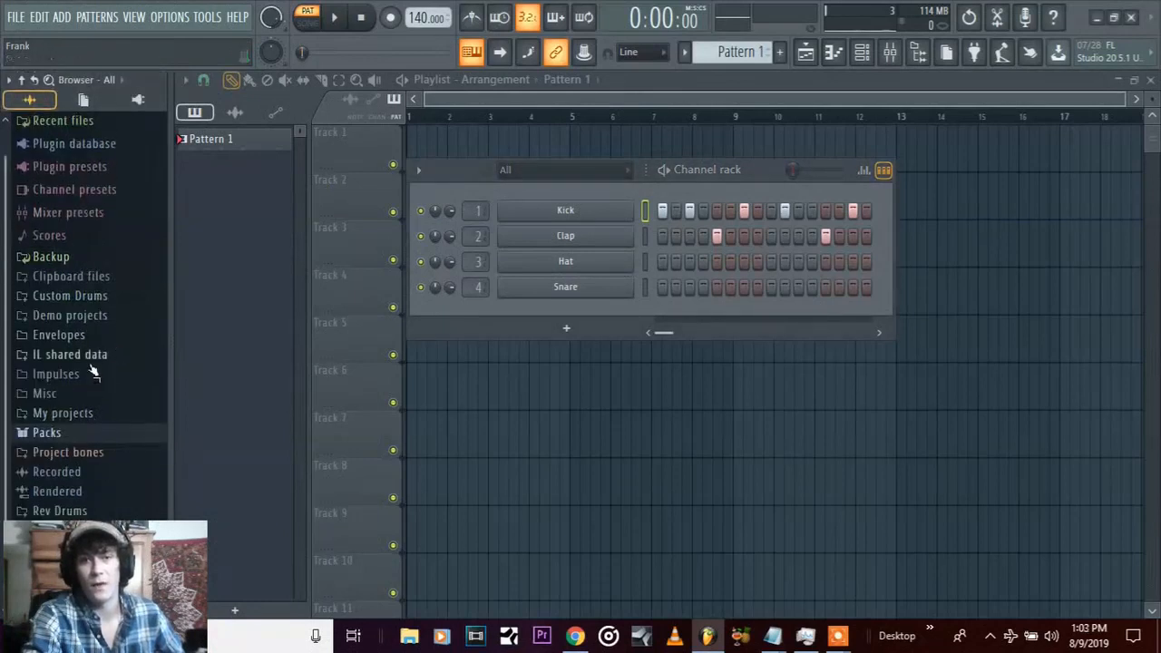
pyautogui.click(71, 513)
pyautogui.scroll(-5, 83, 358)
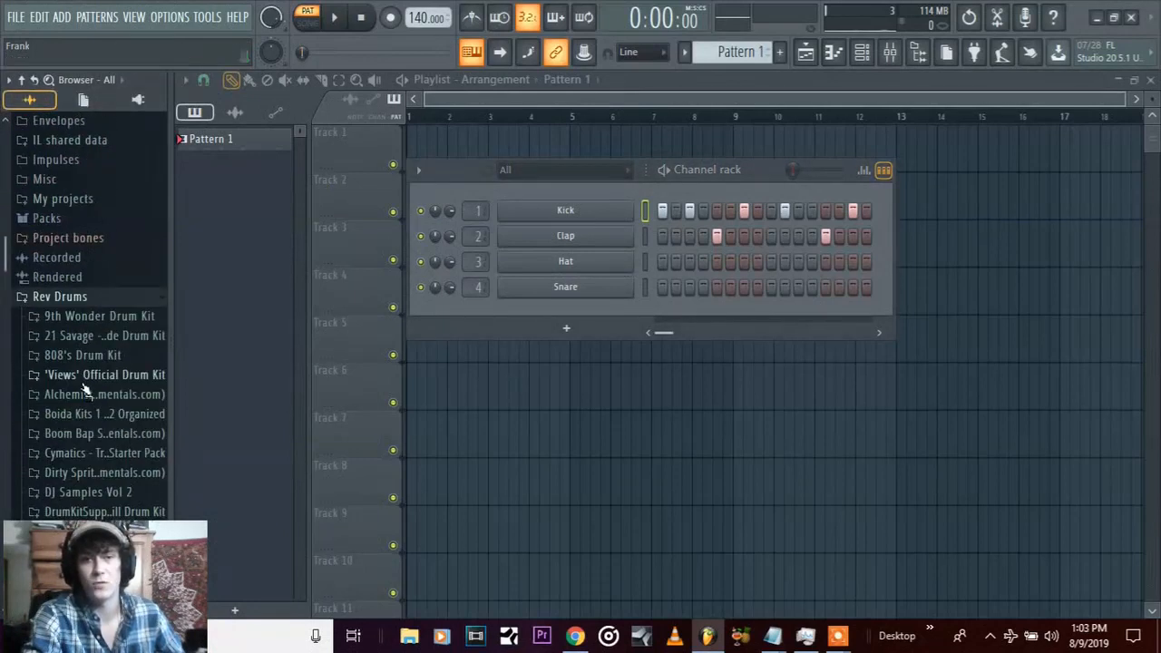
pyautogui.scroll(2, 84, 358)
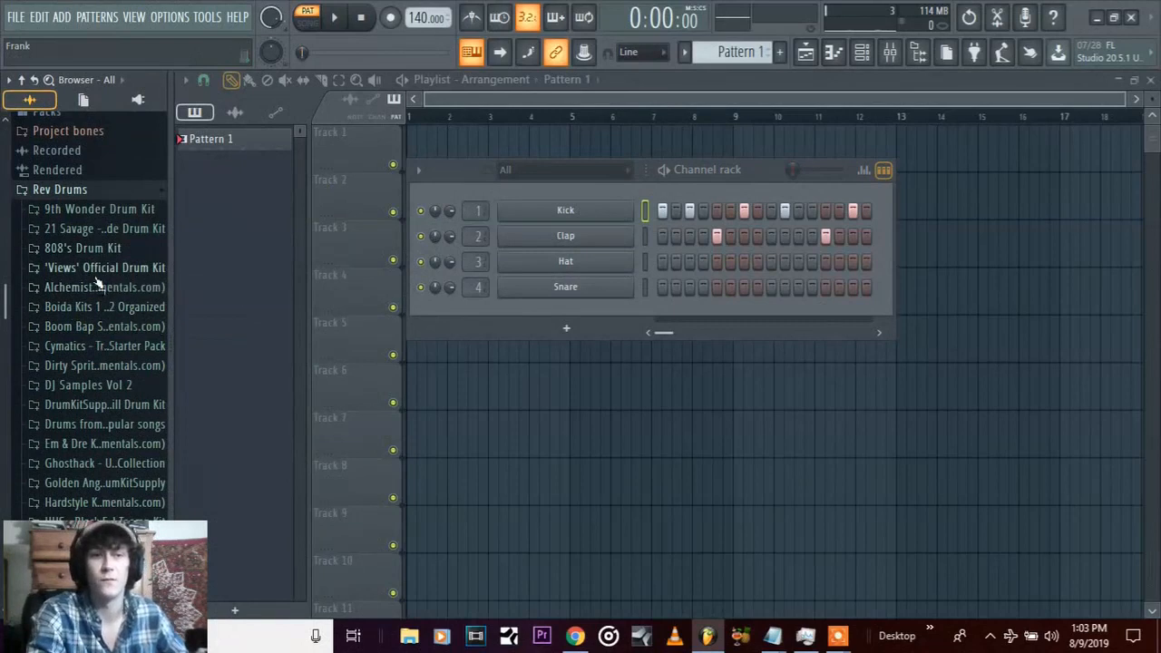
pyautogui.click(100, 307)
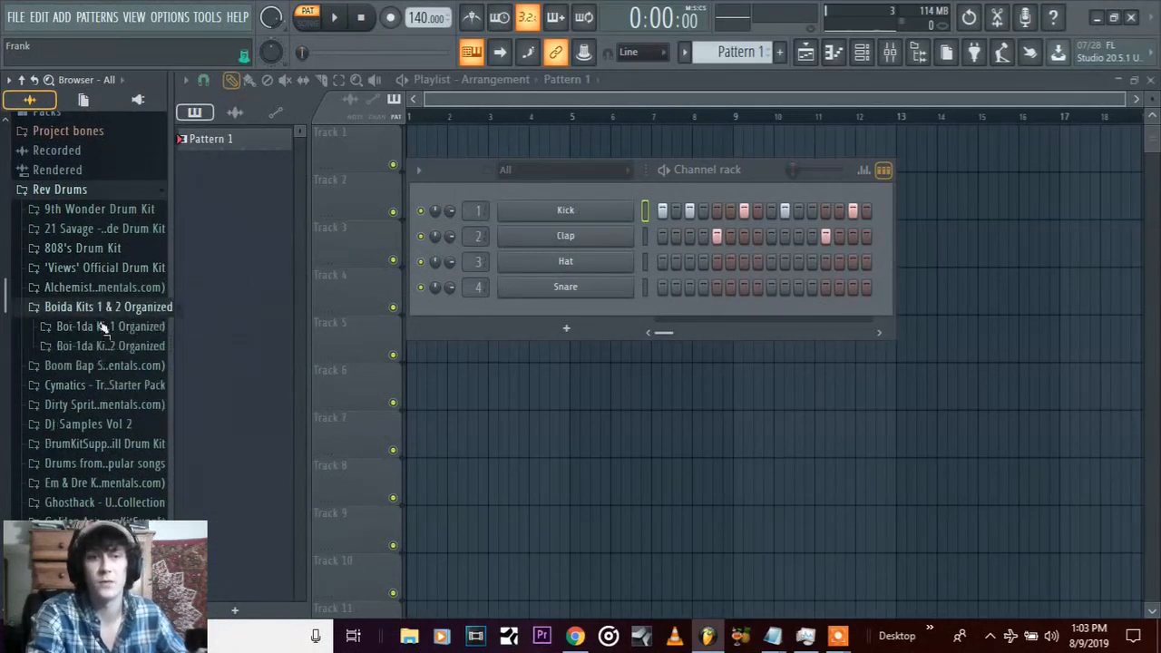
pyautogui.click(100, 326)
pyautogui.scroll(-4, 100, 399)
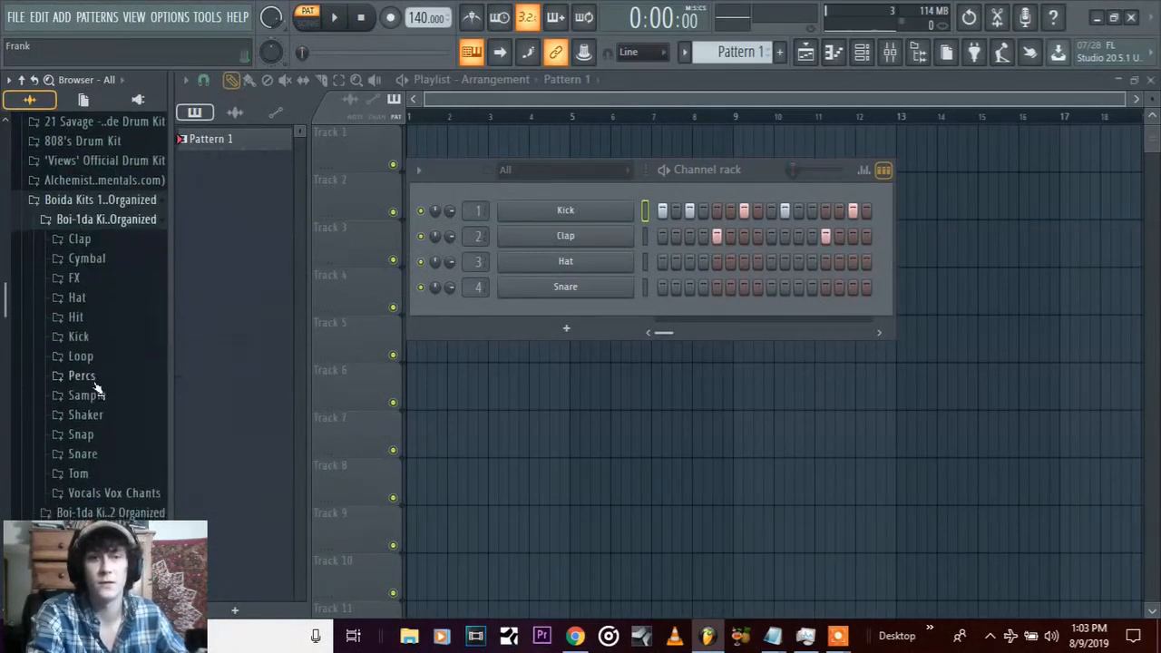
# Audition samples in the kit's Kick folder and load BEAR Kick onto the Kick channel
pyautogui.click(80, 232)
pyautogui.click(100, 210)
pyautogui.click(98, 343)
pyautogui.click(98, 424)
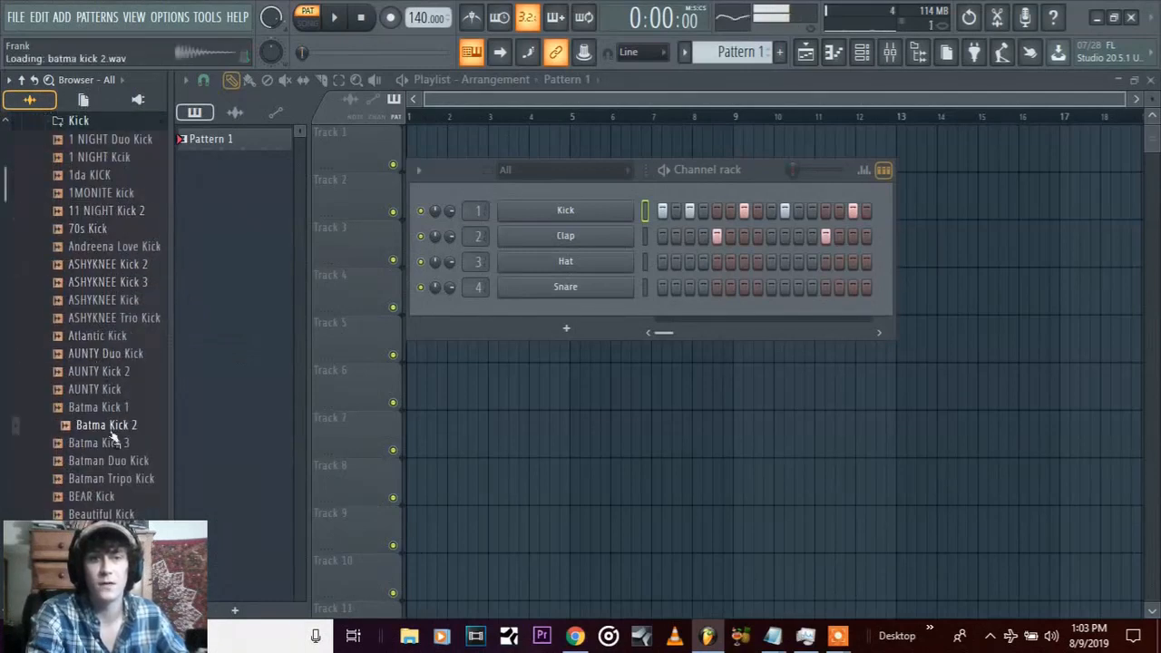
pyautogui.click(95, 497)
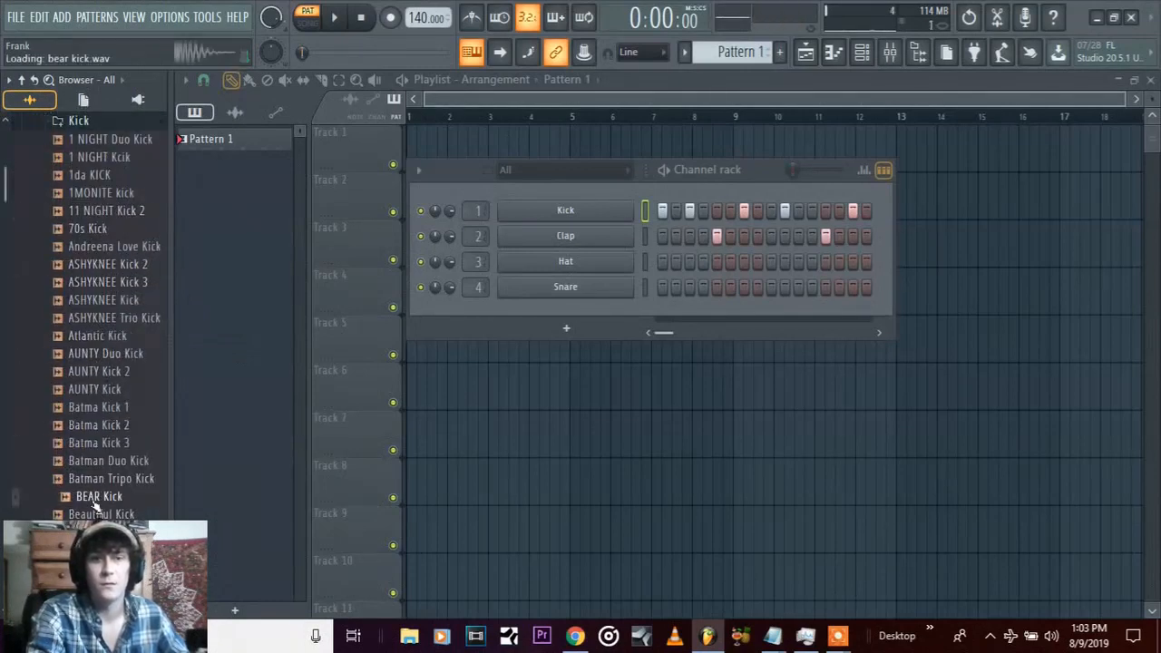
pyautogui.moveTo(98, 497); pyautogui.dragTo(571, 222)
# Collapse the Kick folder and open the same kit's Snare folder
pyautogui.scroll(-2, 91, 254)
pyautogui.scroll(6, 81, 272)
pyautogui.click(79, 335)
pyautogui.scroll(-2, 105, 322)
pyautogui.click(83, 345)
pyautogui.scroll(-5, 104, 309)
# Audition several snare samples and load AUNTY Duo snare onto the Clap channel
pyautogui.click(103, 301)
pyautogui.click(104, 353)
pyautogui.click(106, 301)
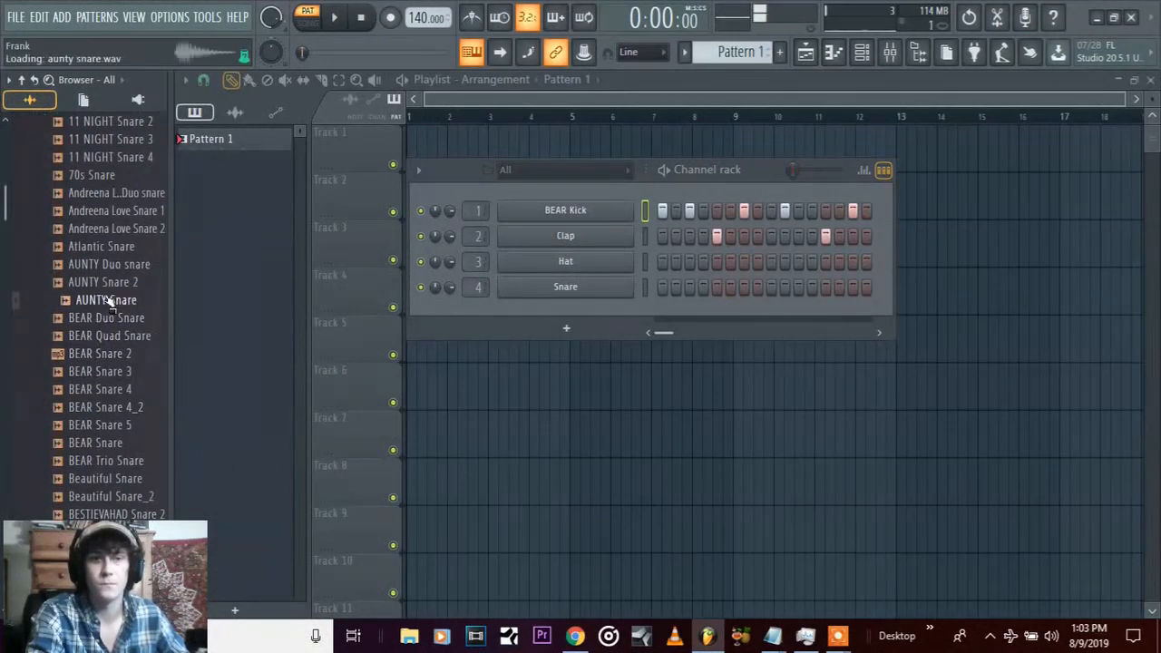
pyautogui.click(106, 284)
pyautogui.click(106, 266)
pyautogui.click(105, 247)
pyautogui.click(104, 267)
pyautogui.moveTo(104, 272); pyautogui.dragTo(591, 236)
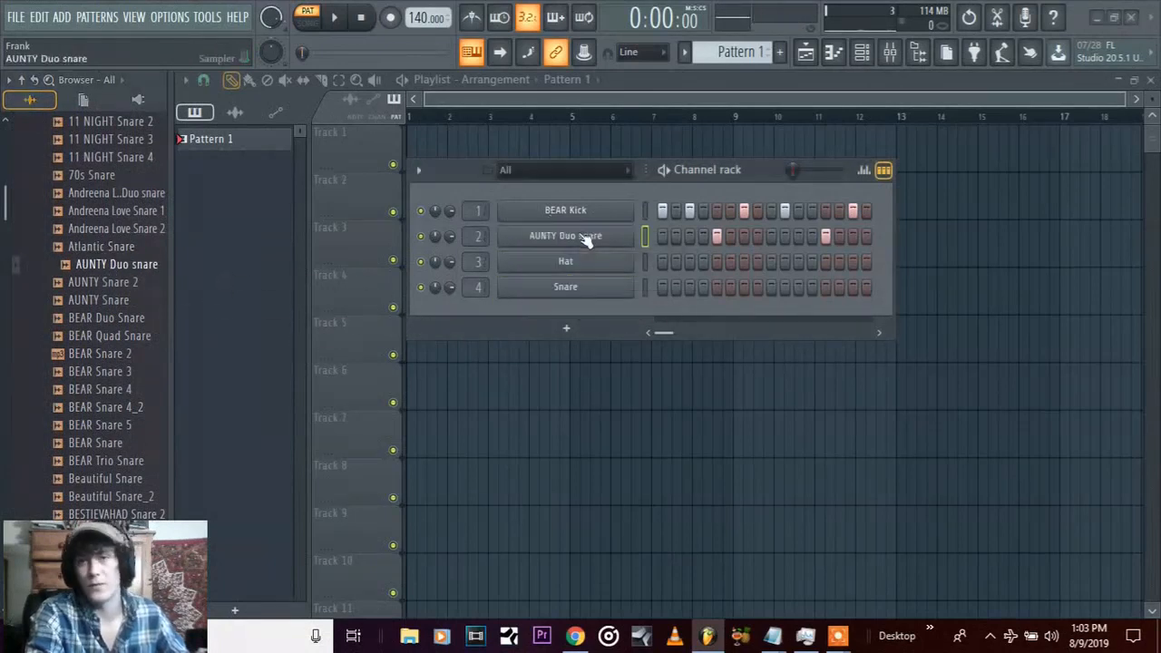
# Start pattern playback and set the tempo to 116 BPM
pyautogui.click(333, 17)
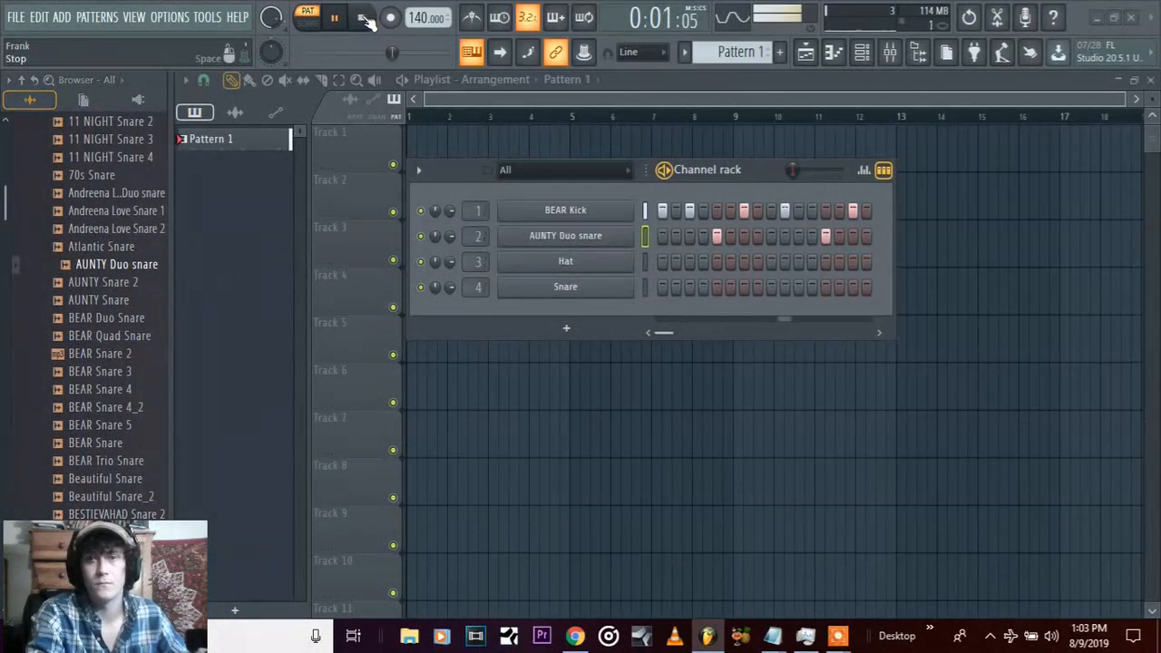
pyautogui.moveTo(426, 17); pyautogui.dragTo(426, 36)
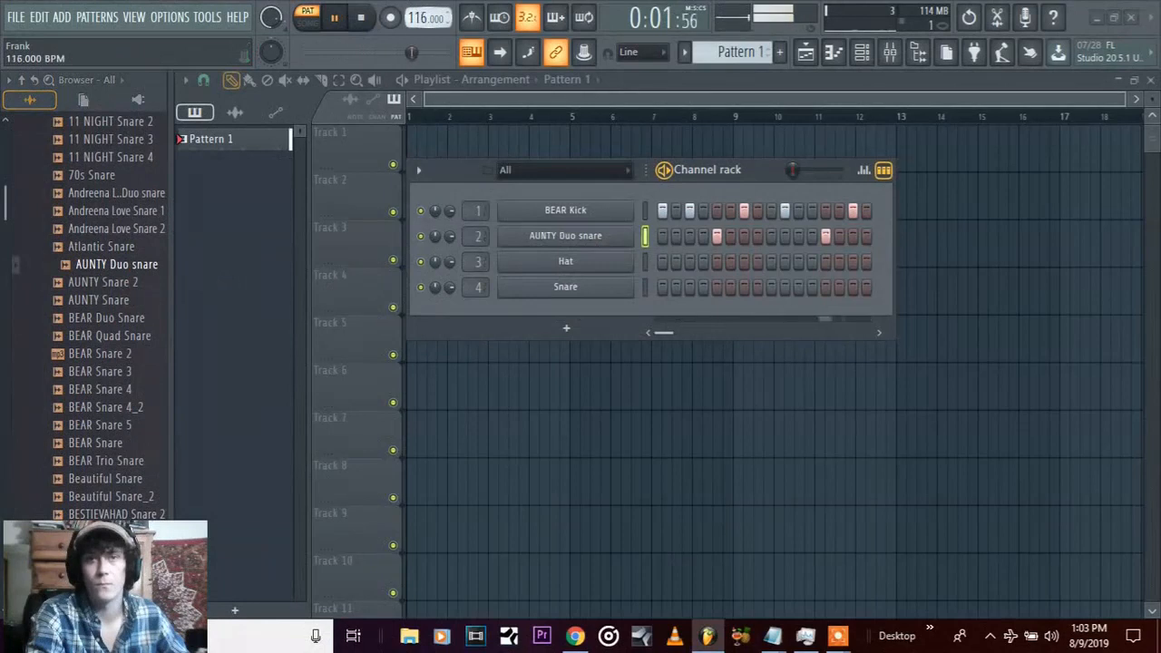
# Collapse the Snare folder and open the Close subfolder inside the kit's Hat folder
pyautogui.scroll(5, 108, 194)
pyautogui.click(91, 215)
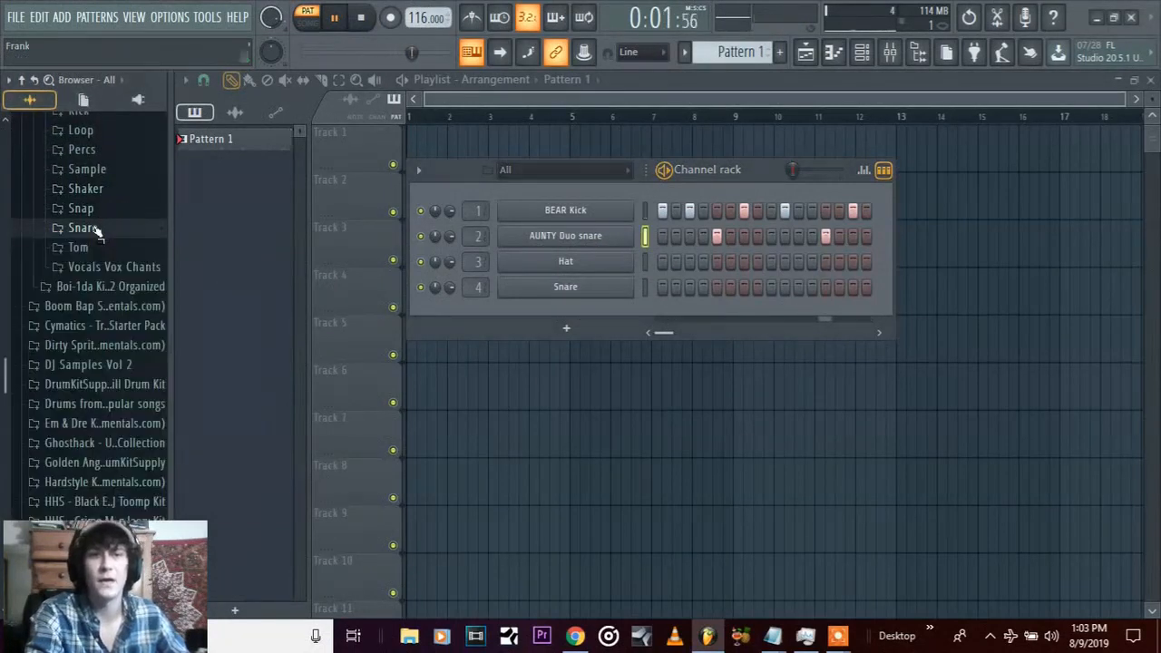
pyautogui.scroll(3, 104, 200)
pyautogui.click(76, 197)
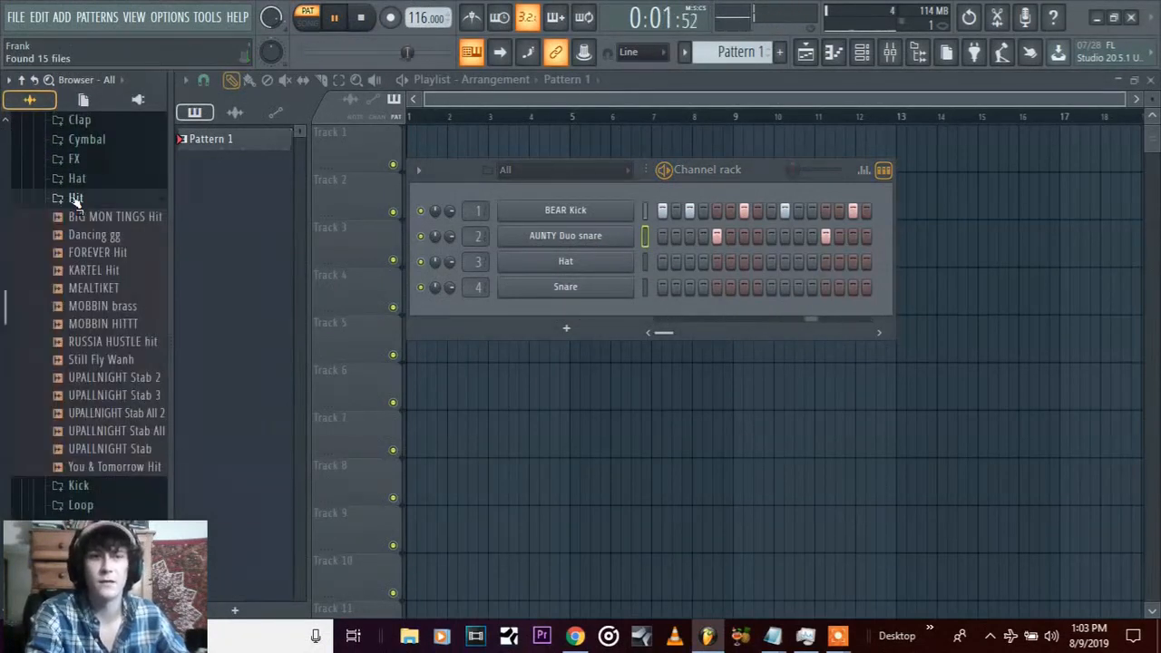
pyautogui.click(76, 196)
pyautogui.click(77, 178)
pyautogui.click(93, 198)
# Audition the closed hat samples and load CANCEL hat onto the Hat channel
pyautogui.click(98, 246)
pyautogui.click(94, 301)
pyautogui.click(95, 318)
pyautogui.click(96, 354)
pyautogui.click(106, 372)
pyautogui.click(107, 389)
pyautogui.click(108, 407)
pyautogui.click(110, 425)
pyautogui.click(110, 442)
pyautogui.click(110, 478)
pyautogui.click(107, 461)
pyautogui.click(111, 478)
pyautogui.moveTo(111, 480); pyautogui.dragTo(560, 264)
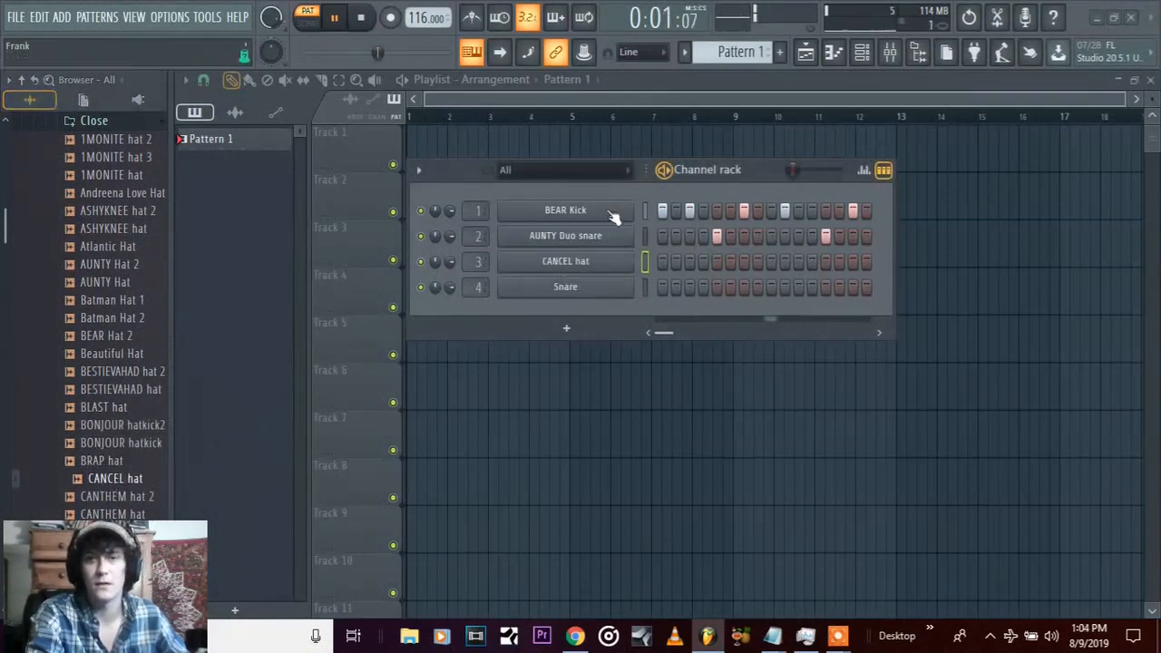
# Fill every 2 steps of the CANCEL hat channel
pyautogui.rightClick(573, 264)
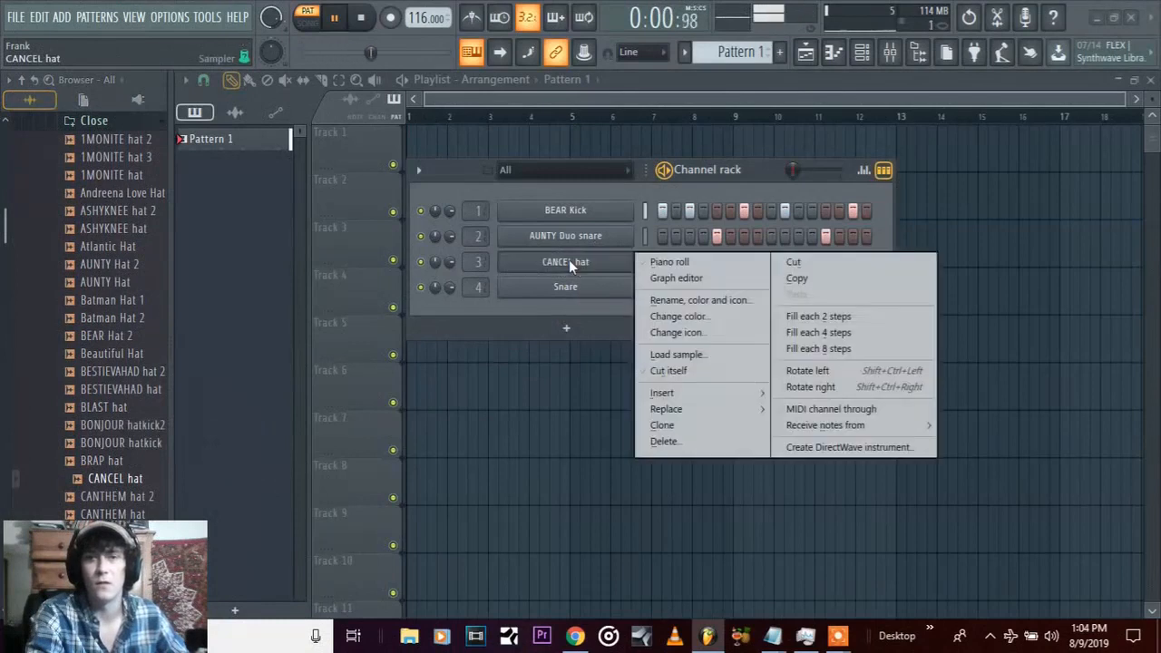
pyautogui.click(833, 318)
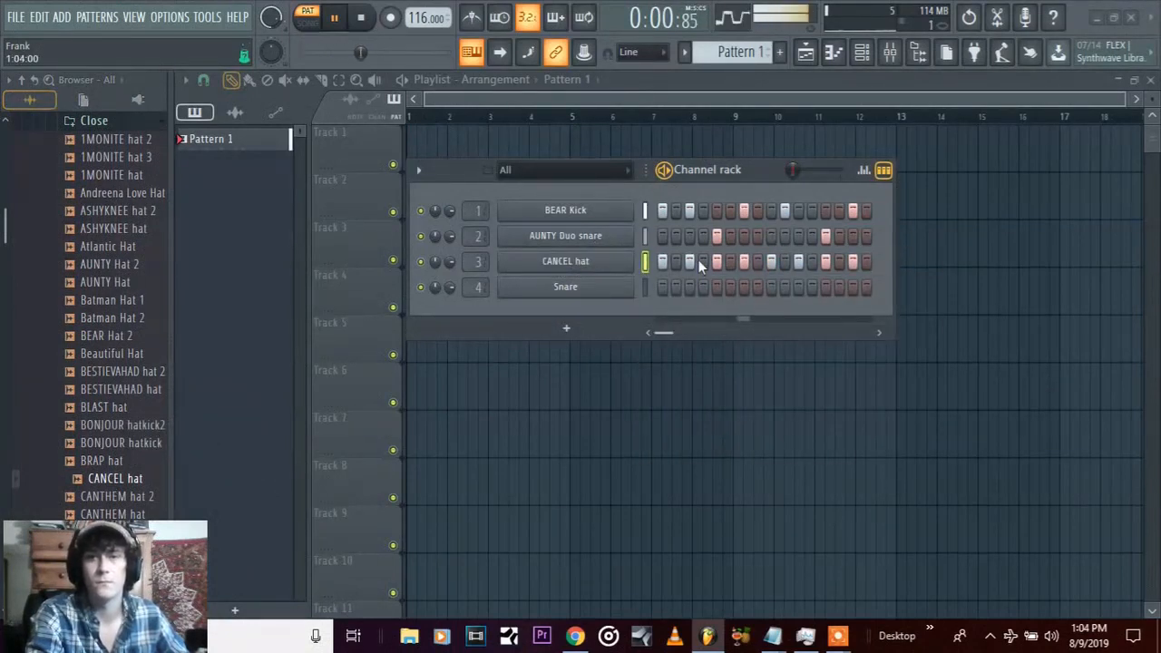
# Stop playback and fill every 4 steps of the BEAR Kick channel
pyautogui.click(363, 20)
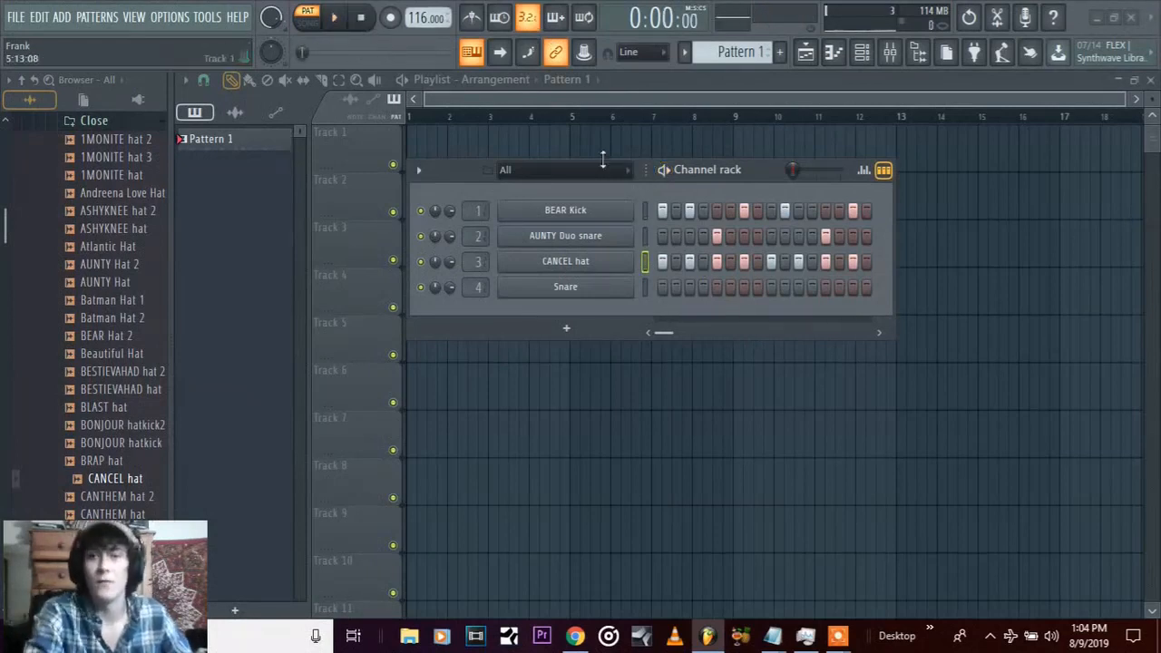
pyautogui.rightClick(573, 213)
pyautogui.click(826, 284)
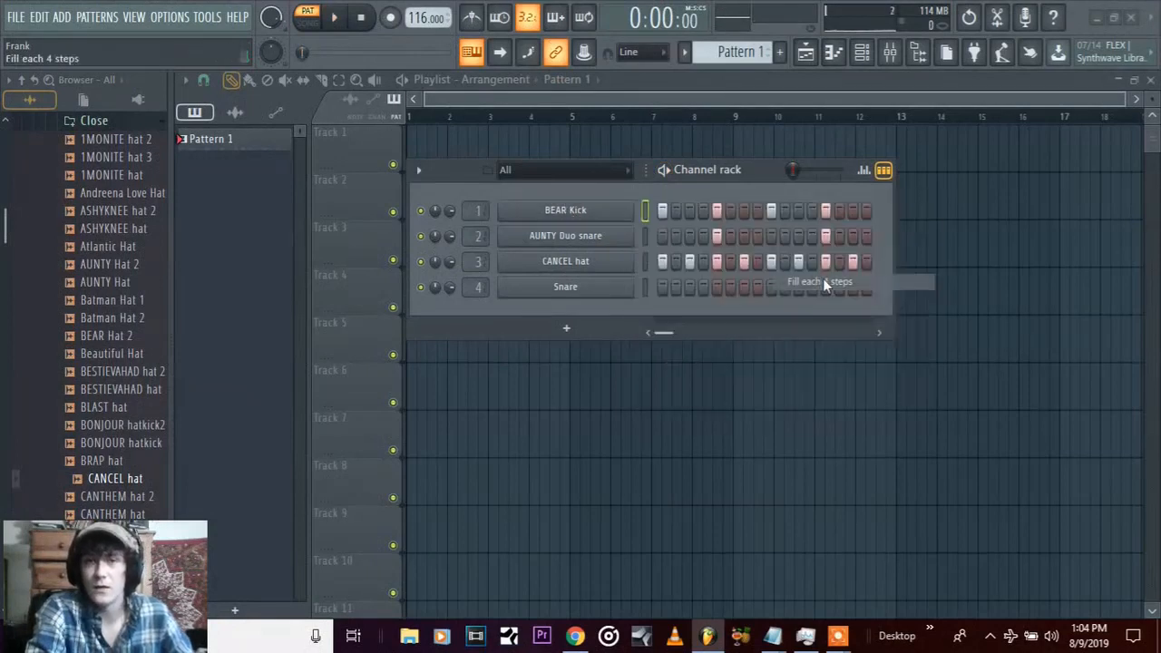
# Fill every 8 steps of the AUNTY Duo snare channel and every 2 steps of the CANCEL hat channel, and play the result
pyautogui.rightClick(587, 236)
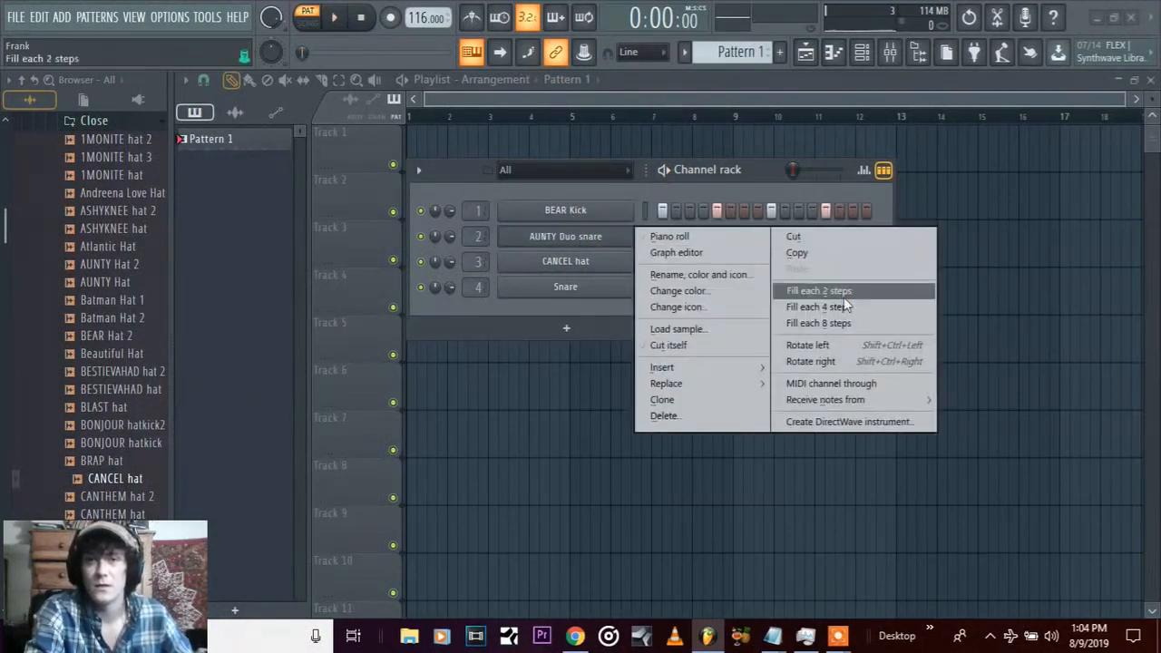
pyautogui.click(845, 322)
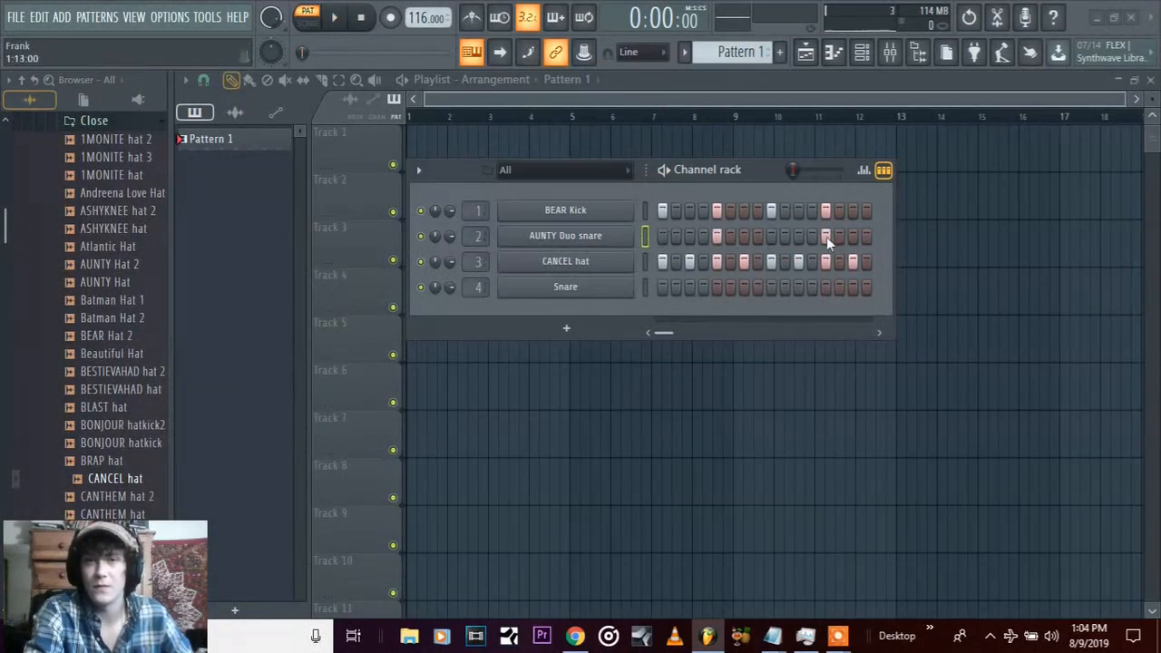
pyautogui.rightClick(573, 271)
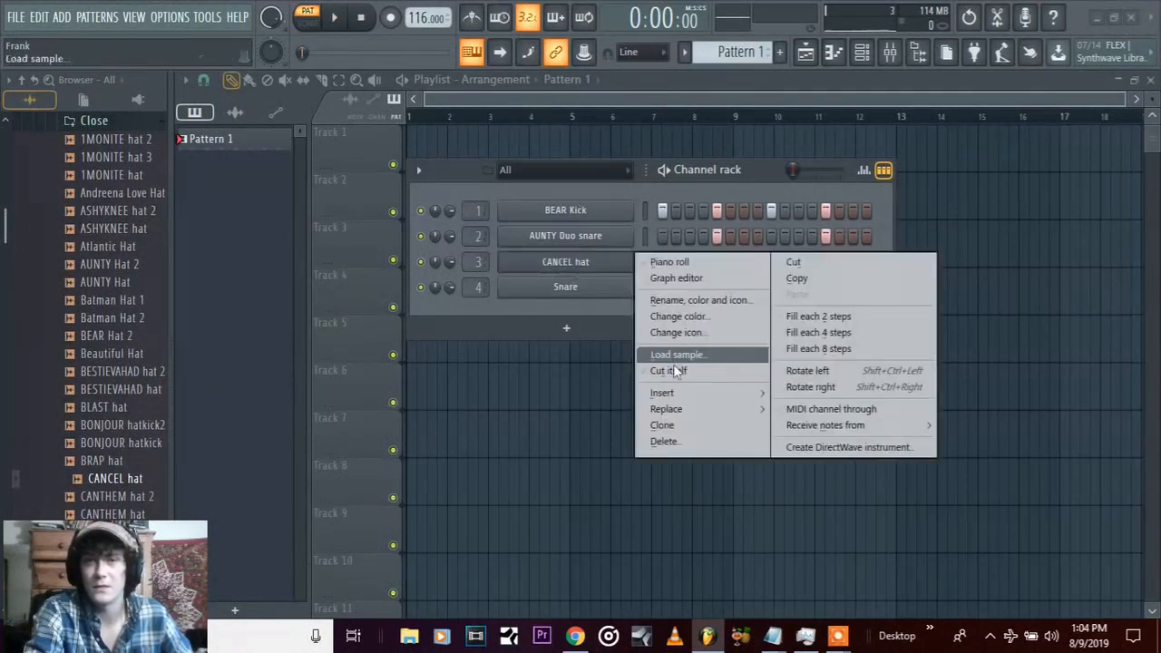
pyautogui.click(805, 316)
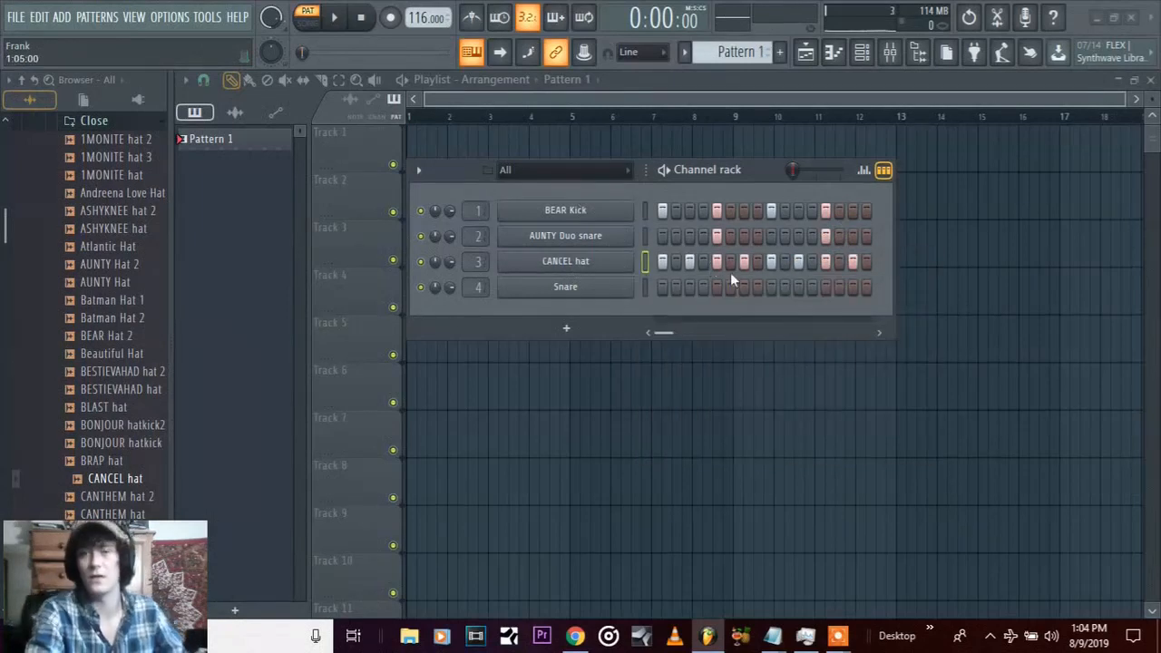
pyautogui.click(335, 17)
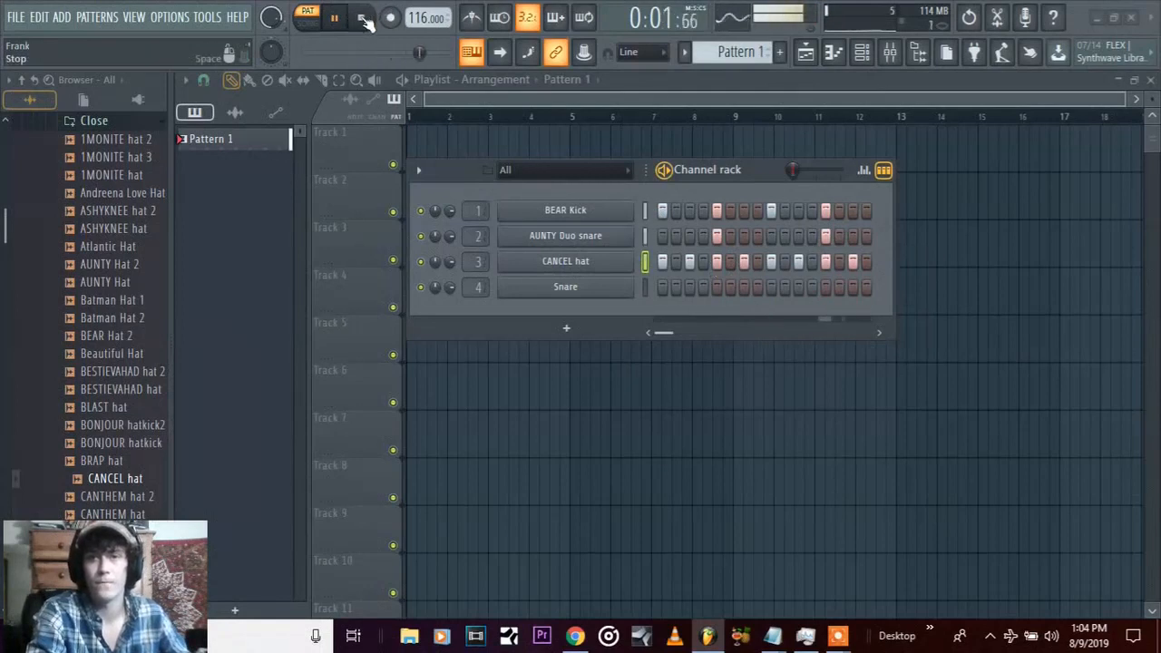
pyautogui.click(362, 18)
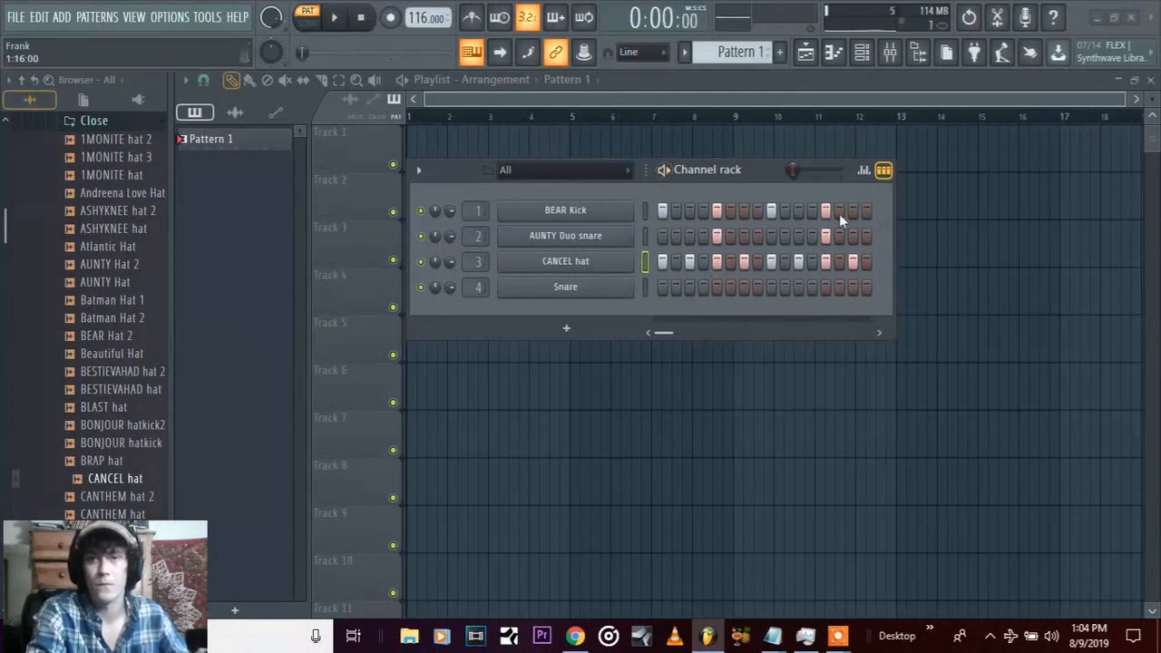
# Rearrange the BEAR Kick hits to steps 1, 3, 9, 11 and 15 while playing back the pattern
pyautogui.click(691, 210)
pyautogui.click(335, 17)
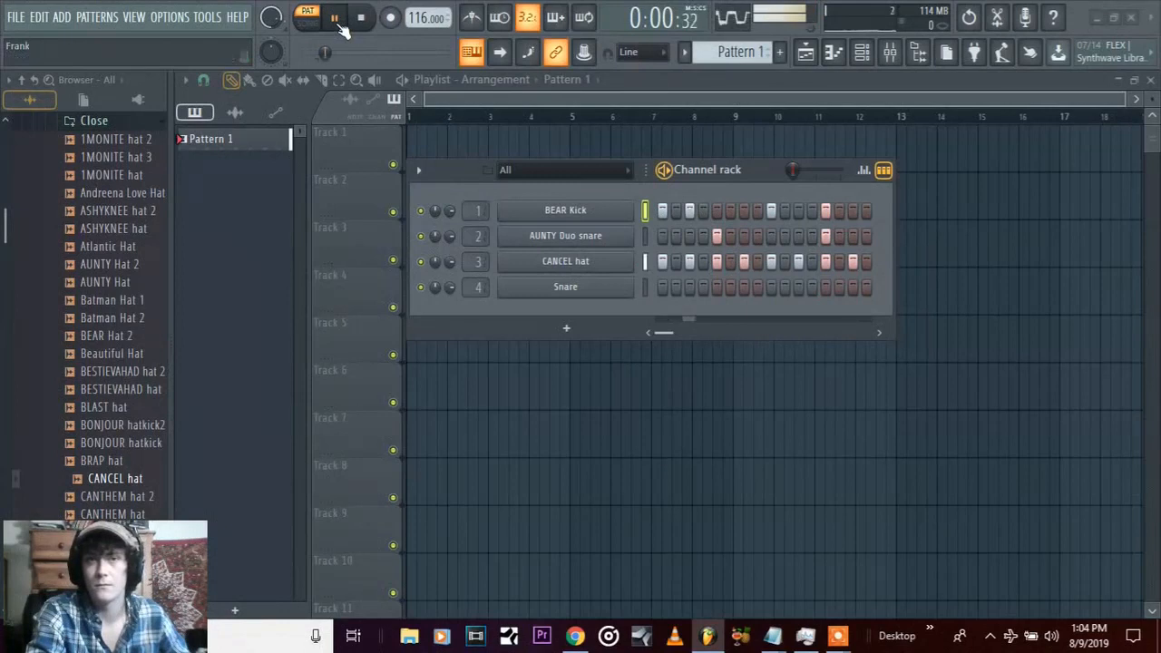
pyautogui.click(797, 210)
pyautogui.click(851, 210)
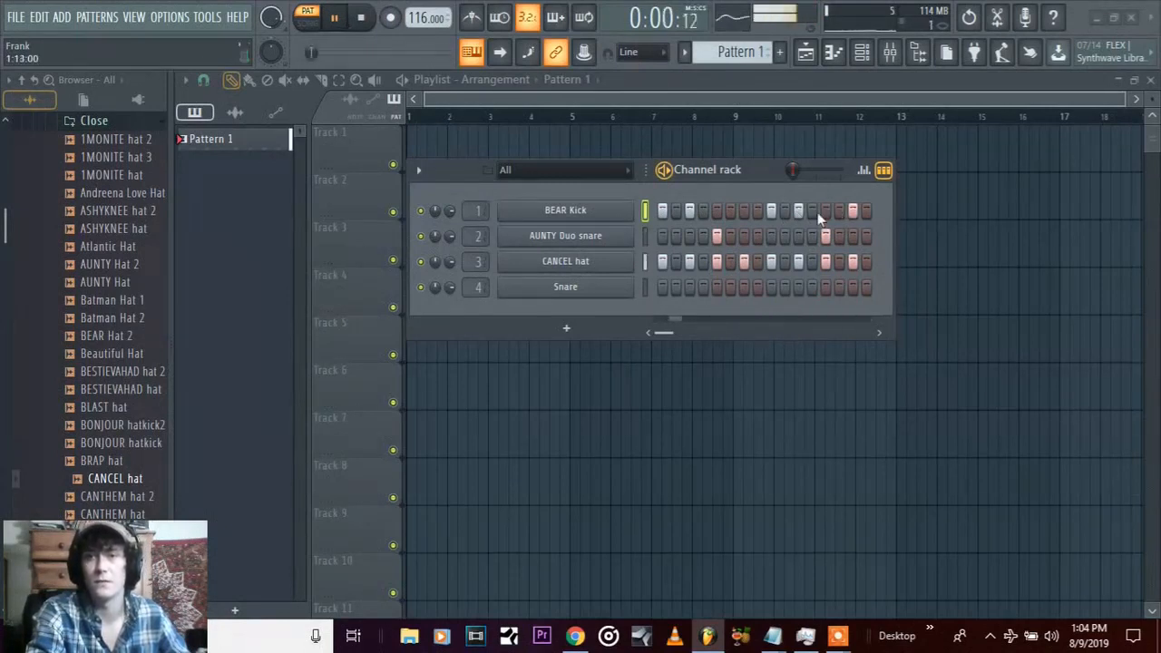
pyautogui.press('space')
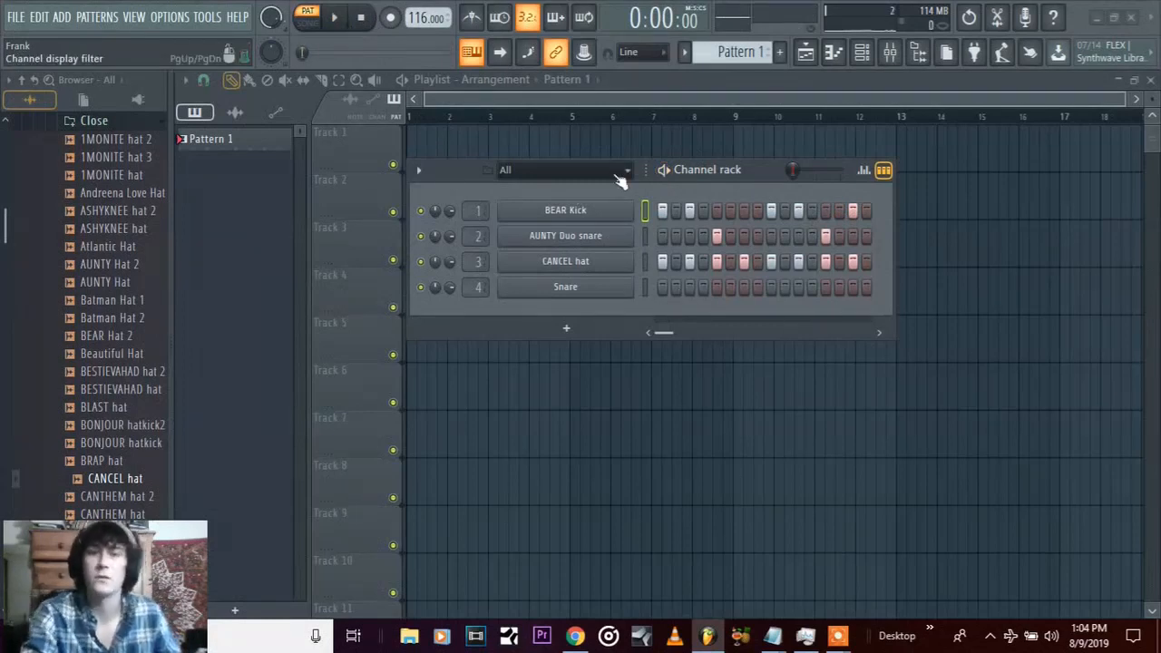
# Open the BEAR Kick piano roll, move the Channel rack clear of the C5 notes, and play the pattern
pyautogui.rightClick(577, 214)
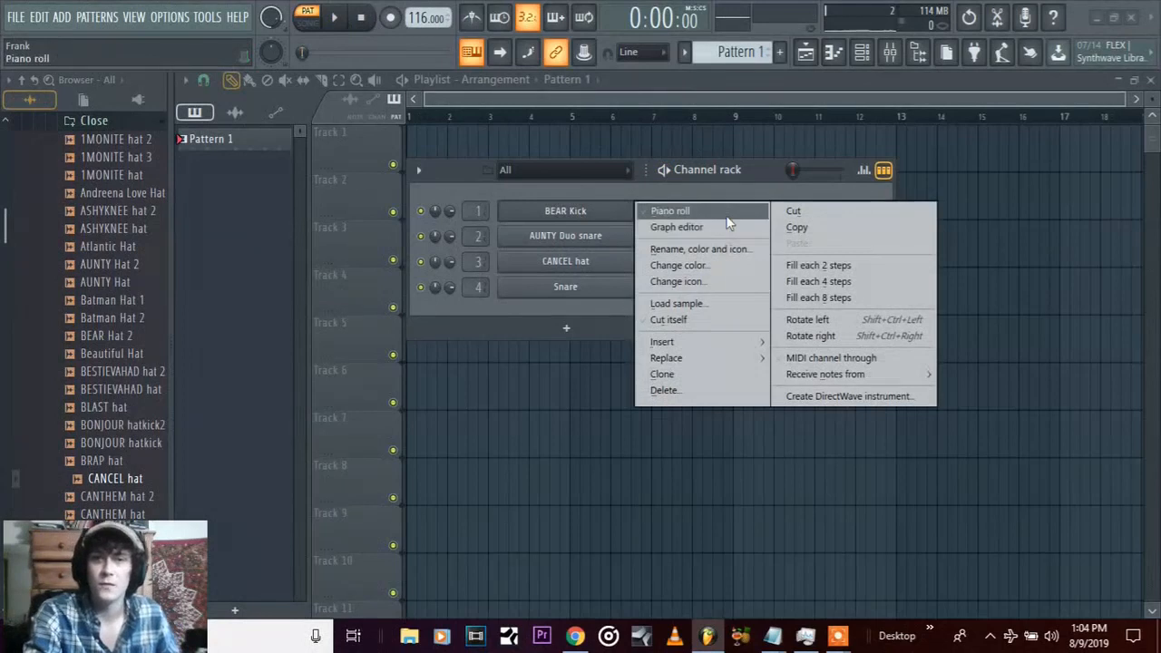
pyautogui.click(729, 215)
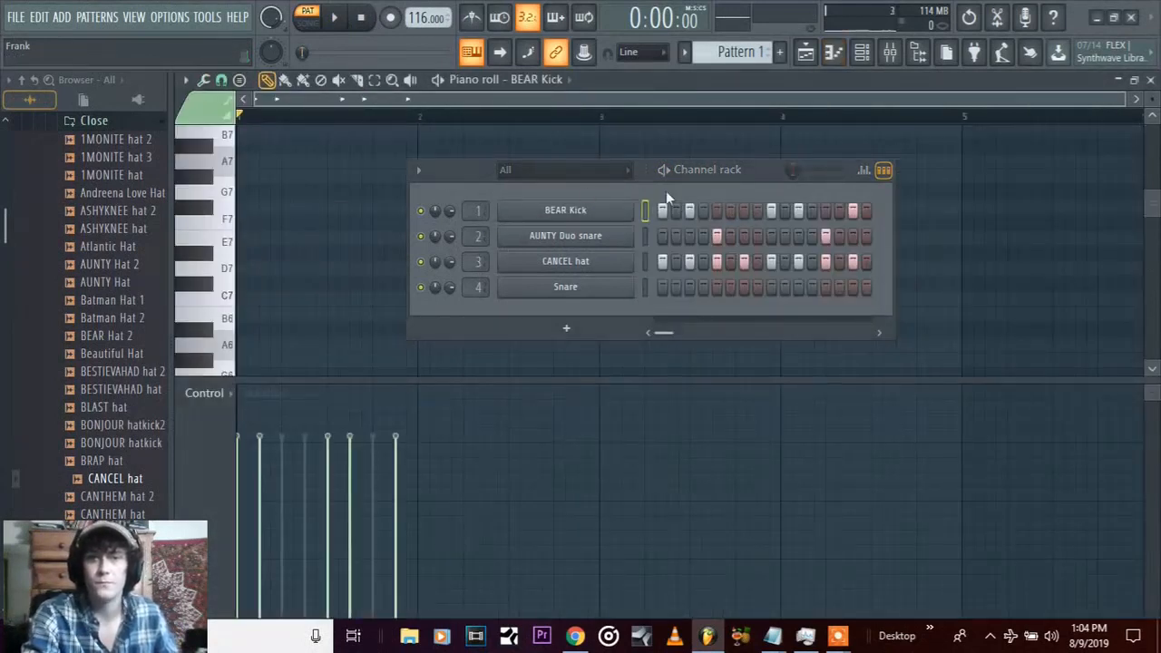
pyautogui.moveTo(745, 171); pyautogui.dragTo(806, 370)
pyautogui.scroll(5, 523, 205)
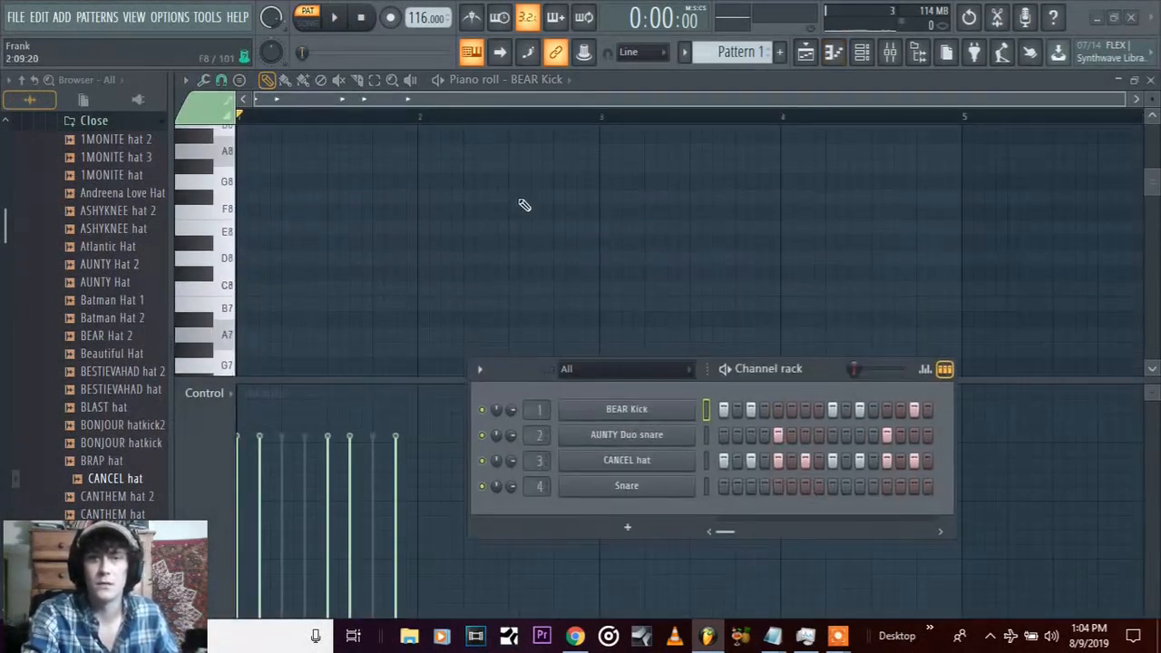
pyautogui.scroll(-10, 523, 205)
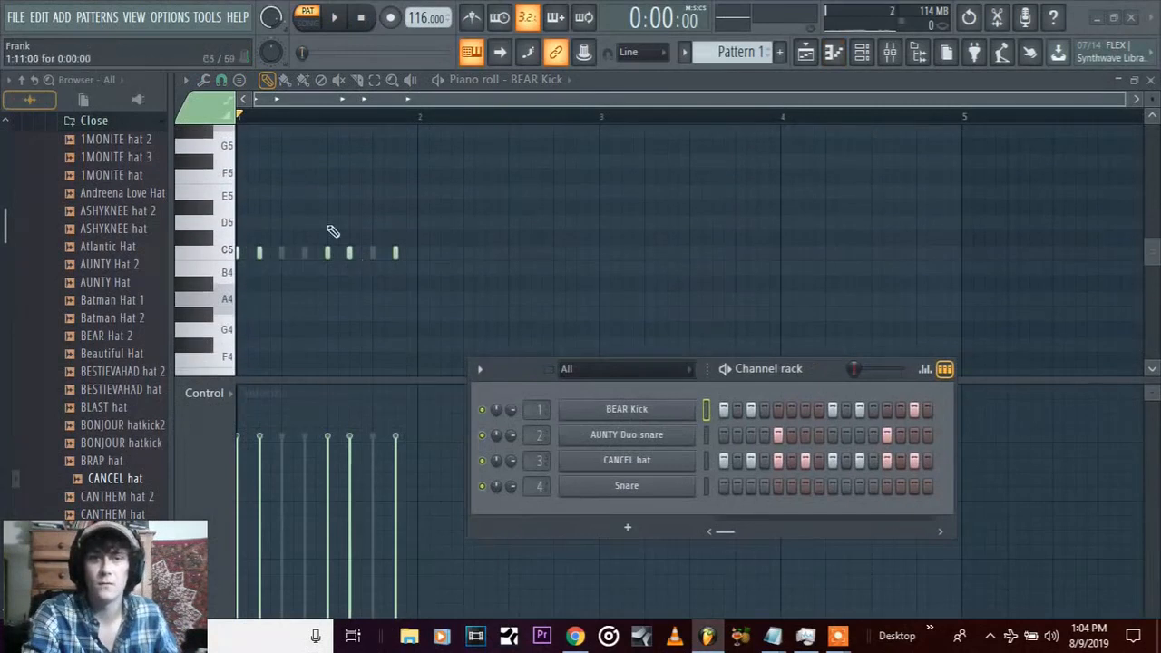
pyautogui.click(335, 17)
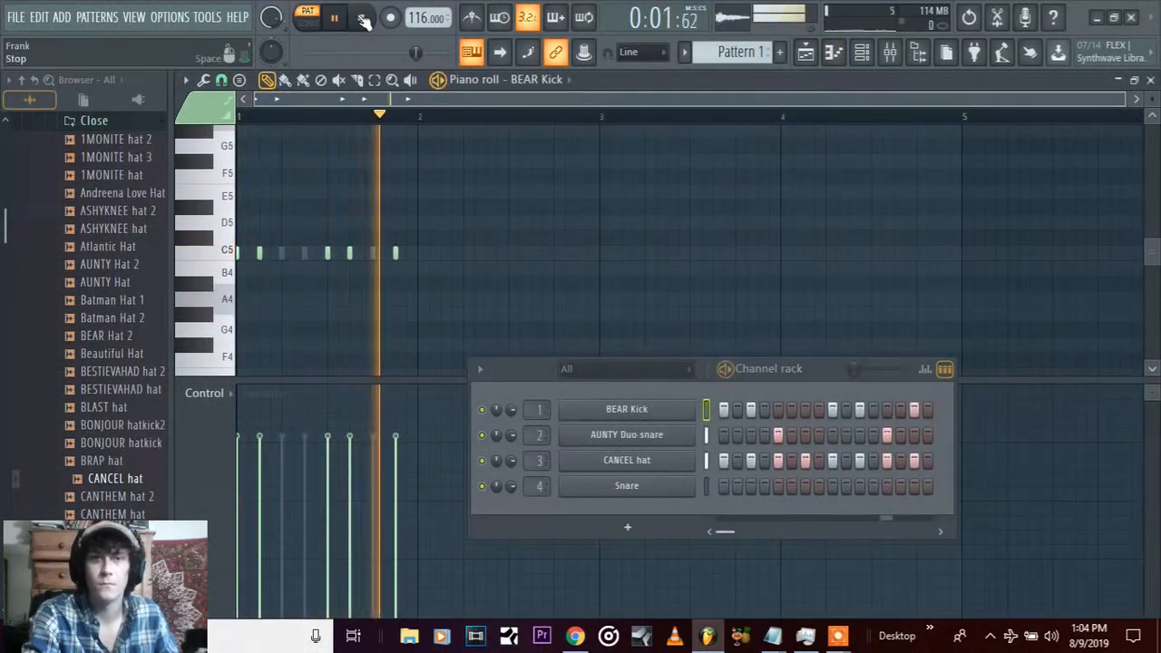
pyautogui.click(363, 20)
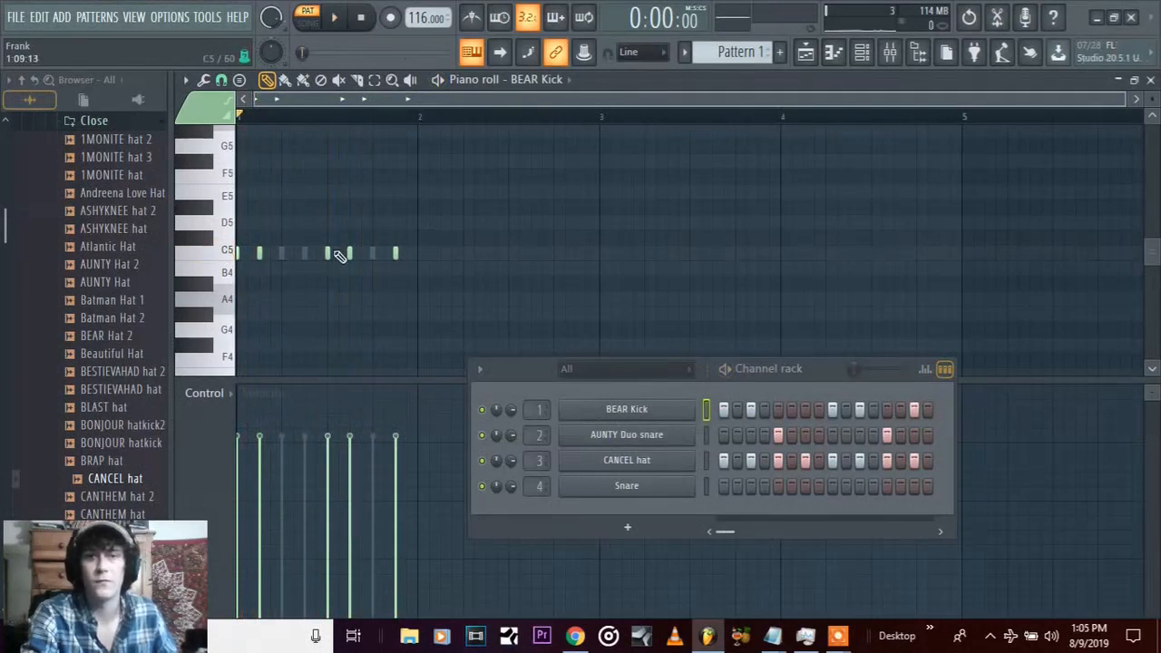
# Try the BEAR Kick note on step 9 at A4 and listen to the pattern
pyautogui.moveTo(326, 253); pyautogui.dragTo(328, 305)
pyautogui.click(345, 16)
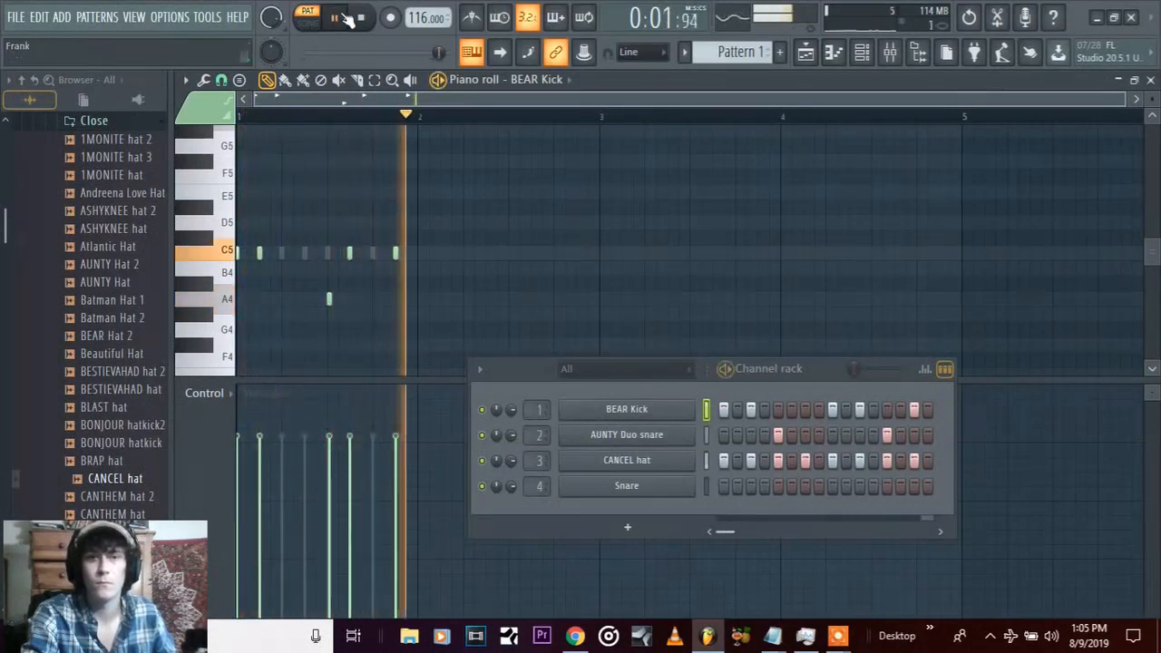
pyautogui.click(365, 20)
# Replace the BEAR Kick note on step 9 with one at D#5, playing the pattern to check it
pyautogui.rightClick(328, 299)
pyautogui.click(330, 205)
pyautogui.click(341, 20)
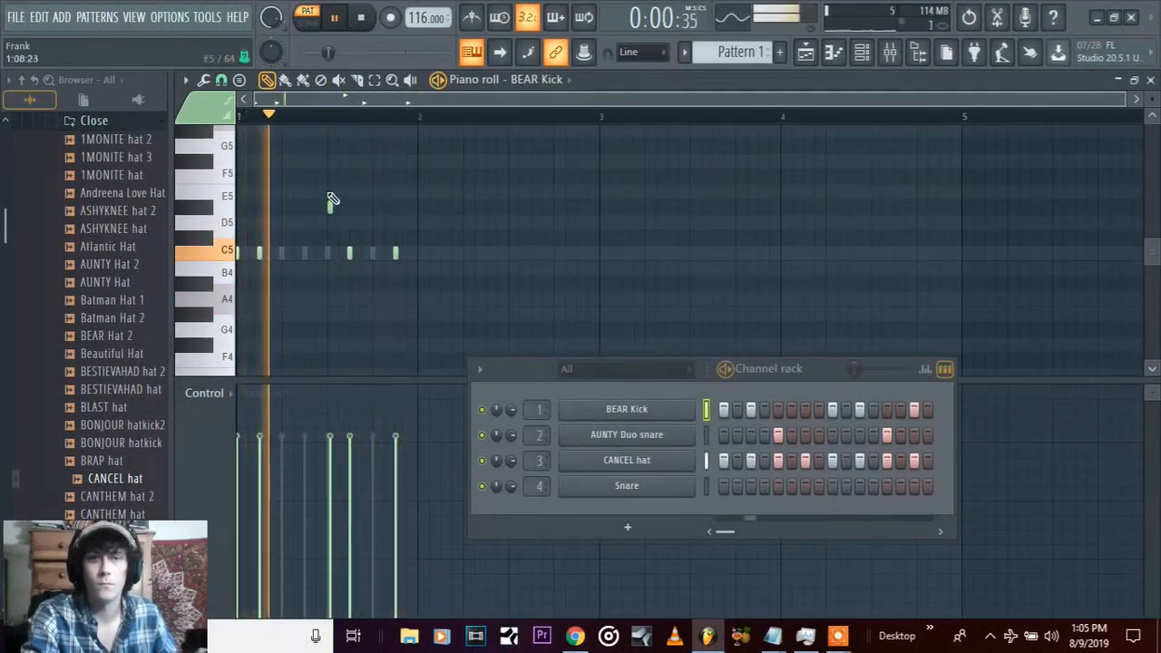
pyautogui.rightClick(328, 207)
pyautogui.click(328, 207)
pyautogui.click(361, 18)
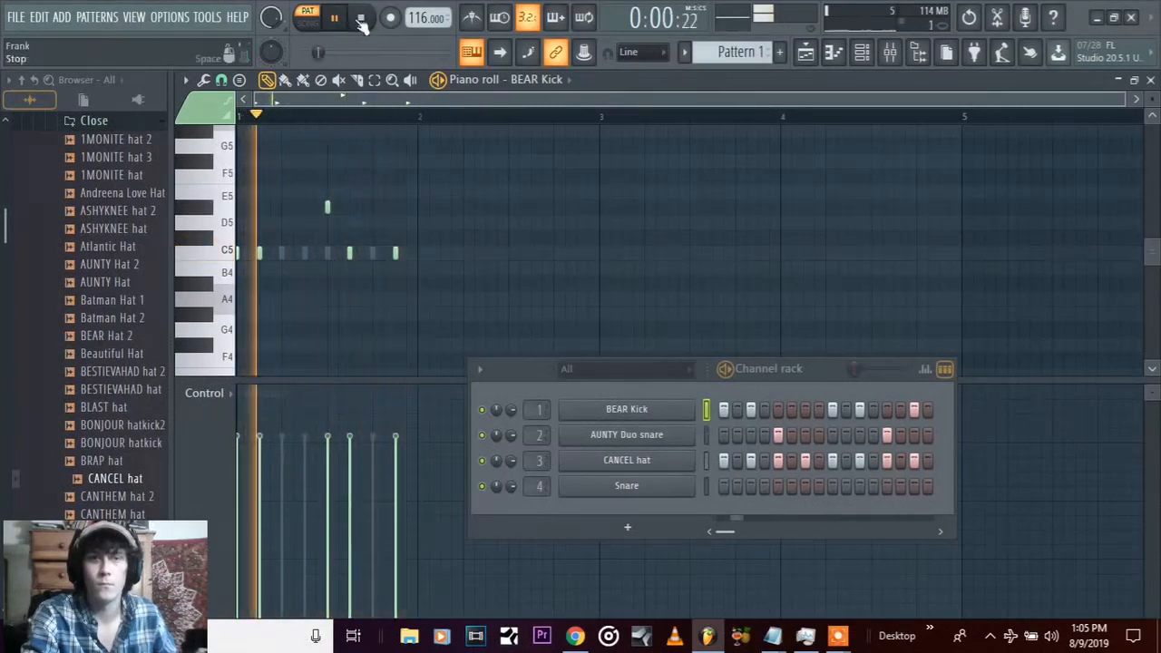
pyautogui.click(361, 18)
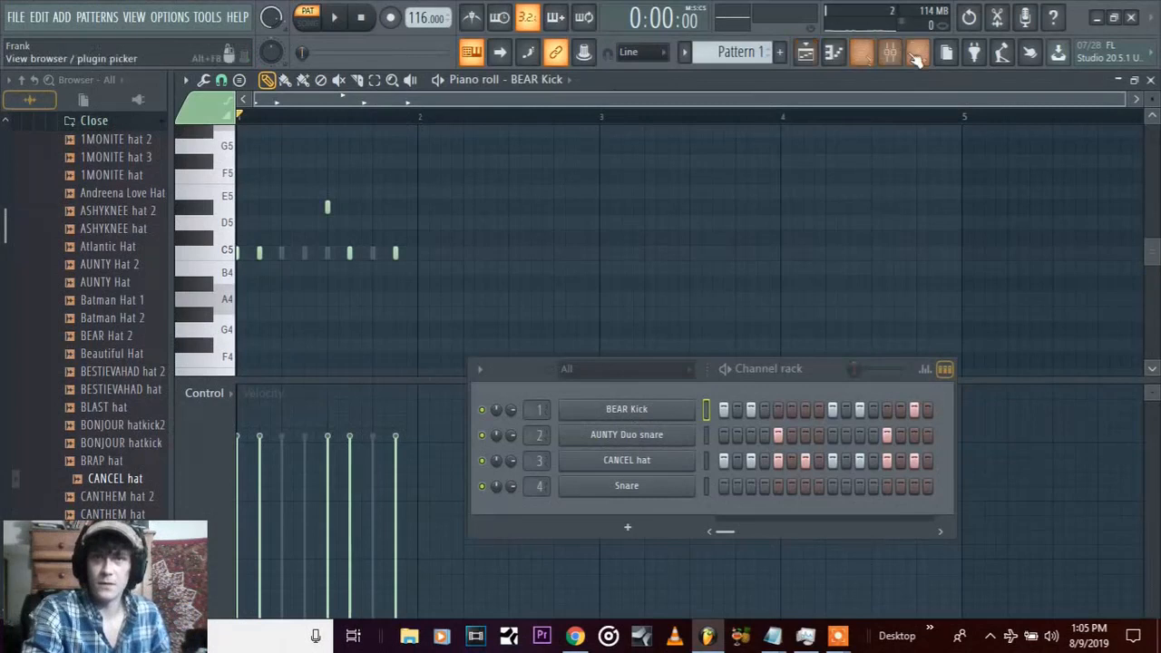
# Switch from the piano roll to the Playlist, and briefly toggle the mixer and the Channel rack
pyautogui.click(806, 54)
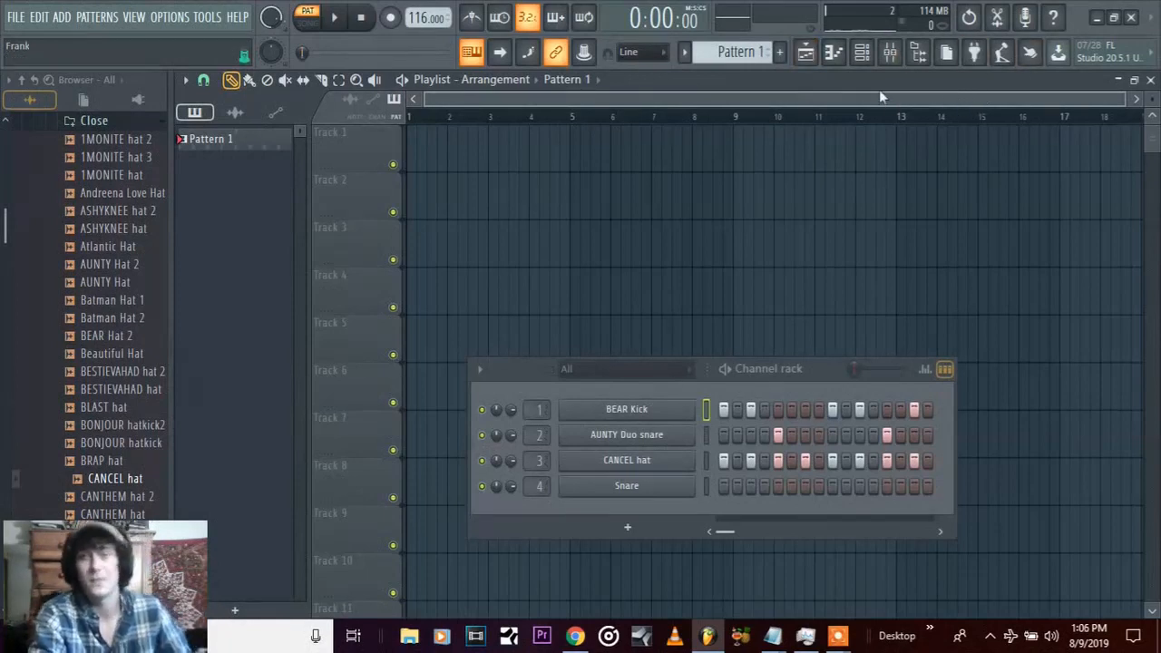
pyautogui.click(889, 55)
pyautogui.click(889, 56)
pyautogui.click(889, 56)
pyautogui.click(889, 56)
pyautogui.click(862, 54)
pyautogui.click(862, 55)
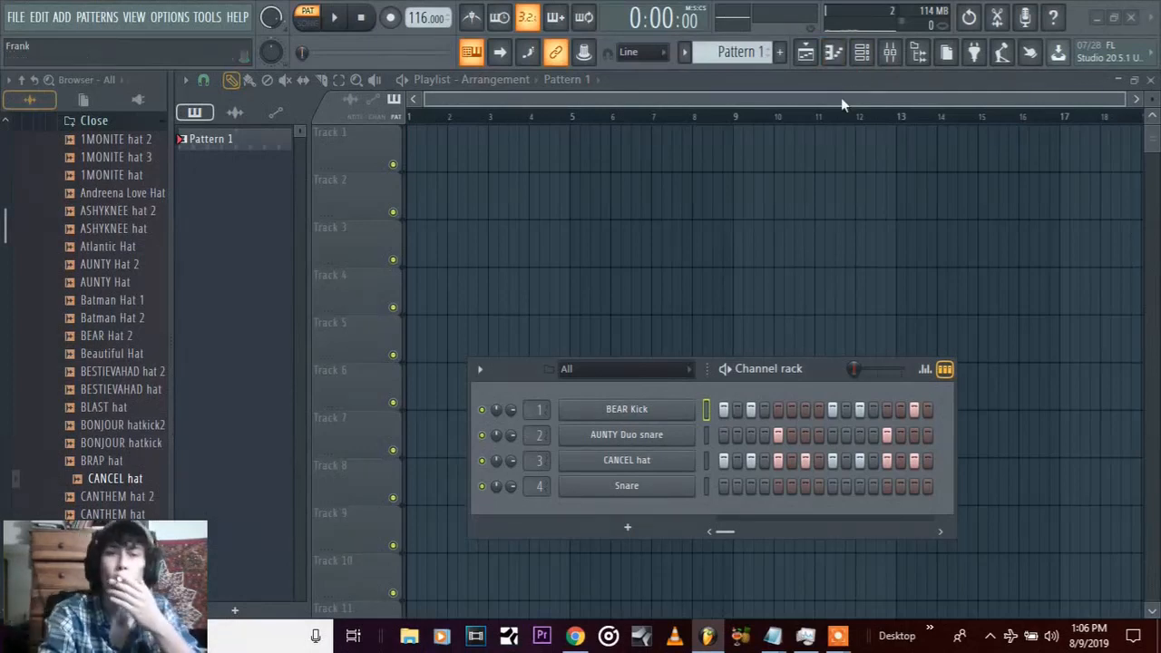
# Reposition and widen the Channel rack beyond 16 steps, and fill every 2 steps of the CANCEL hat channel
pyautogui.moveTo(838, 382); pyautogui.dragTo(614, 223)
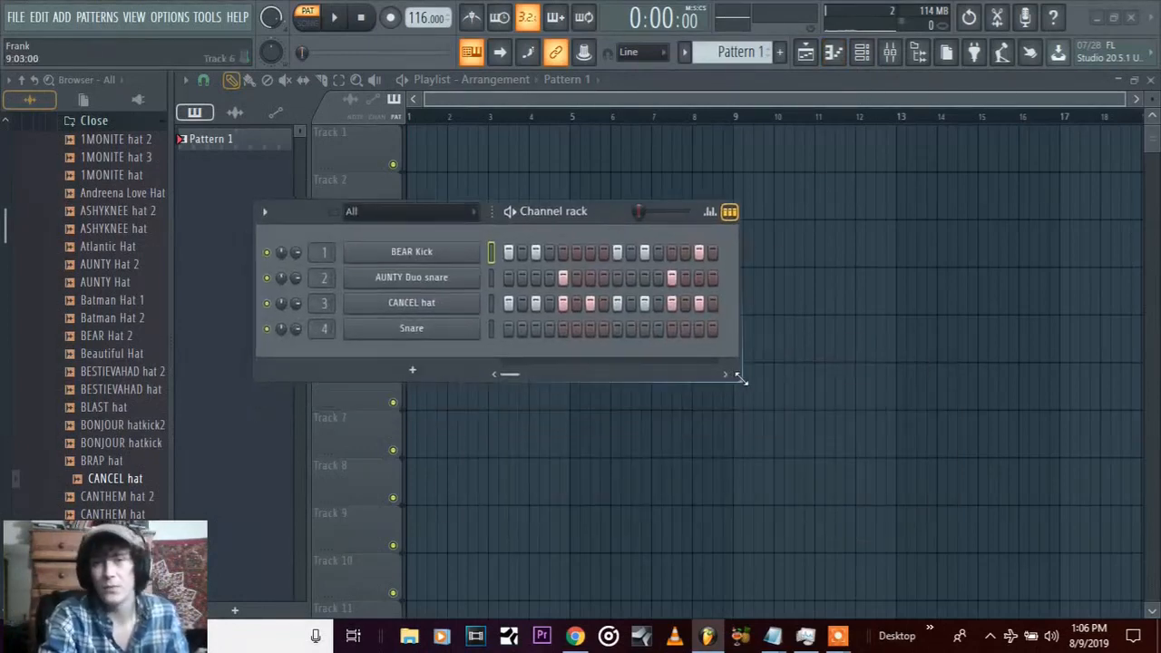
pyautogui.moveTo(774, 378); pyautogui.dragTo(882, 372)
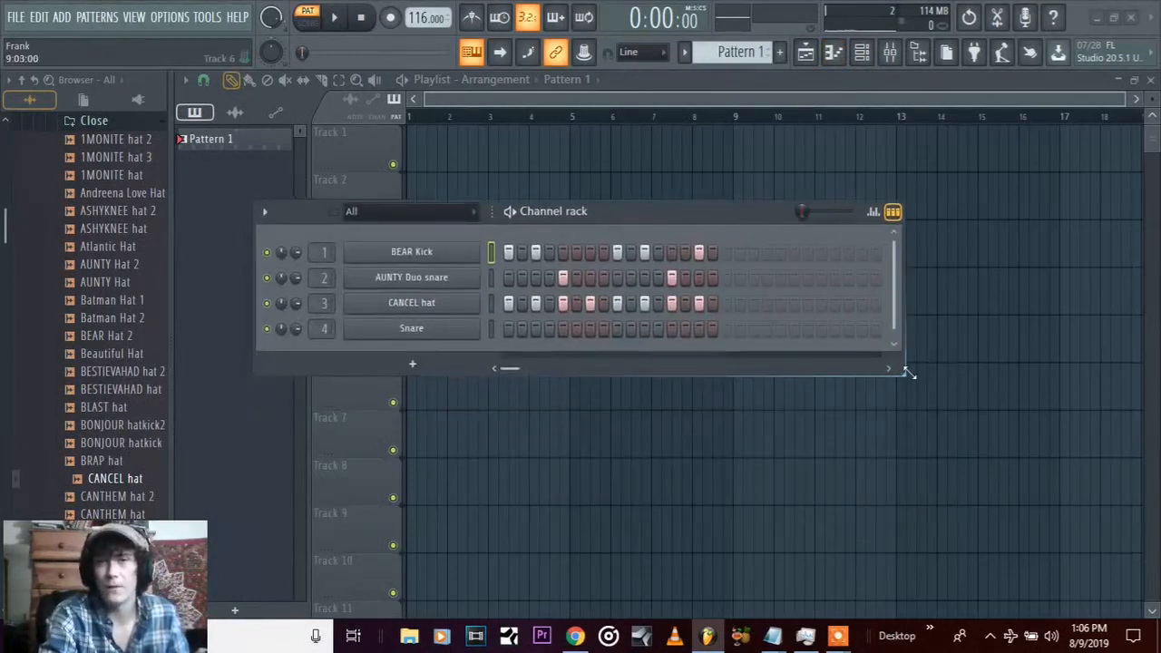
pyautogui.rightClick(435, 302)
pyautogui.click(795, 302)
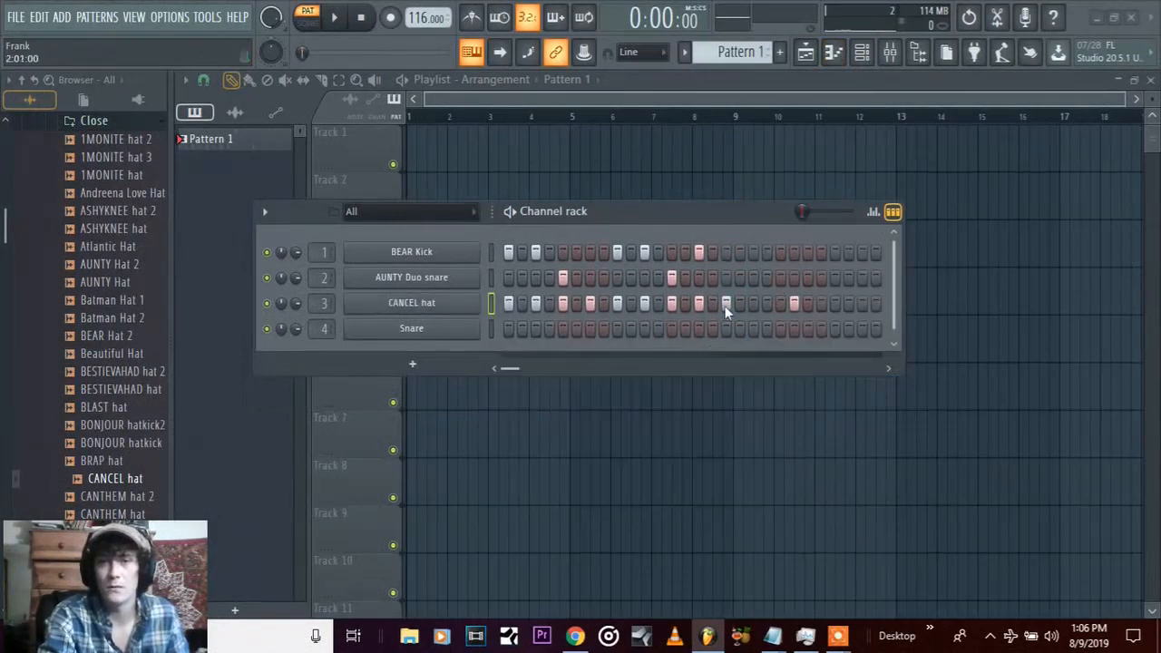
pyautogui.rightClick(435, 302)
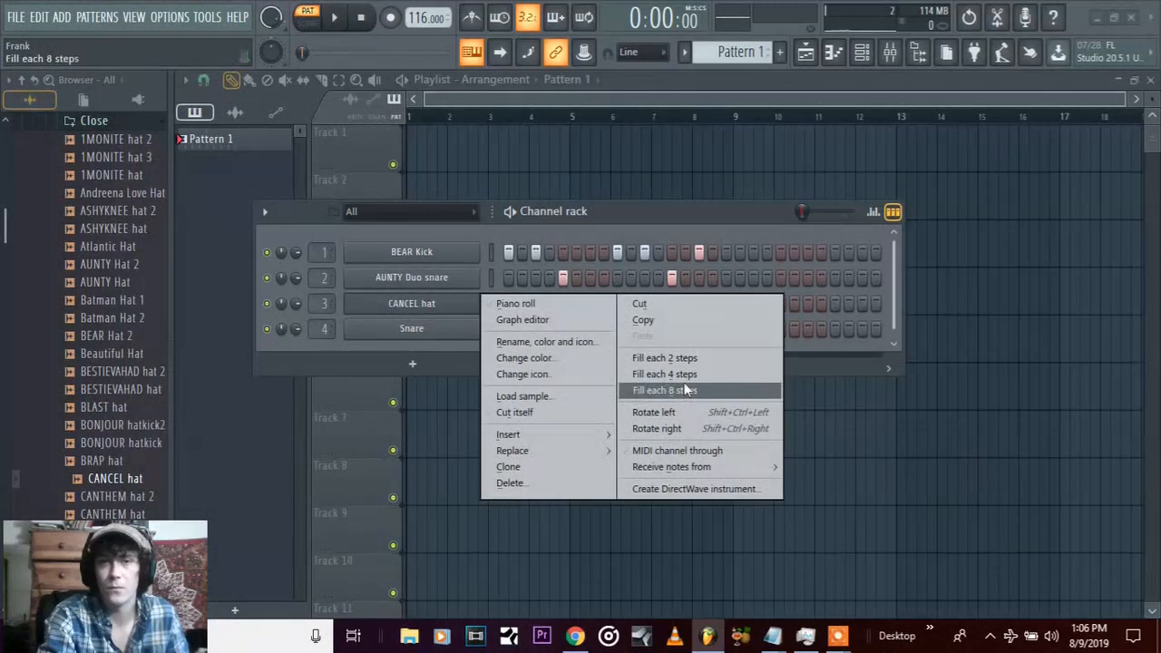
pyautogui.click(689, 358)
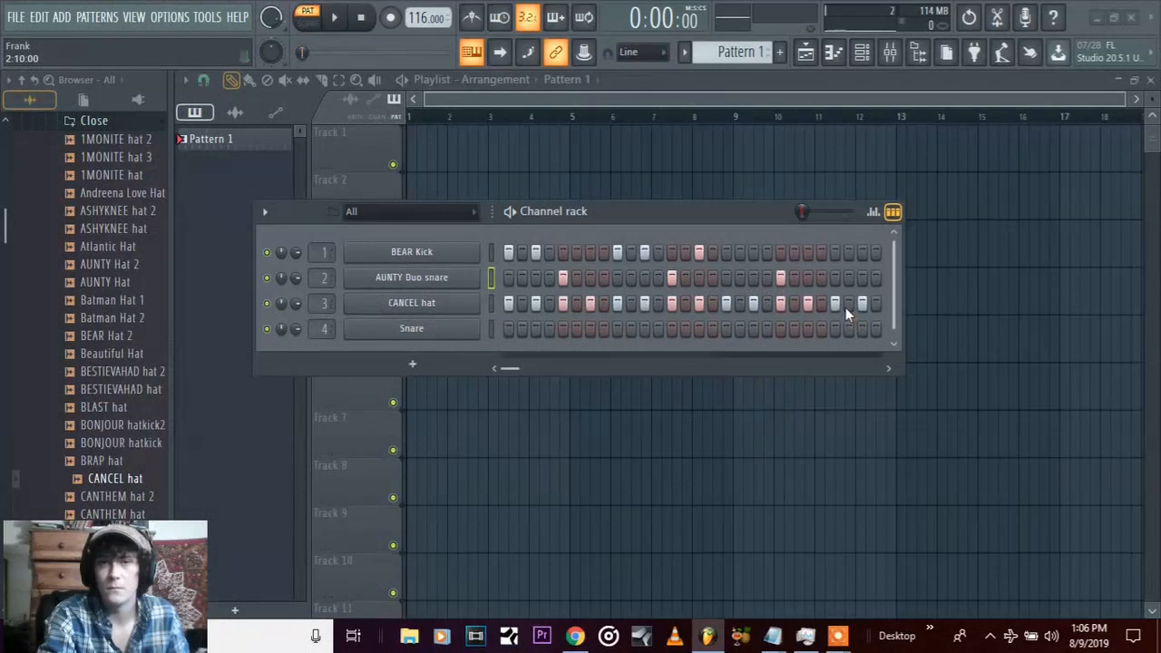
# During playback, add BEAR Kick hits on steps 19, 25 and 27 and an AUNTY Duo snare hit on step 21
pyautogui.press('space')
pyautogui.click(740, 253)
pyautogui.click(780, 277)
pyautogui.click(767, 252)
pyautogui.click(766, 252)
pyautogui.click(754, 252)
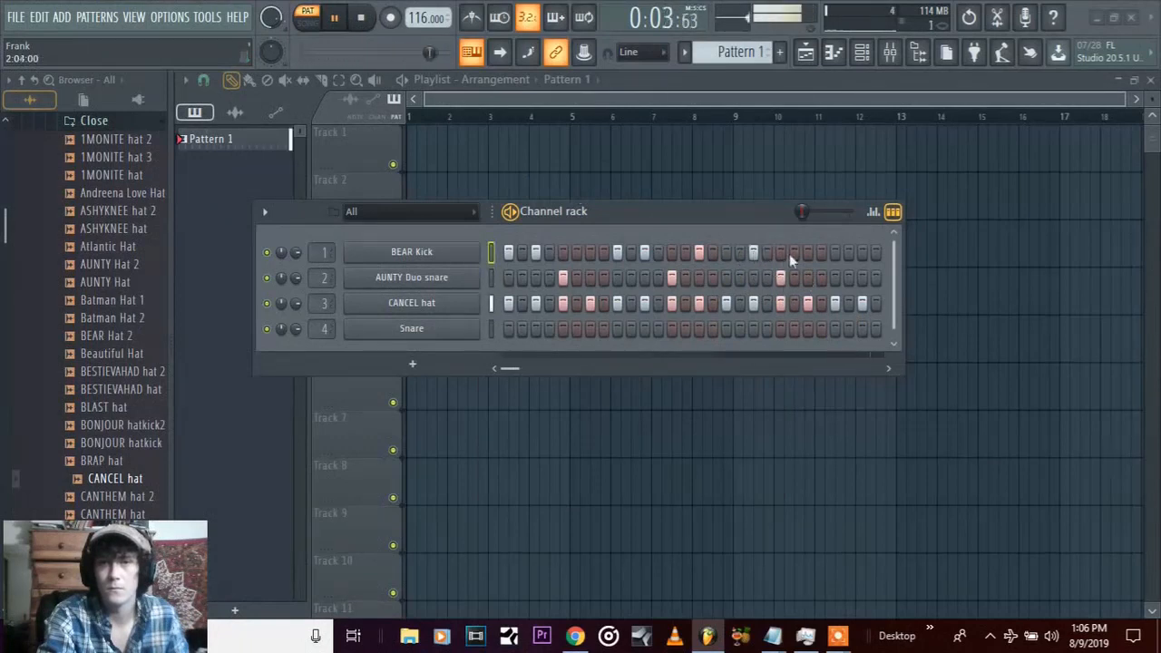
pyautogui.click(835, 252)
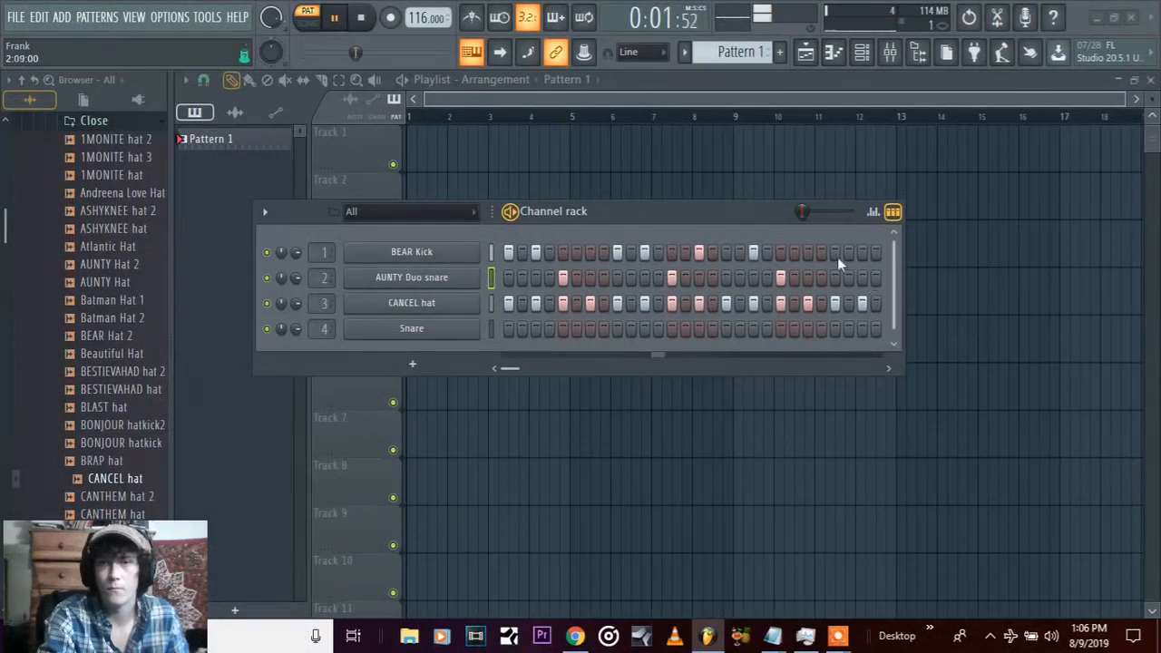
pyautogui.click(861, 252)
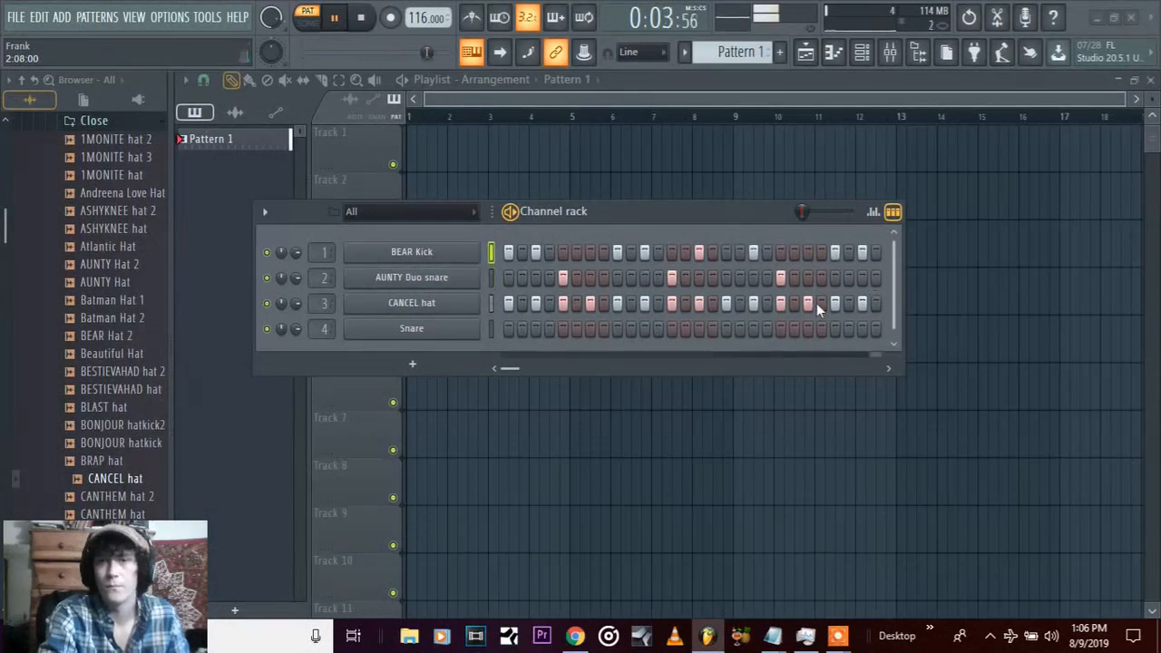
# Widen the Channel rack to 32 steps, add a snare on step 29 and a kick on step 31, and stop playback
pyautogui.click(875, 278)
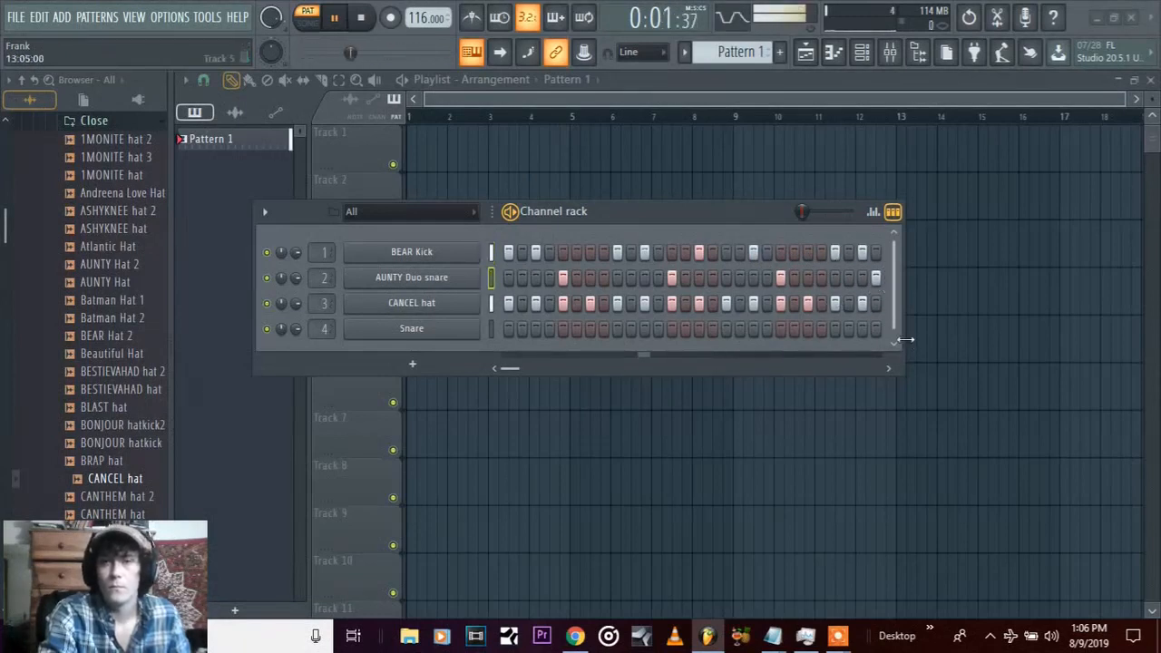
pyautogui.moveTo(906, 334); pyautogui.dragTo(952, 326)
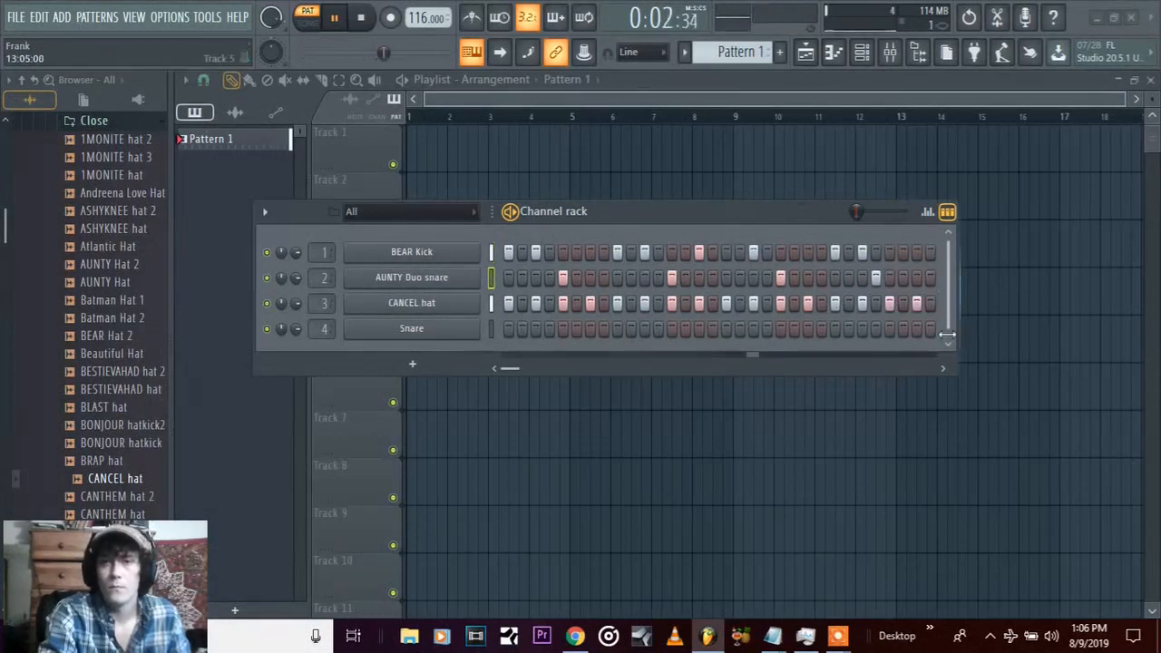
pyautogui.click(890, 277)
pyautogui.click(915, 251)
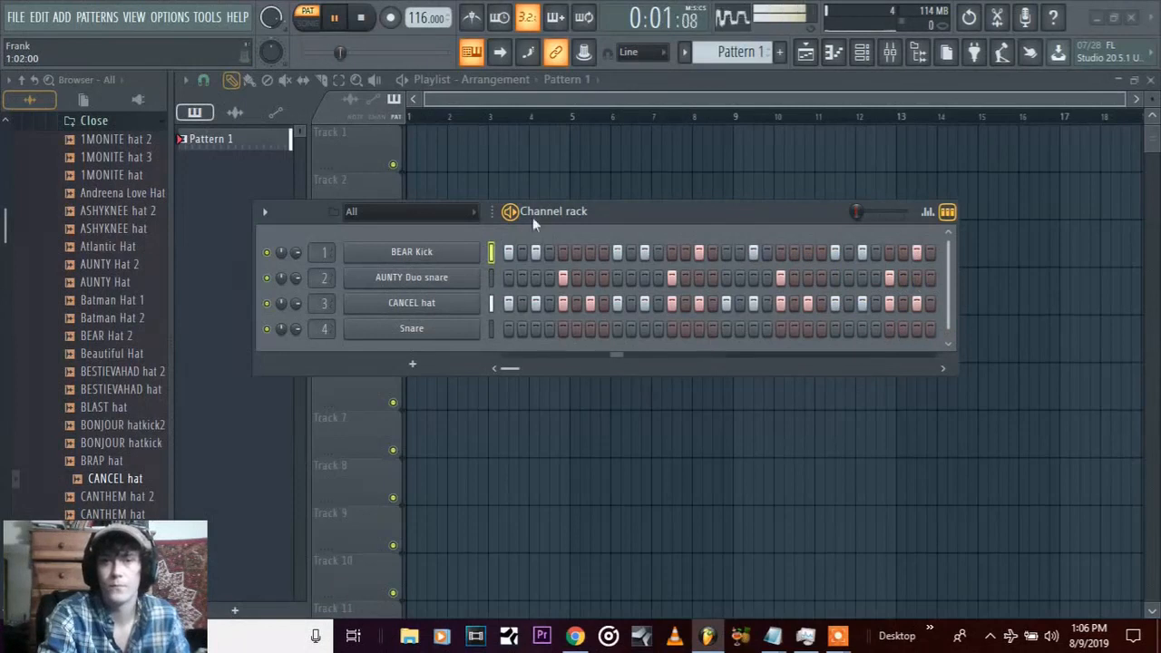
pyautogui.moveTo(675, 208); pyautogui.dragTo(690, 294)
pyautogui.click(361, 18)
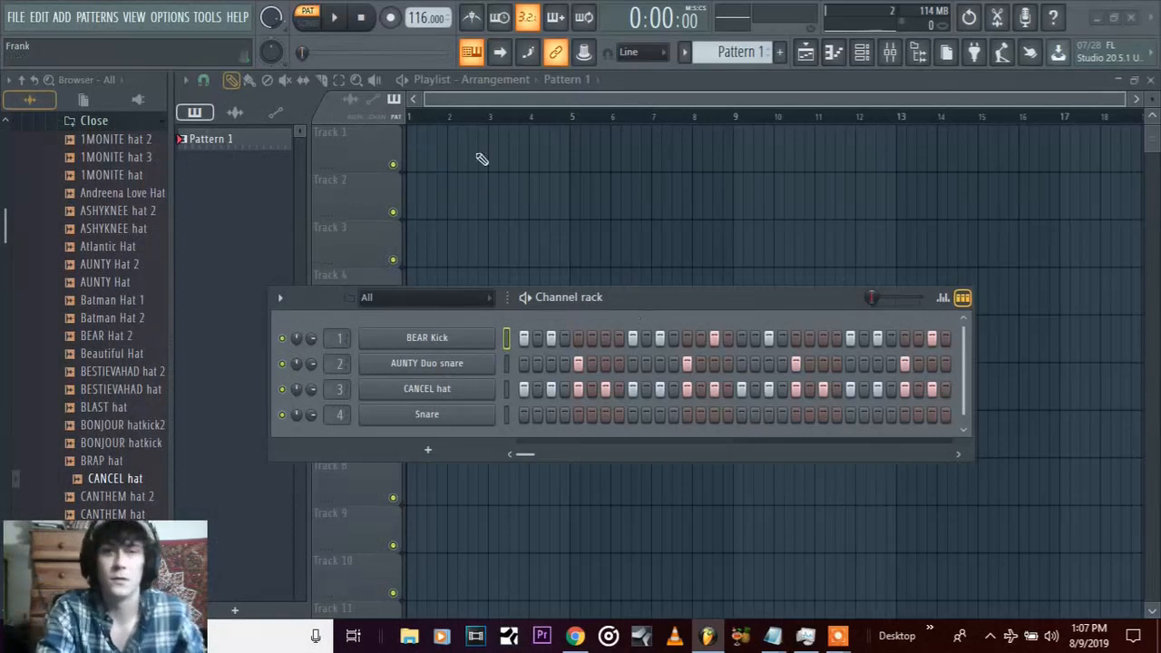
# Choose Pattern 1 as the Playlist's clip source and place one clip of it at bar 1 of Track 1
pyautogui.click(677, 81)
pyautogui.click(575, 85)
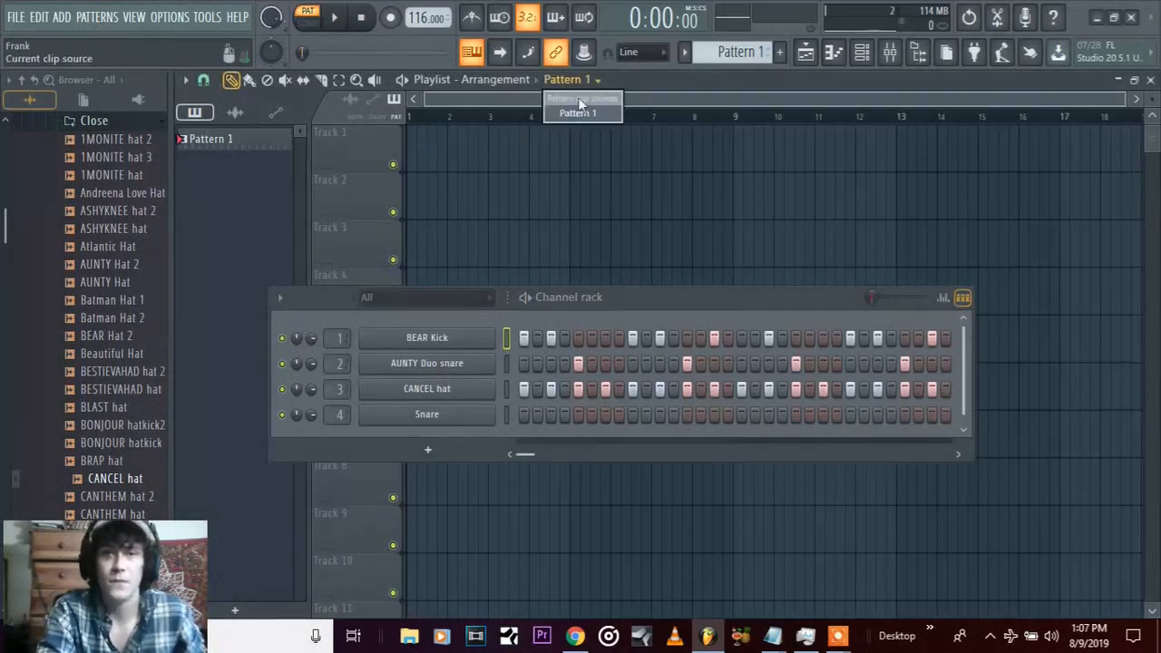
pyautogui.click(586, 112)
pyautogui.click(587, 83)
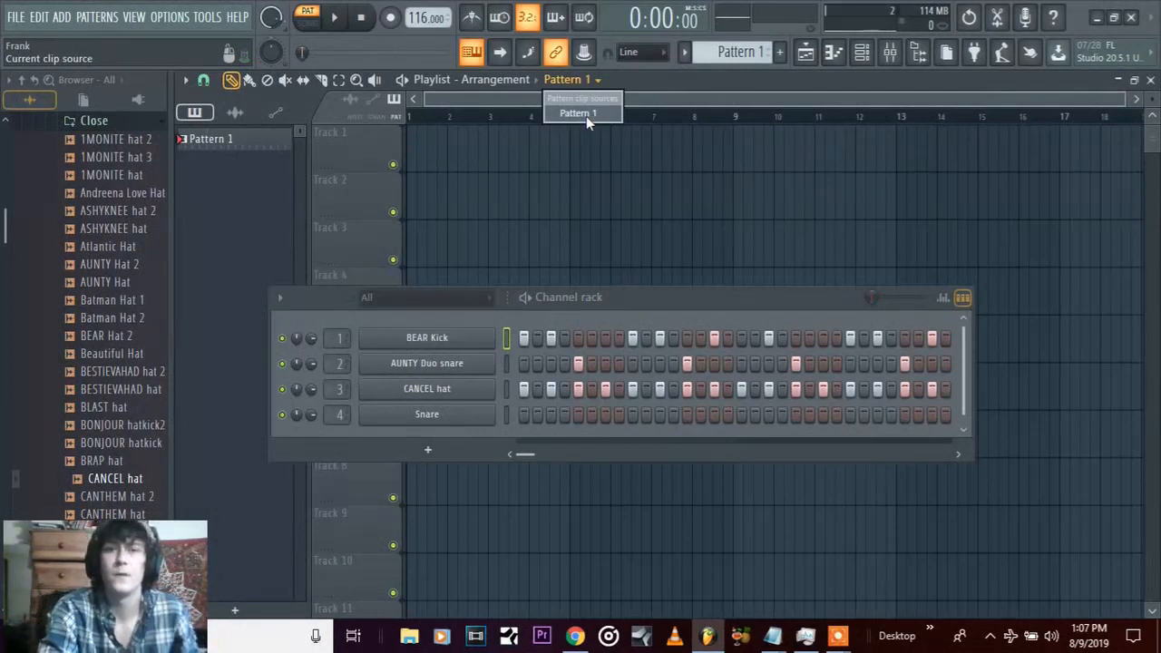
pyautogui.click(712, 92)
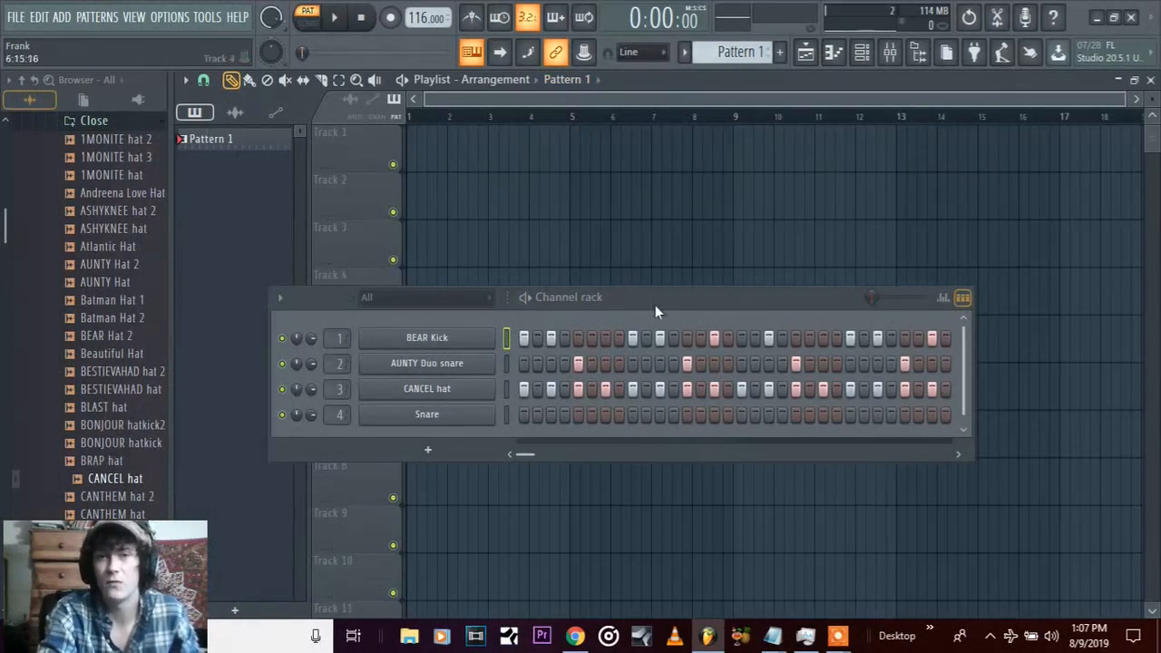
pyautogui.moveTo(710, 56)
pyautogui.mouseDown()
pyautogui.moveTo(710, 45)
pyautogui.moveTo(709, 56)
pyautogui.mouseUp()
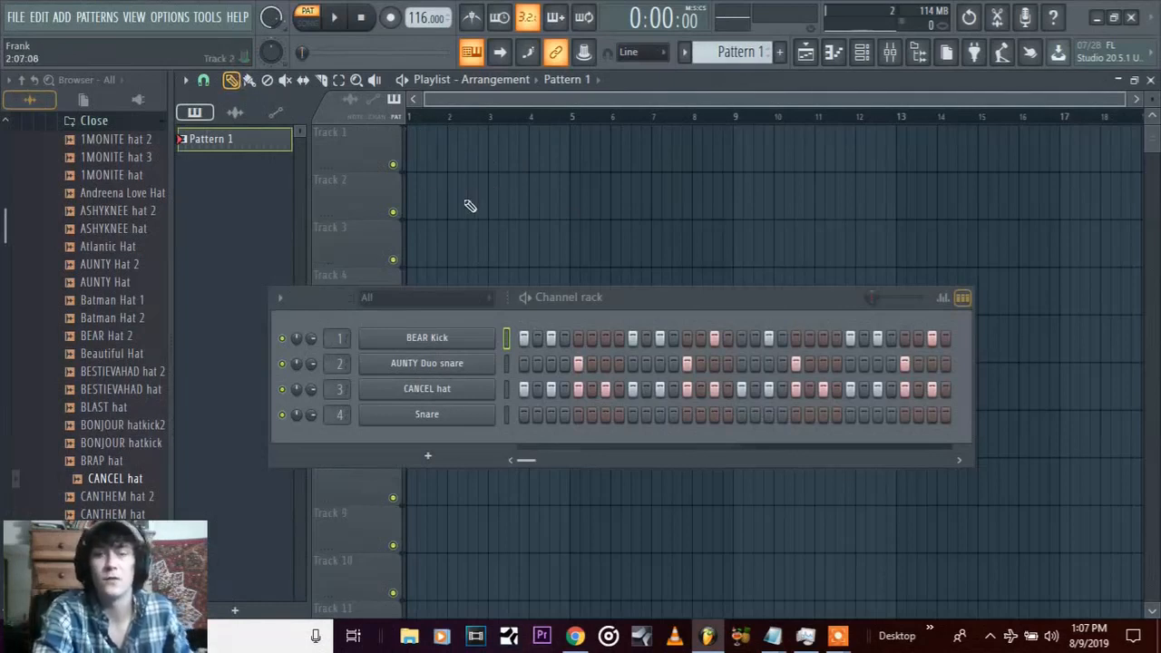
pyautogui.click(410, 154)
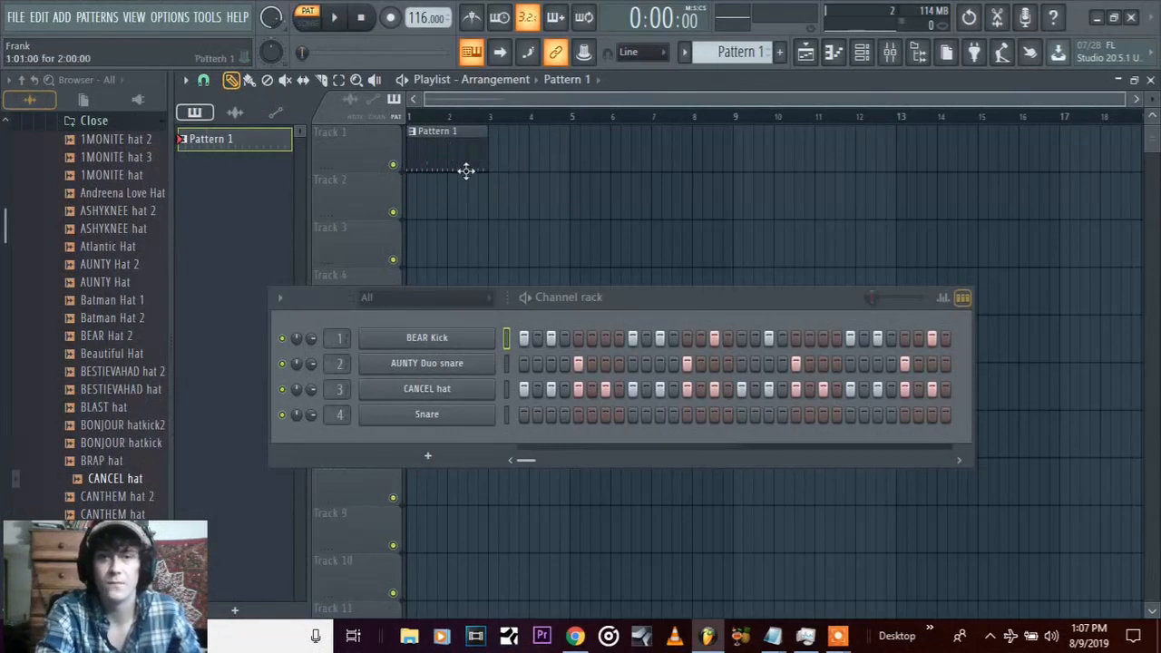
pyautogui.click(421, 201)
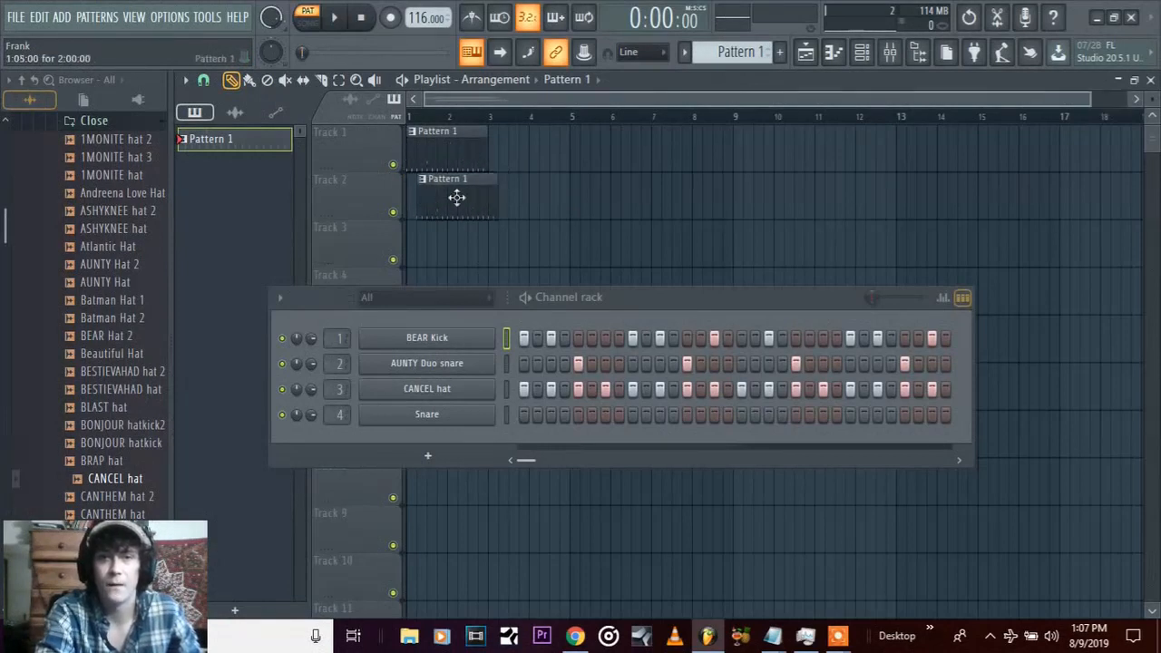
pyautogui.rightClick(490, 201)
# Mark bars 1 through 4 as the Playlist time selection and add a second Pattern 1 clip at bar 3 of Track 1
pyautogui.moveTo(490, 119); pyautogui.dragTo(604, 117)
pyautogui.doubleClick(578, 122)
pyautogui.moveTo(415, 120); pyautogui.dragTo(570, 146)
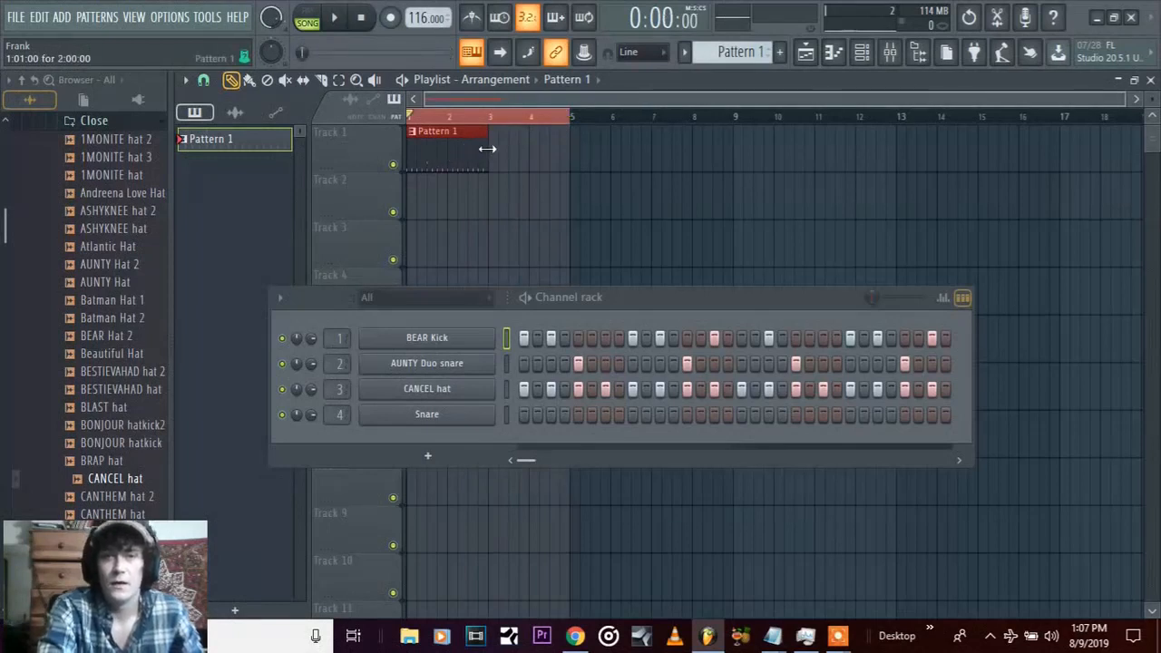
pyautogui.click(504, 149)
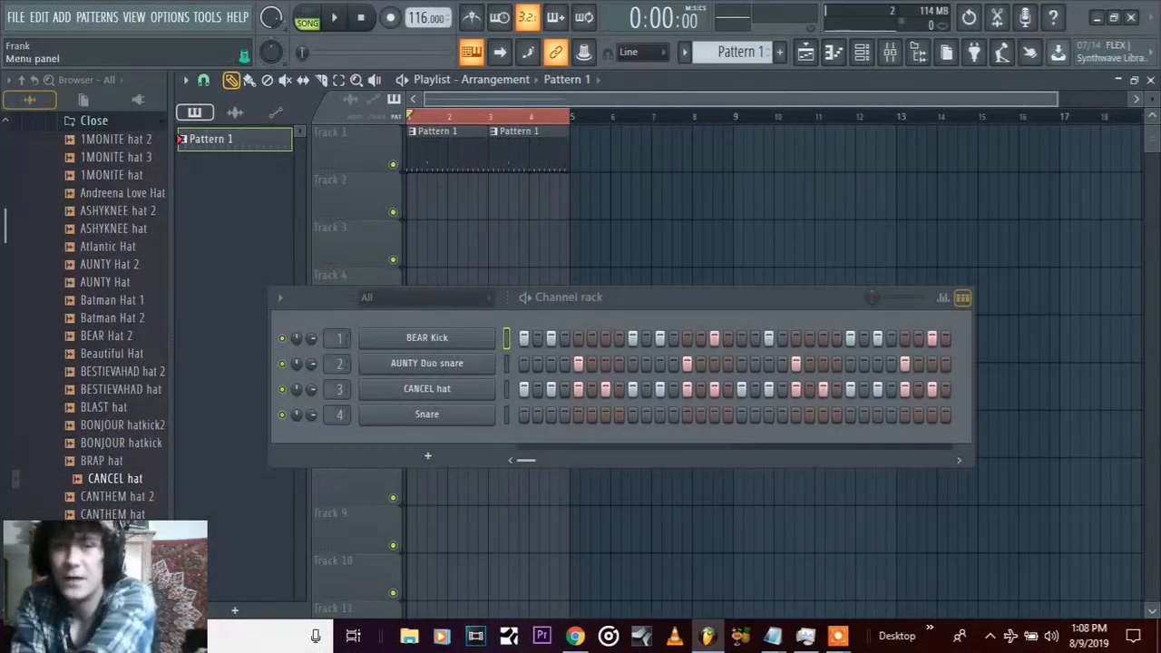
# Move the Channel rack aside, compare pattern and song mode, and play the arrangement briefly in song mode
pyautogui.click(306, 18)
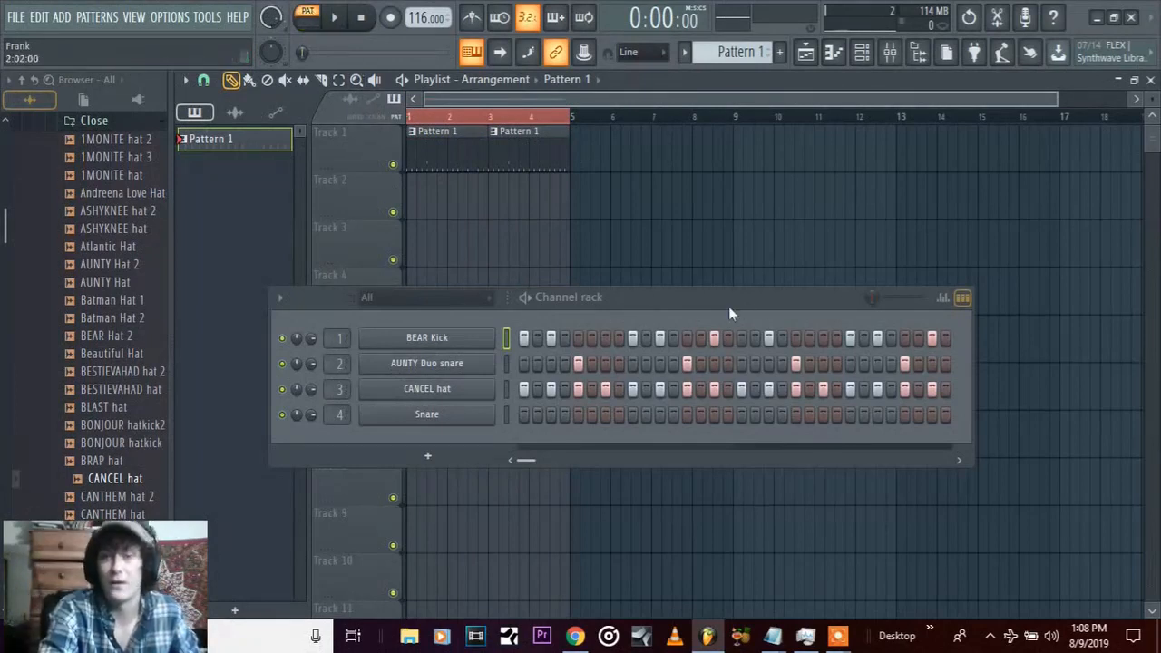
pyautogui.moveTo(730, 300); pyautogui.dragTo(803, 303)
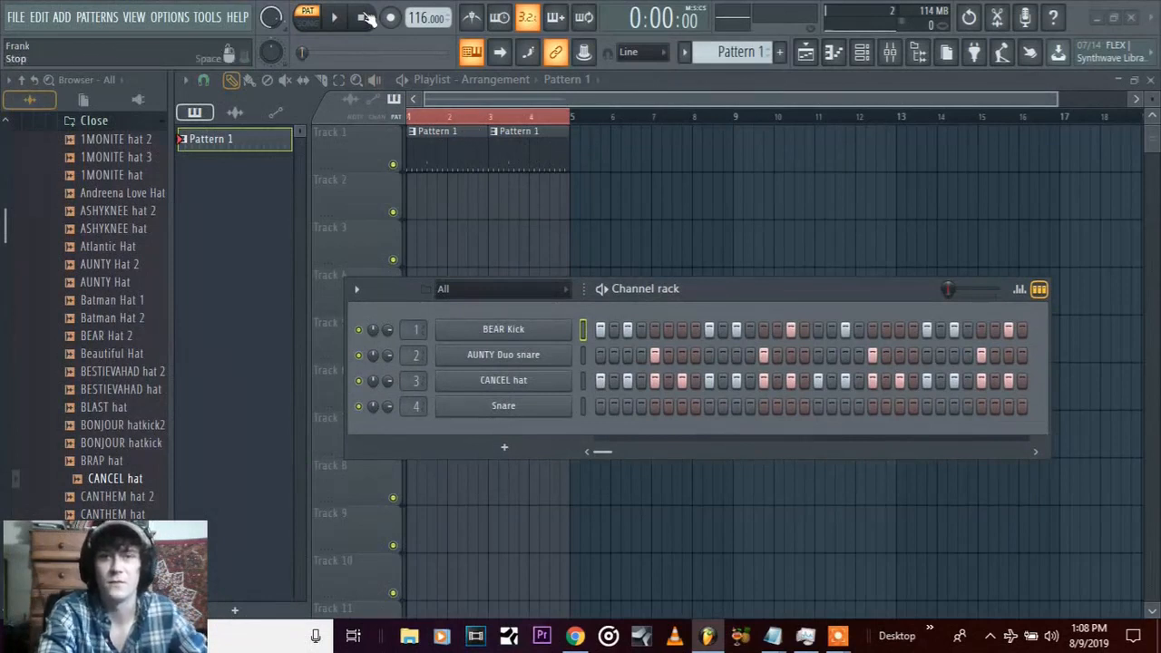
pyautogui.click(310, 26)
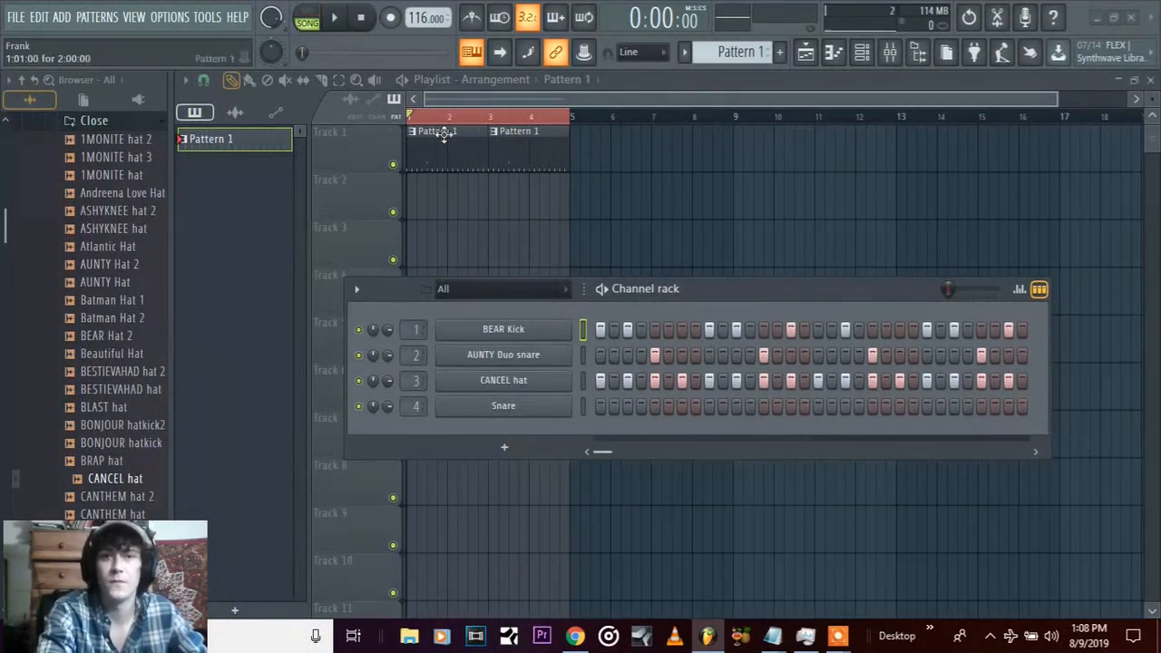
pyautogui.click(306, 27)
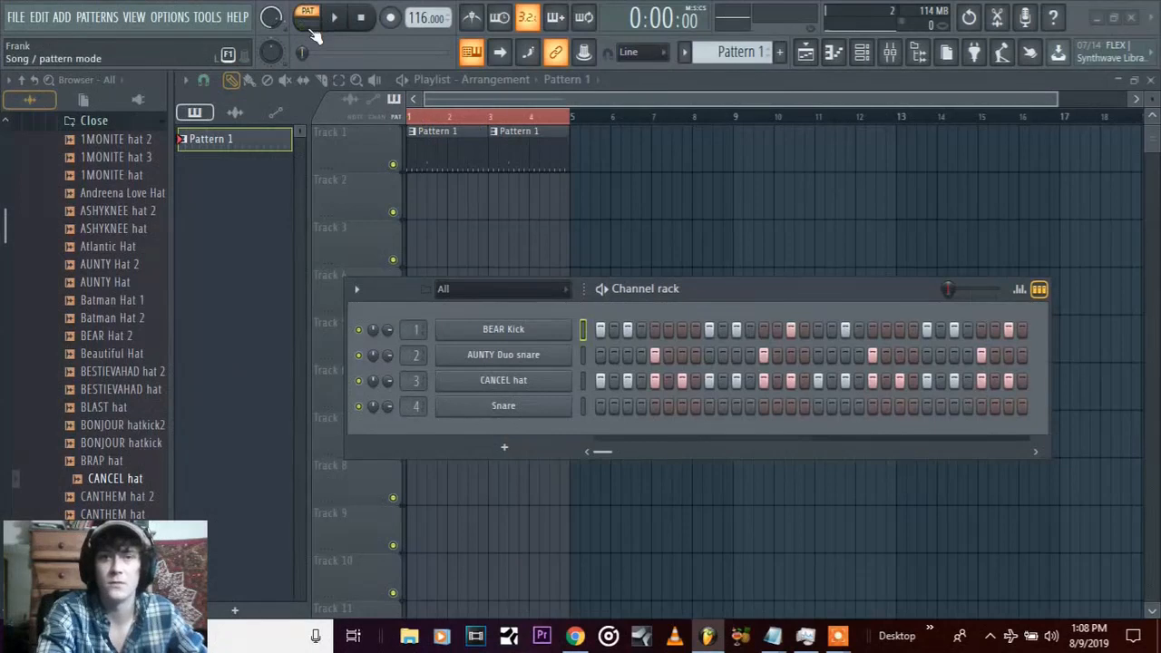
pyautogui.click(307, 27)
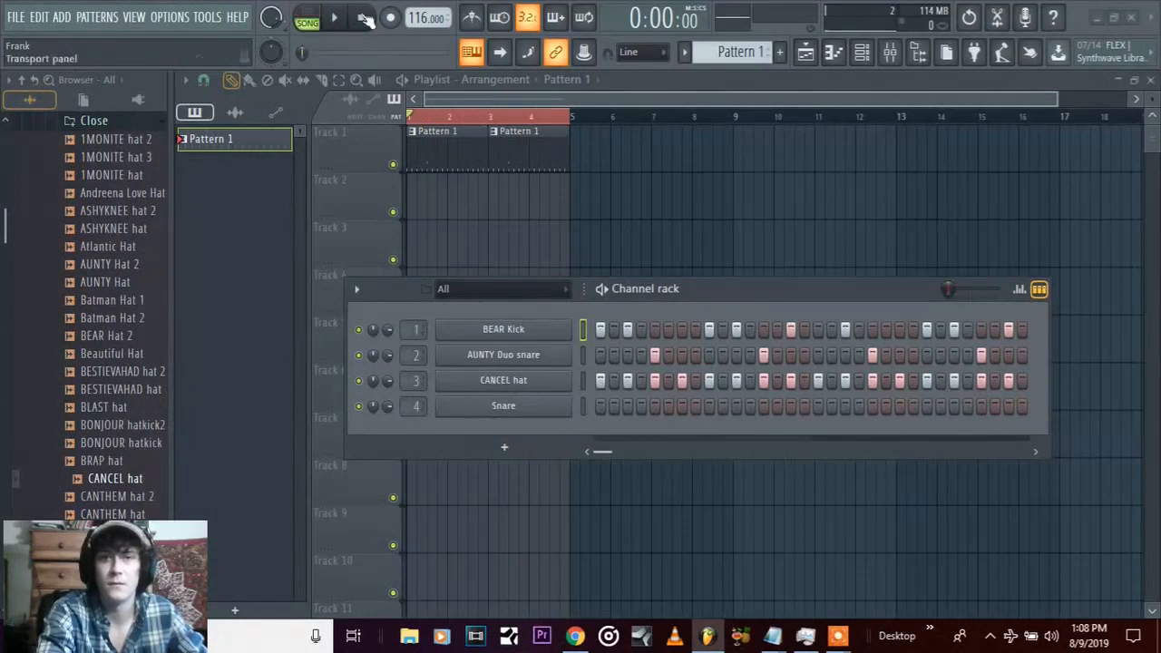
pyautogui.click(342, 19)
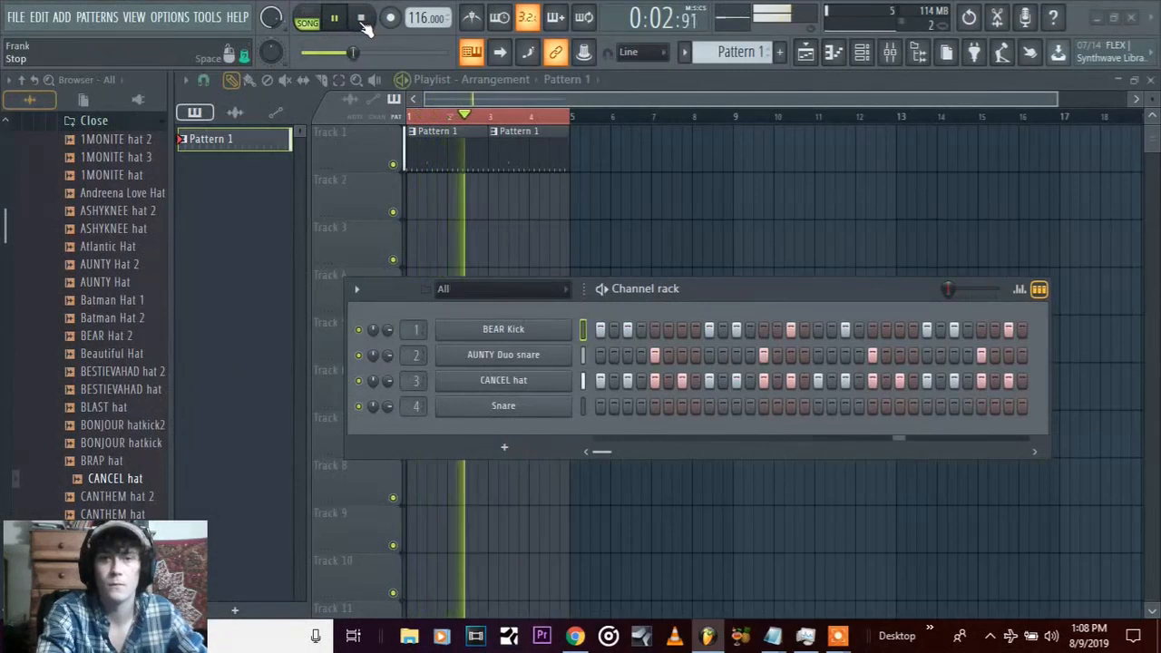
pyautogui.click(362, 18)
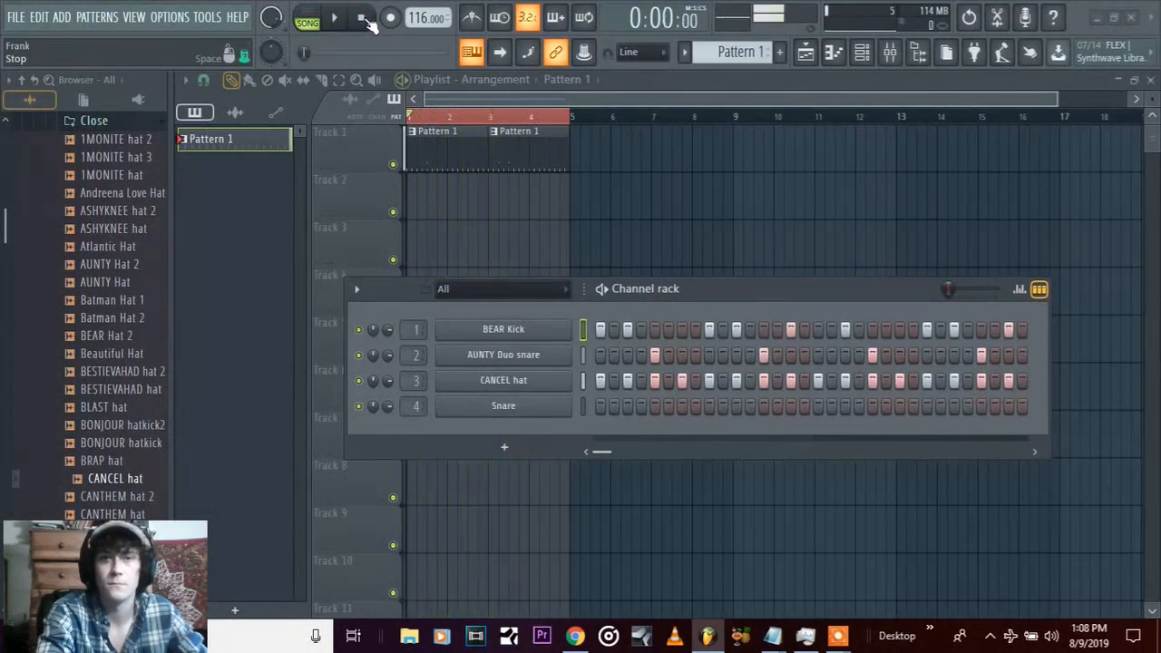
# Delete both Pattern 1 clips from Track 1 and place them again at bars 1 and 3
pyautogui.rightClick(526, 163)
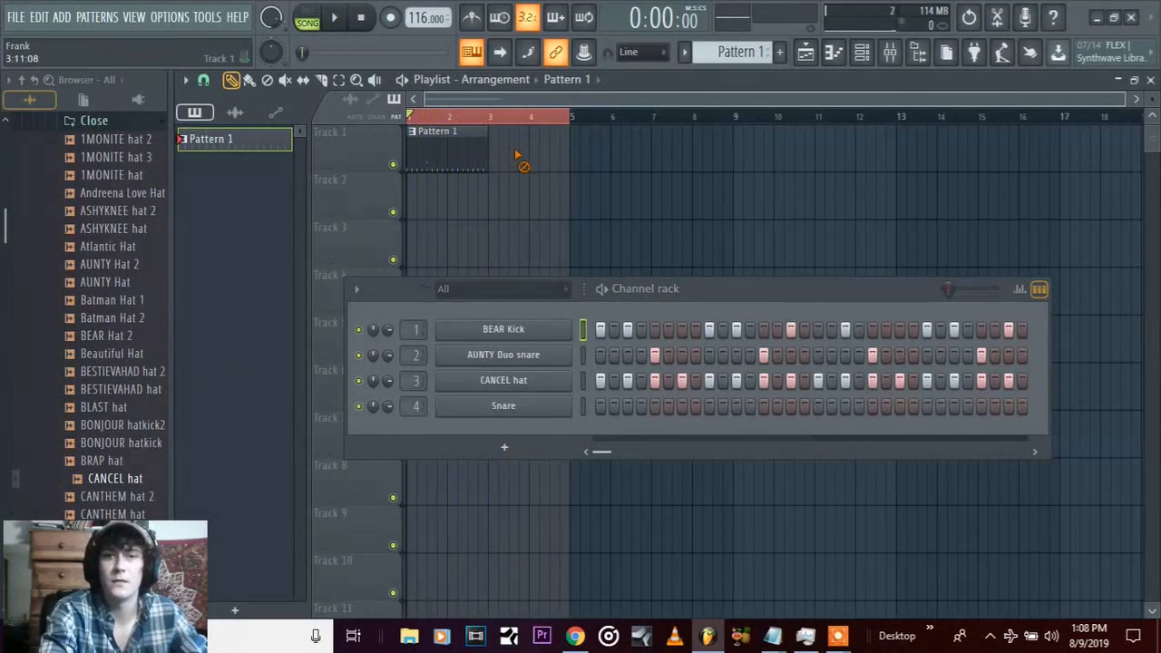
pyautogui.rightClick(495, 151)
pyautogui.click(455, 157)
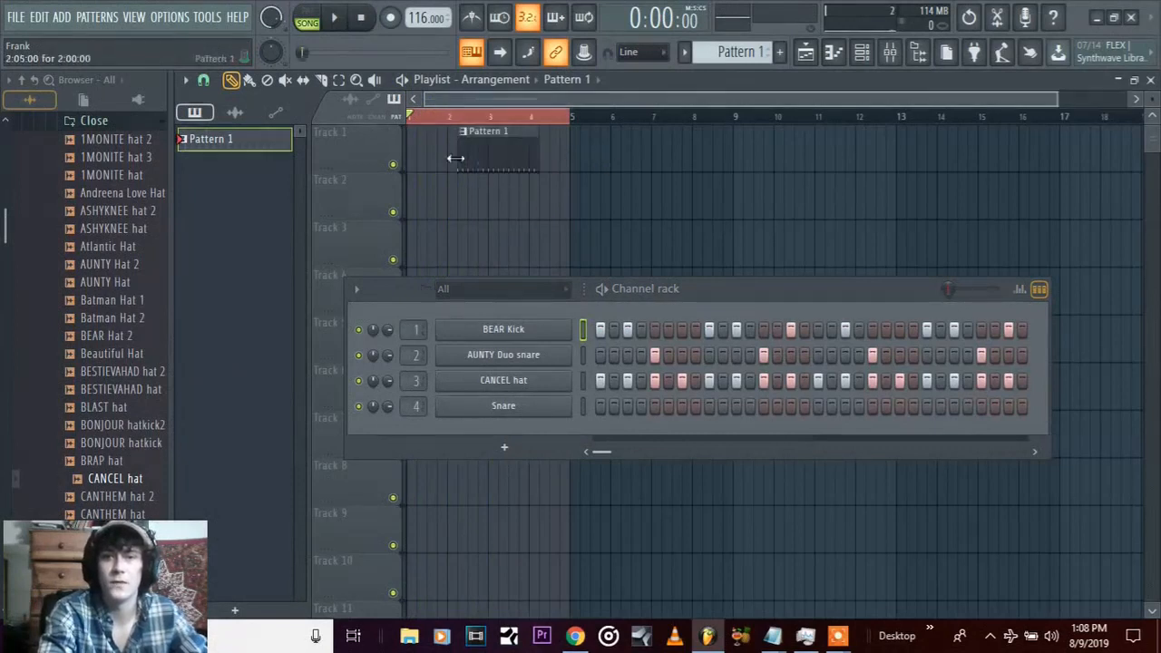
pyautogui.moveTo(455, 158); pyautogui.dragTo(399, 160)
pyautogui.click(514, 154)
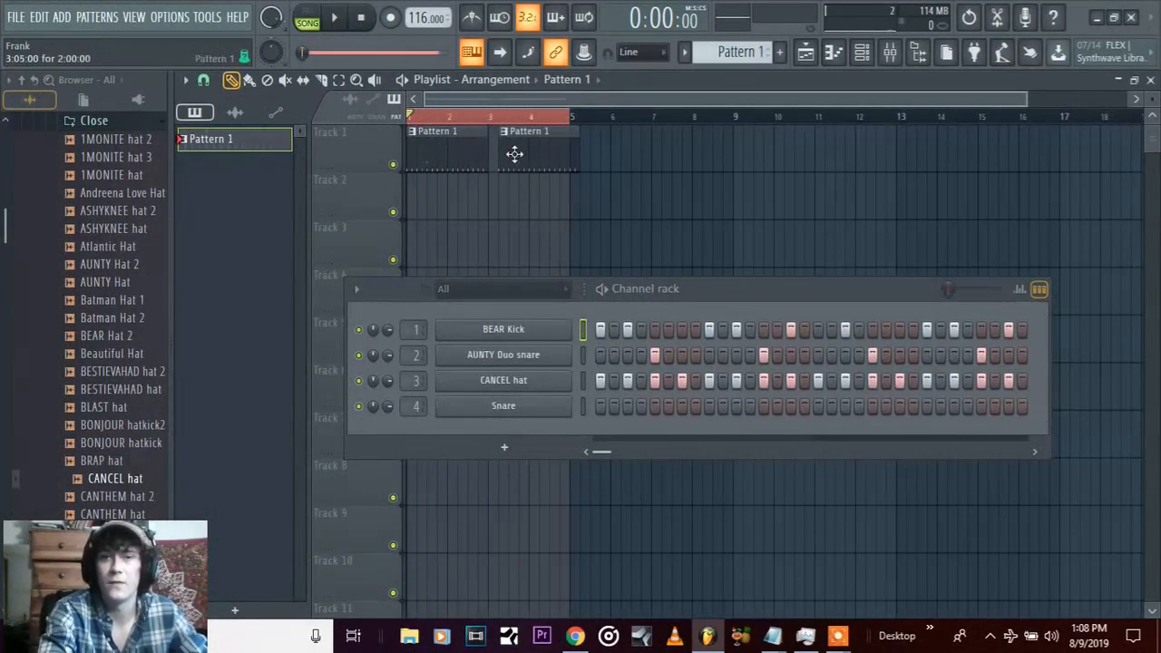
pyautogui.moveTo(511, 155); pyautogui.dragTo(500, 156)
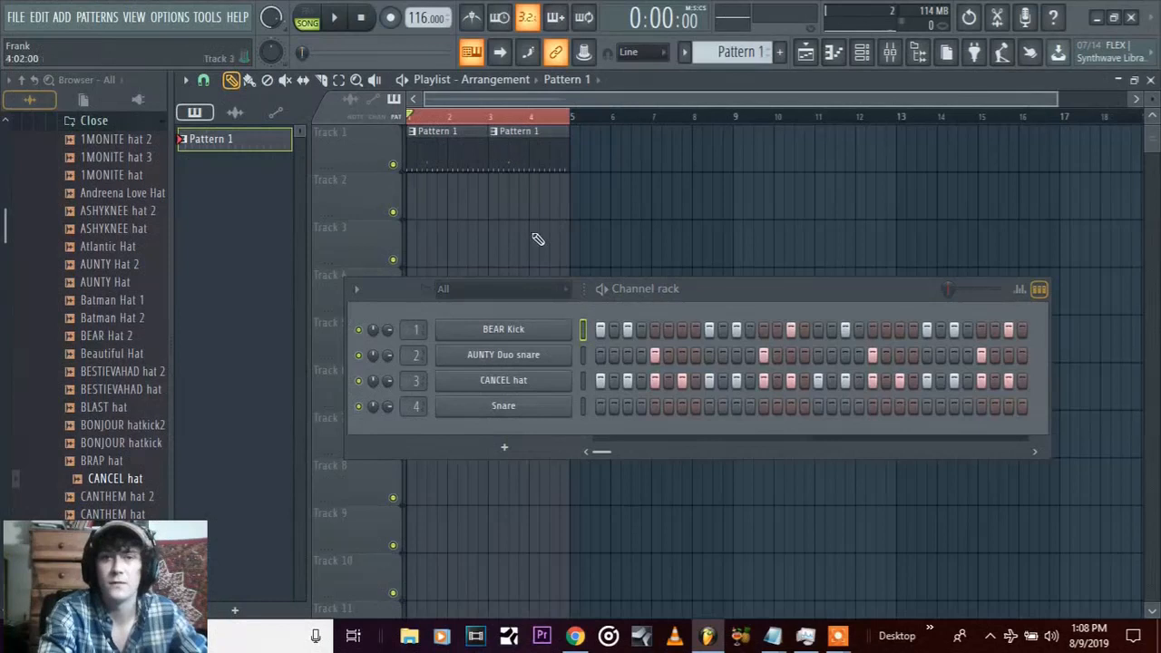
# Delete the clip at bar 3 and program Pattern 2 with BEAR Kick on steps 1, 5, 9, 13 and Snare on steps 5, 13
pyautogui.rightClick(545, 164)
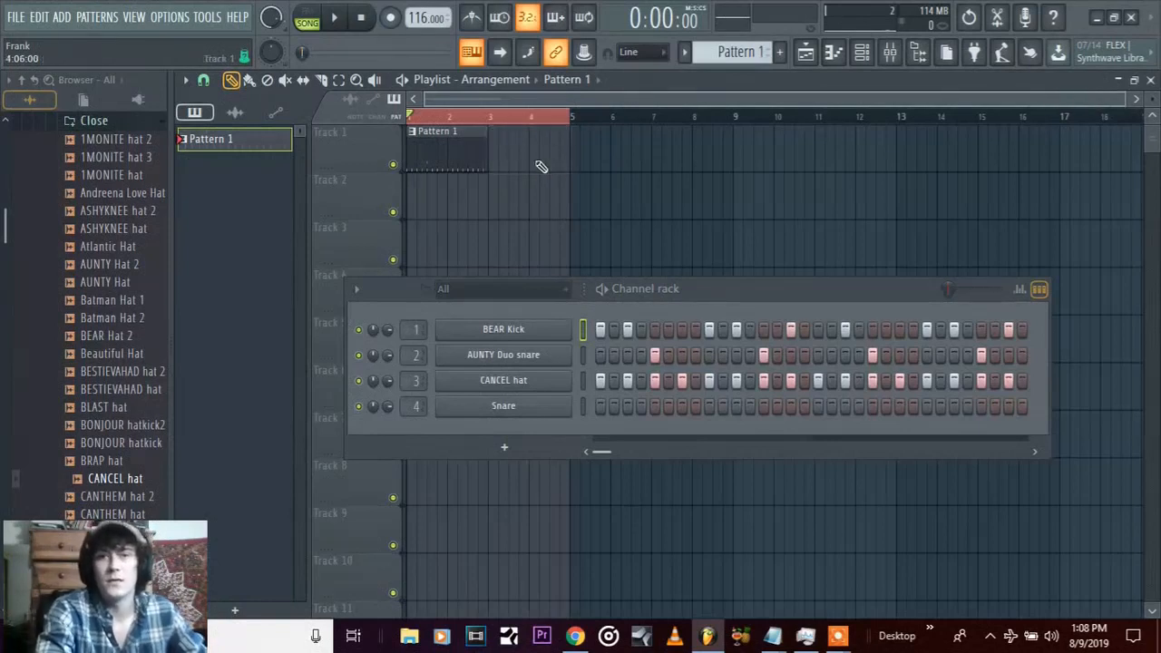
pyautogui.moveTo(733, 52); pyautogui.dragTo(733, 44)
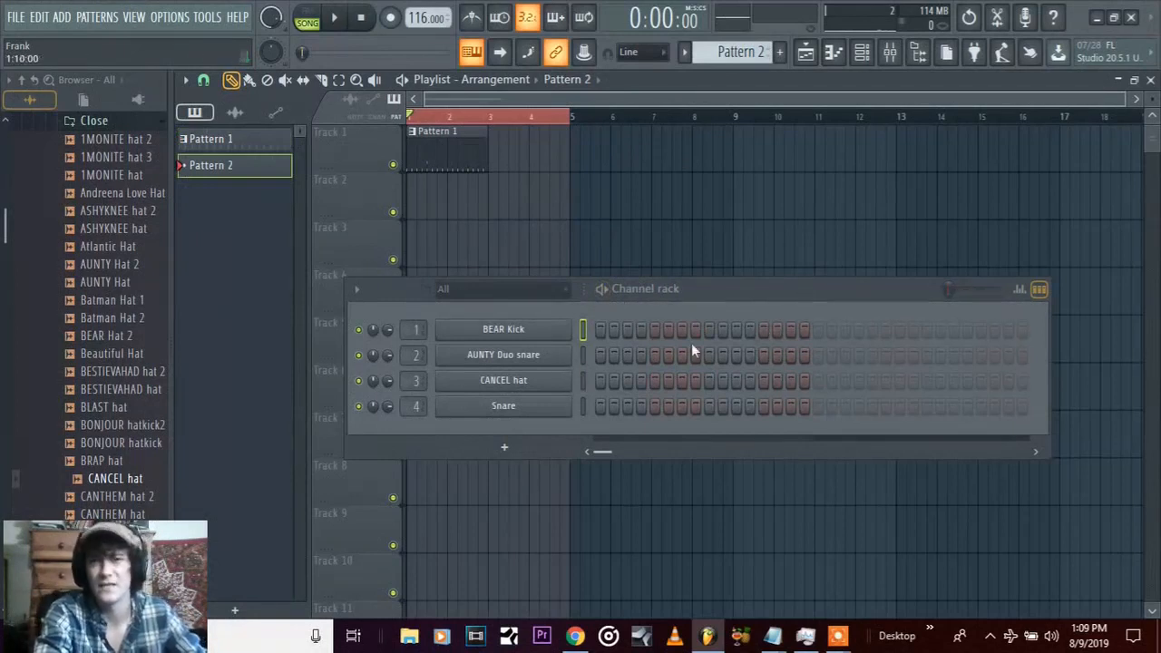
pyautogui.click(599, 332)
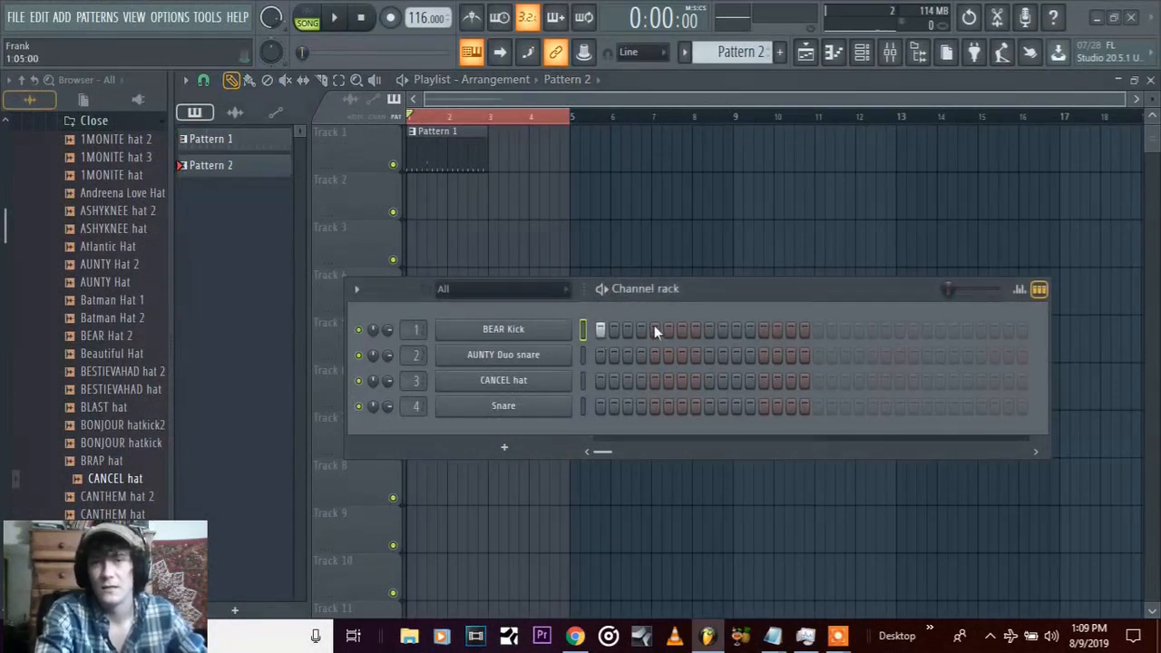
pyautogui.click(654, 328)
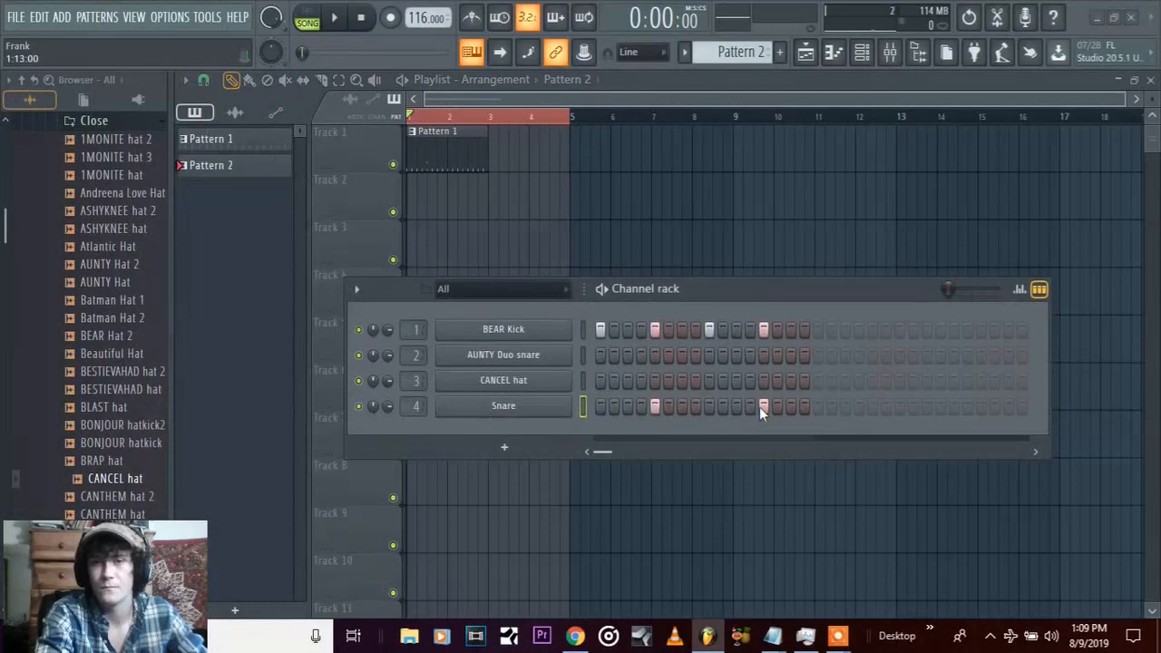
# Try to place a Pattern 2 clip after the Pattern 1 clip on Track 1, deleting each misplaced clip
pyautogui.click(419, 162)
pyautogui.click(501, 167)
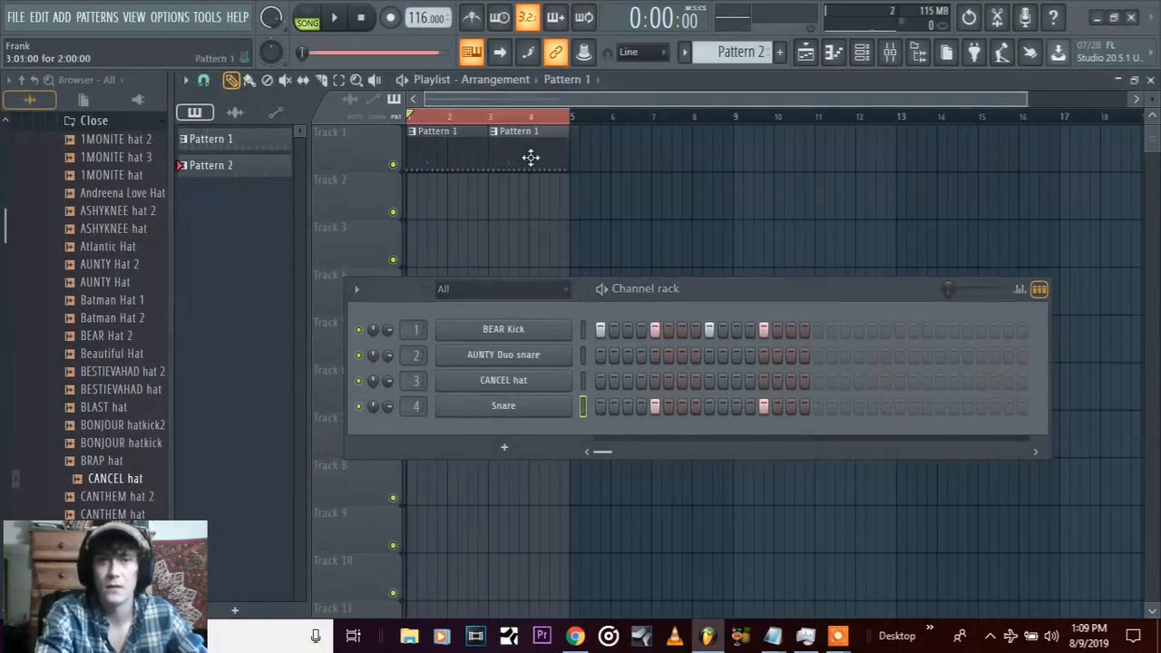
pyautogui.rightClick(531, 158)
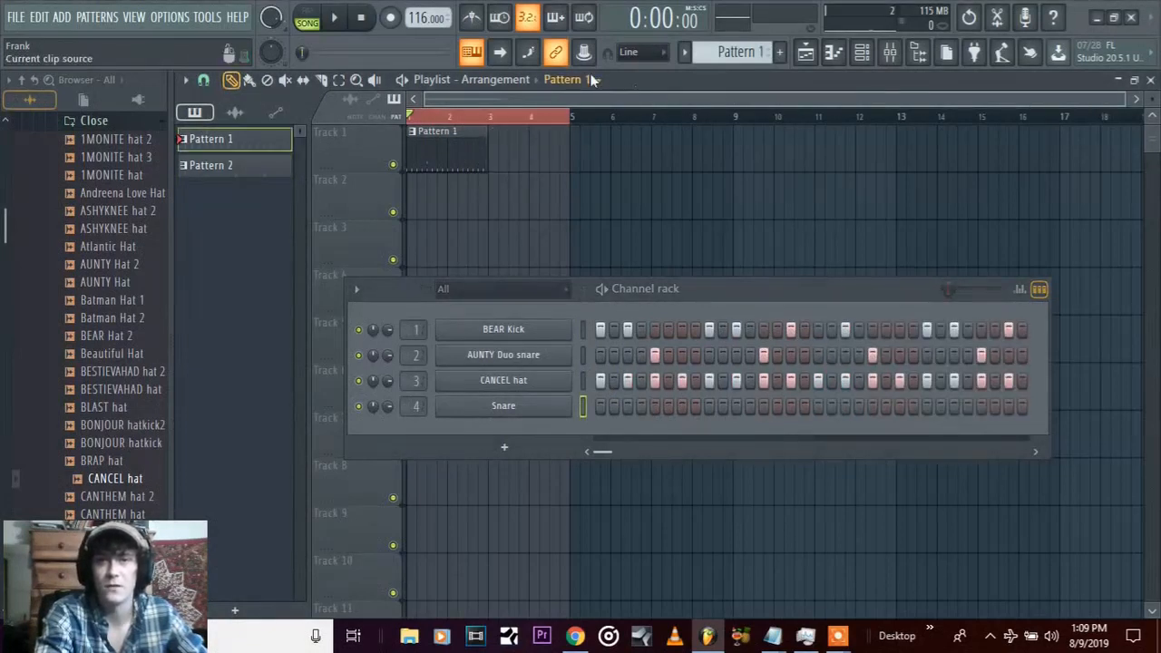
pyautogui.click(591, 80)
pyautogui.click(577, 128)
pyautogui.click(508, 156)
pyautogui.moveTo(536, 163); pyautogui.dragTo(529, 164)
pyautogui.rightClick(529, 164)
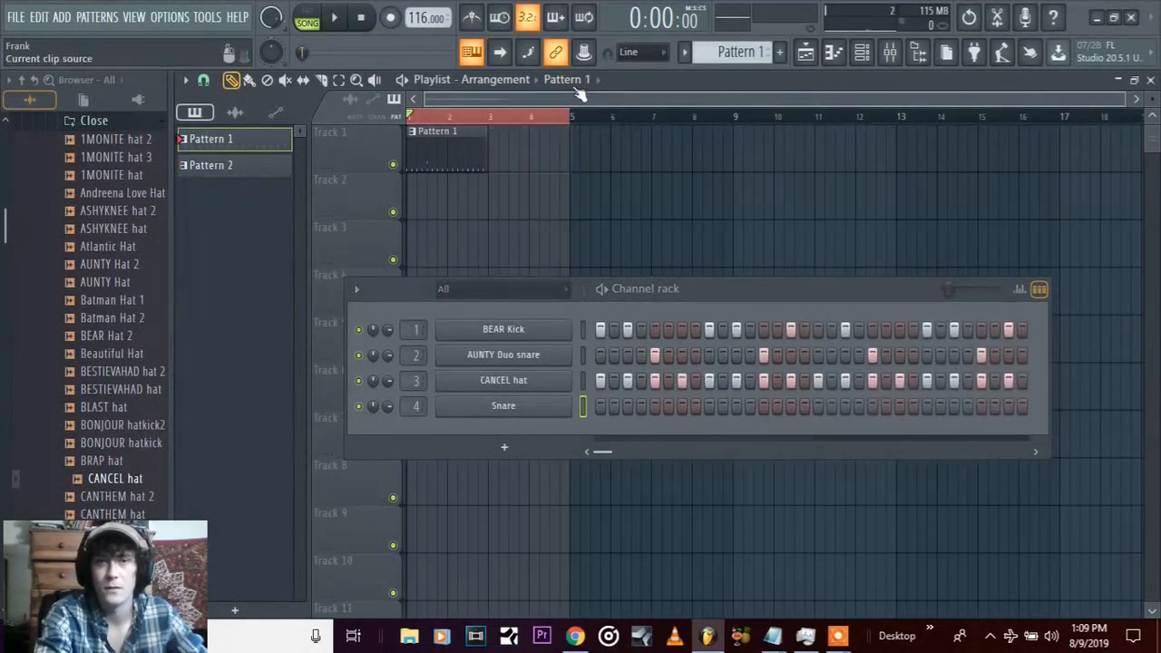
pyautogui.click(579, 80)
pyautogui.click(583, 128)
pyautogui.click(530, 152)
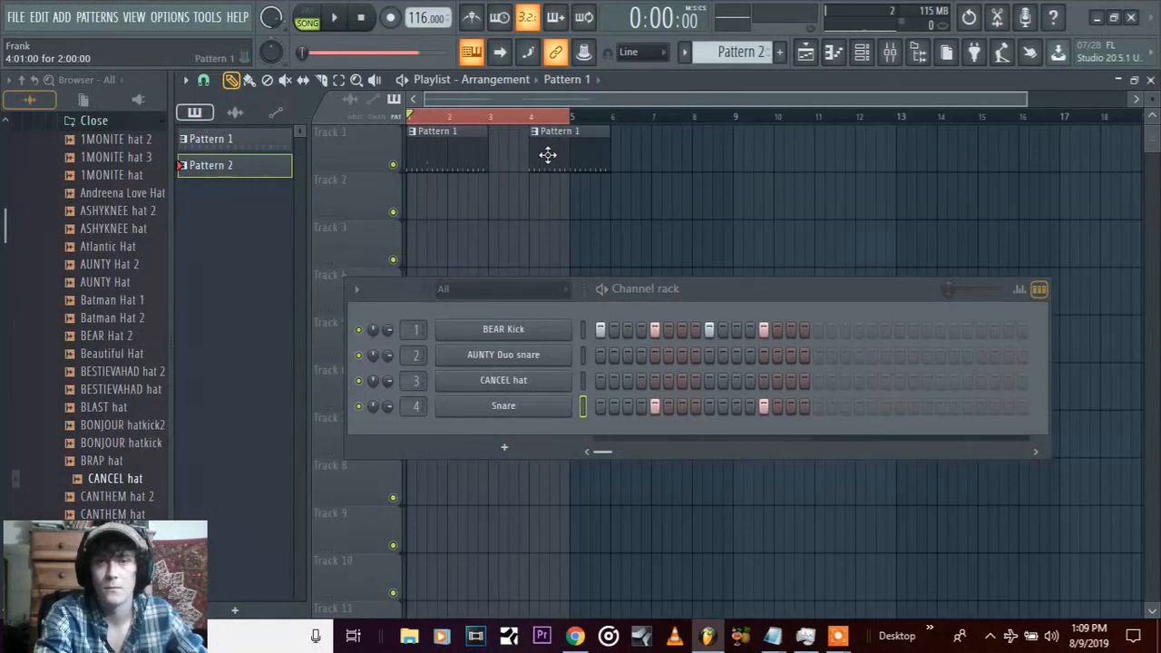
pyautogui.rightClick(550, 162)
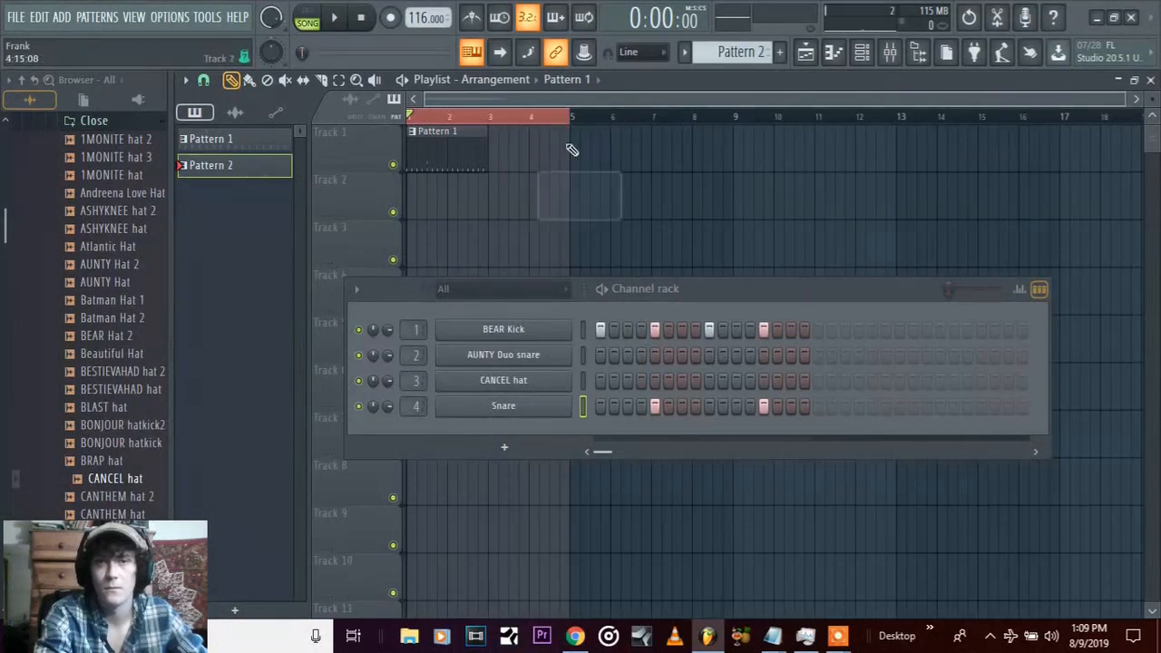
# Set Pattern 2 as the Playlist's clip source and place two of its clips at bars 1 and 2 of Track 2
pyautogui.click(573, 82)
pyautogui.click(576, 129)
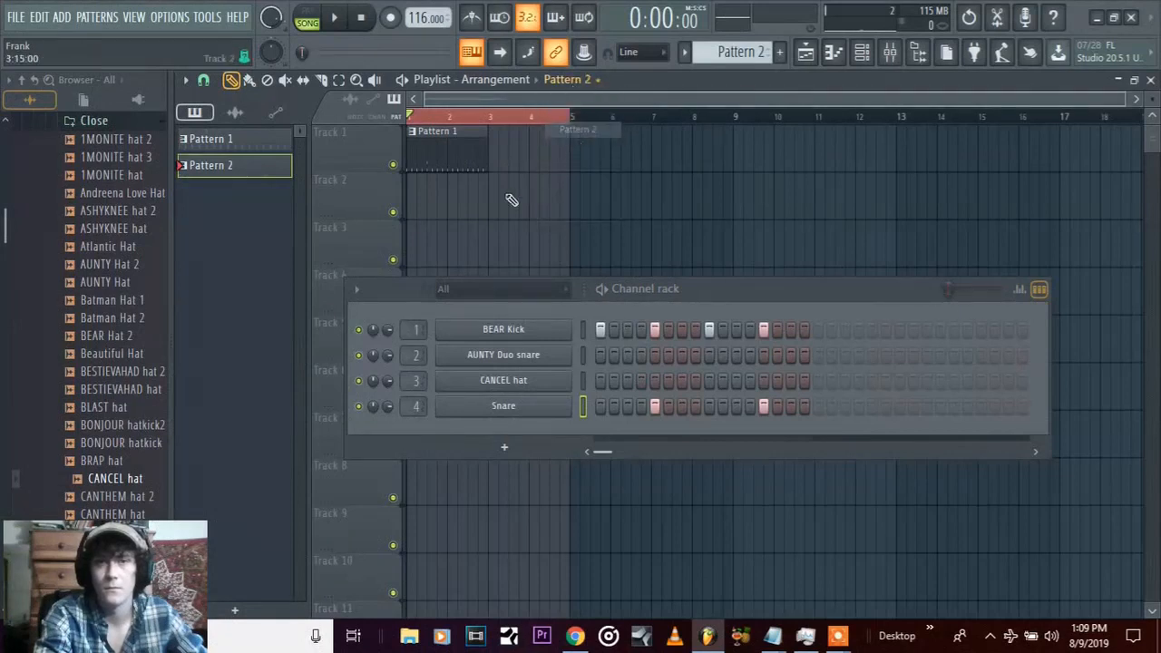
pyautogui.click(438, 204)
pyautogui.moveTo(454, 196); pyautogui.dragTo(422, 202)
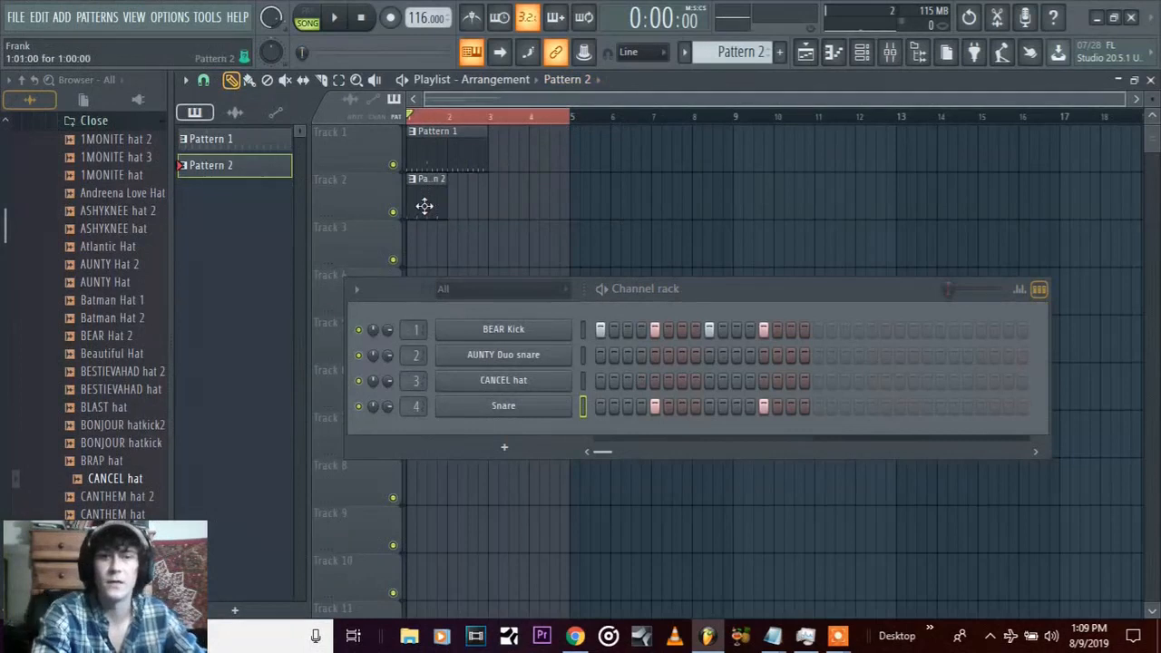
pyautogui.click(455, 201)
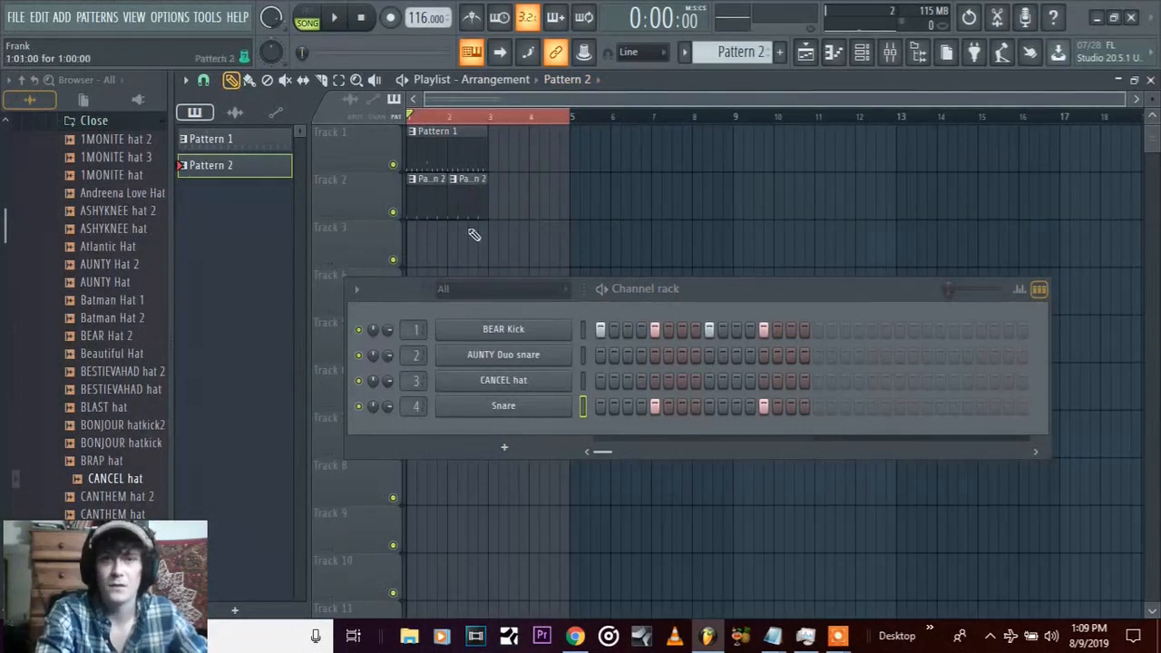
# Select both Pattern 2 clips and move them to bars 3 and 4 of Track 2, returning to the Draw tool
pyautogui.click(343, 87)
pyautogui.moveTo(532, 218)
pyautogui.mouseDown()
pyautogui.moveTo(406, 174)
pyautogui.moveTo(514, 199)
pyautogui.mouseUp()
pyautogui.click(232, 81)
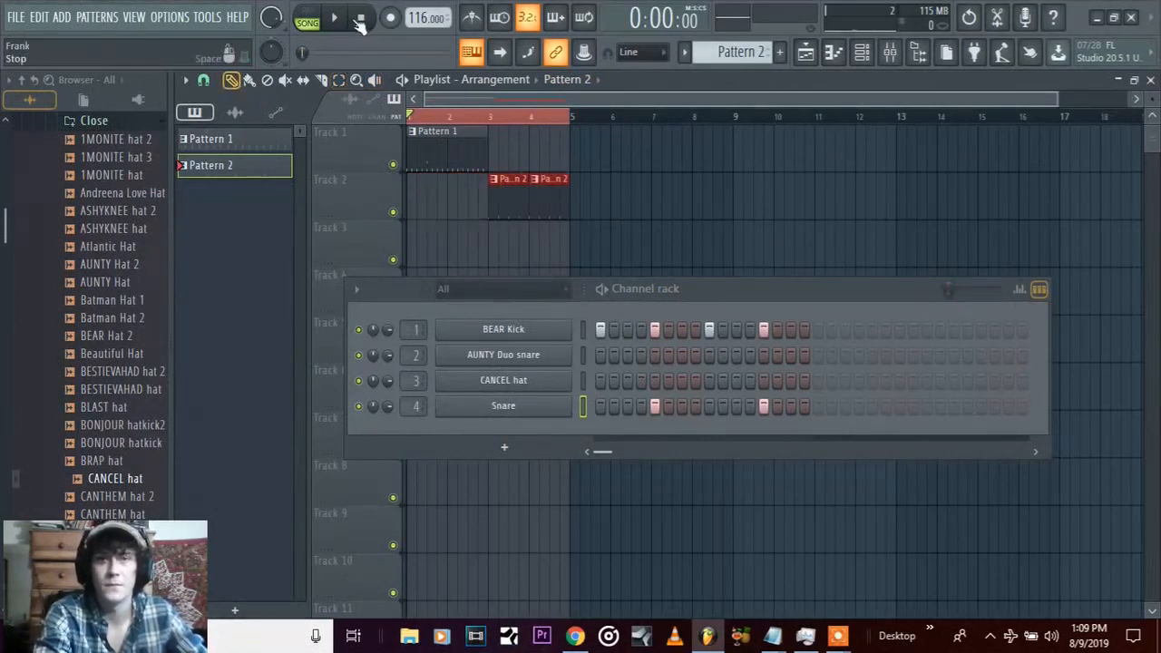
# During song playback, replace Pattern 2's Snare hits on steps 5 and 13 with AUNTY Duo snare hits
pyautogui.click(336, 18)
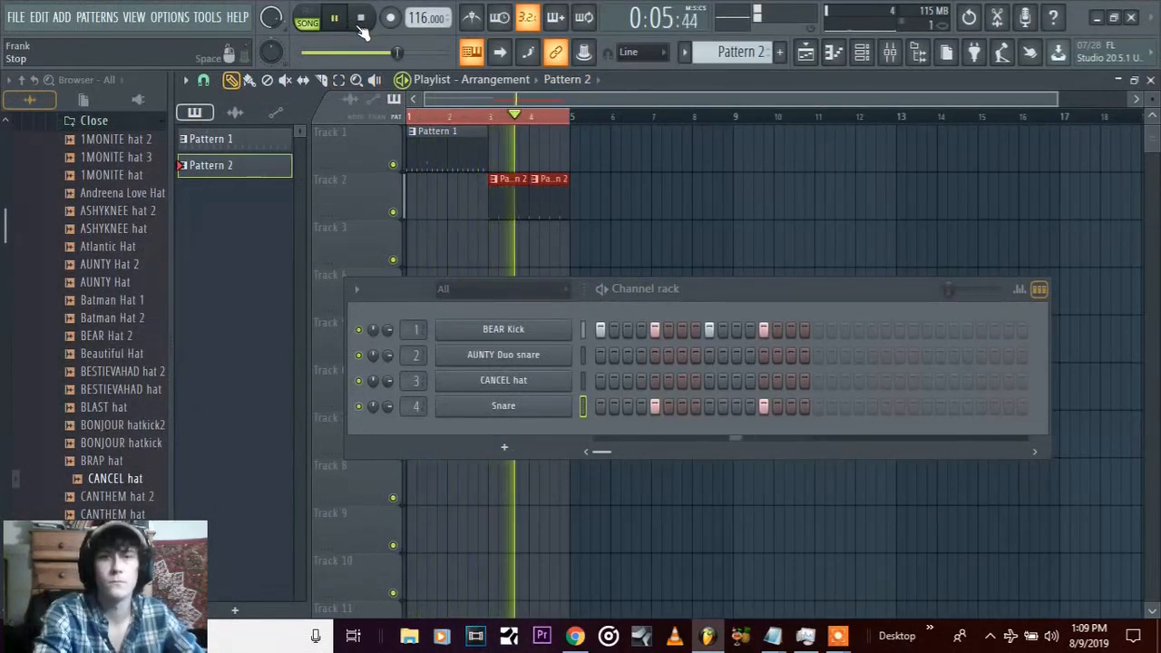
pyautogui.click(762, 354)
pyautogui.rightClick(764, 406)
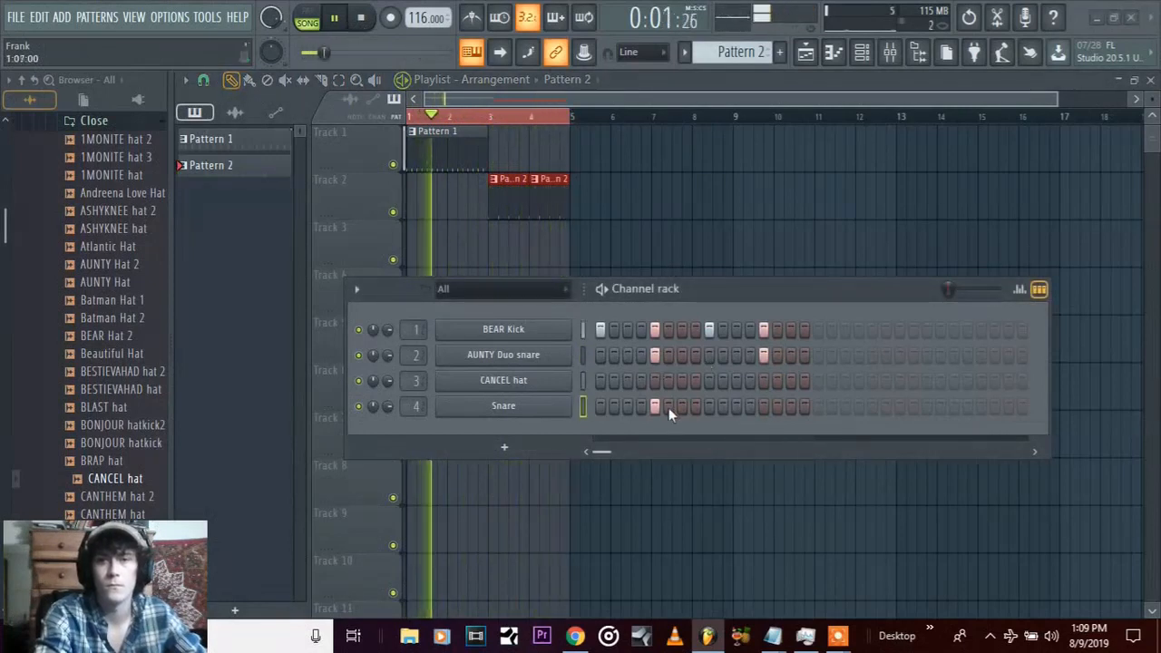
pyautogui.rightClick(655, 405)
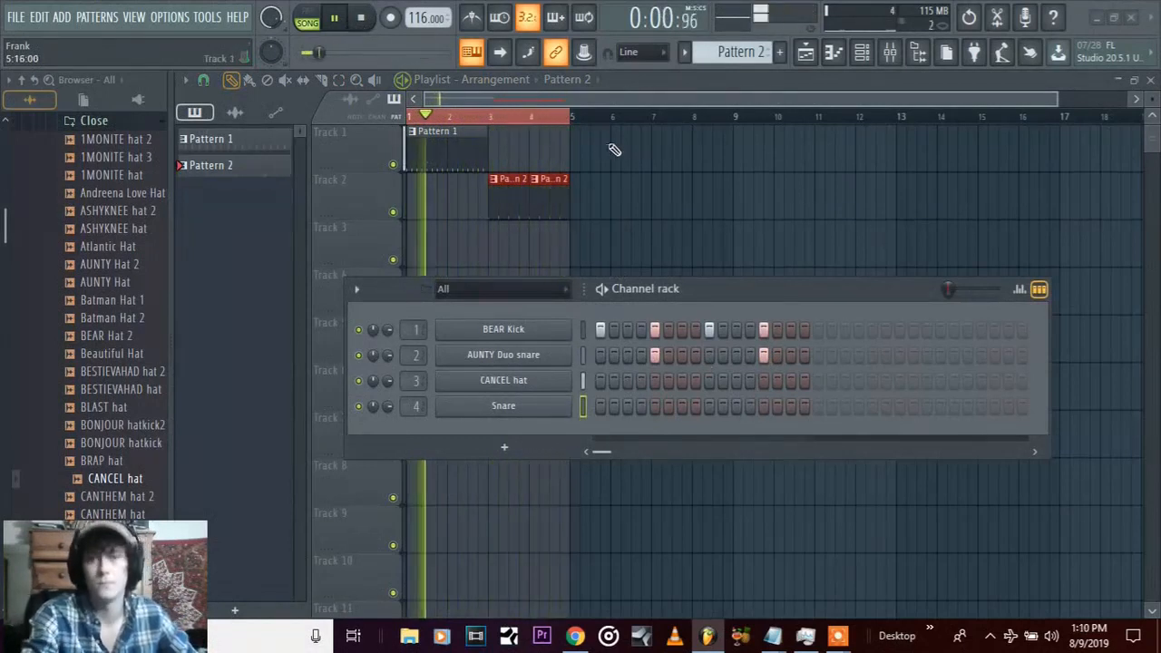
# Stop playback and split Pattern 1 by channel into separate patterns
pyautogui.click(360, 22)
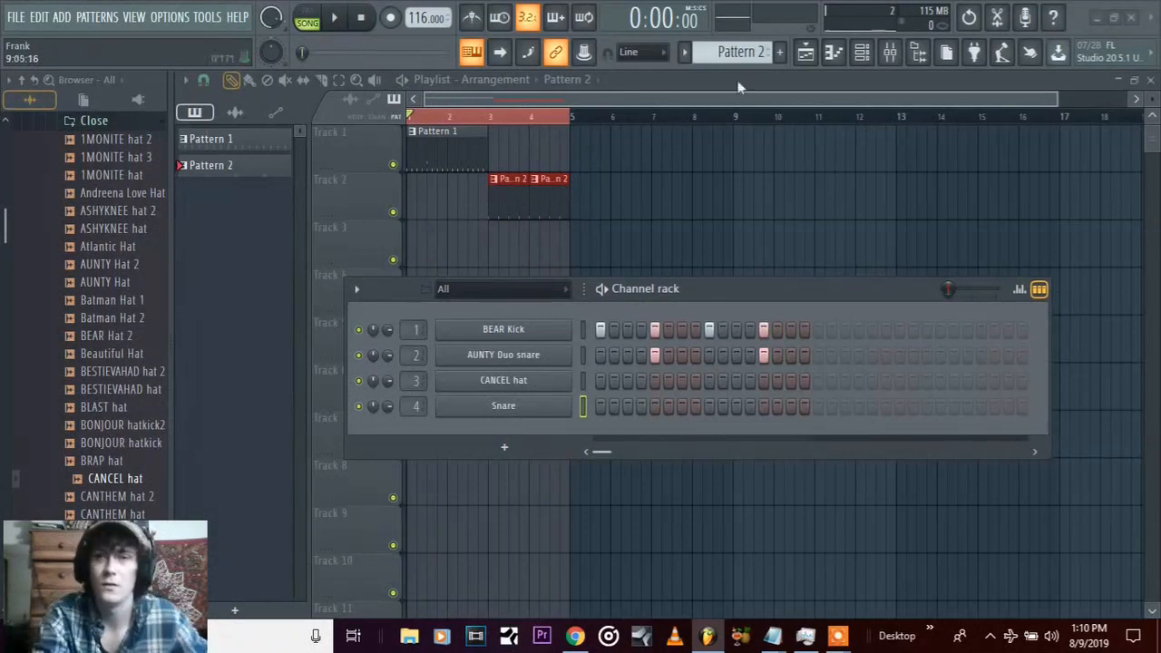
pyautogui.moveTo(722, 54); pyautogui.dragTo(726, 82)
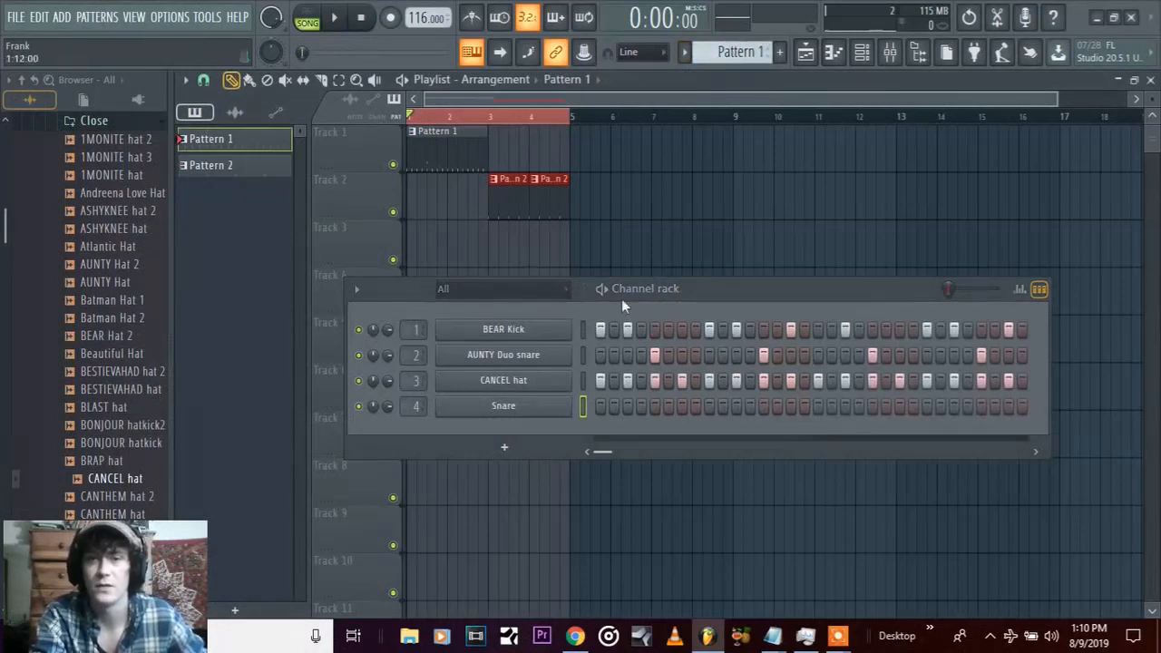
pyautogui.moveTo(745, 287); pyautogui.dragTo(718, 348)
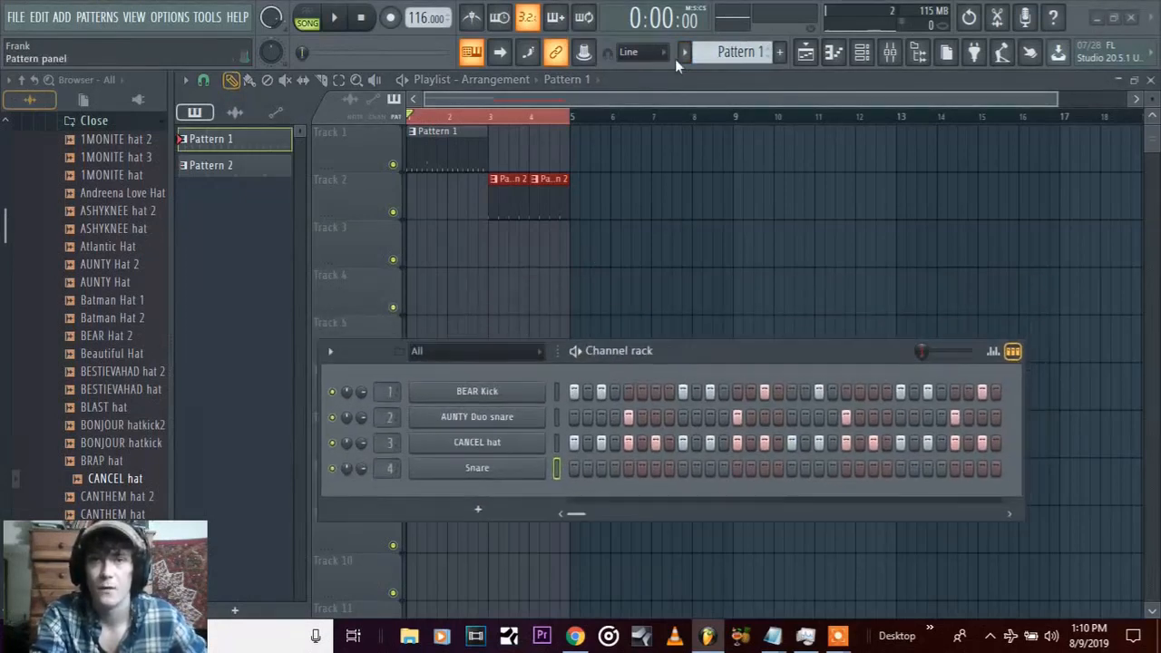
pyautogui.click(687, 55)
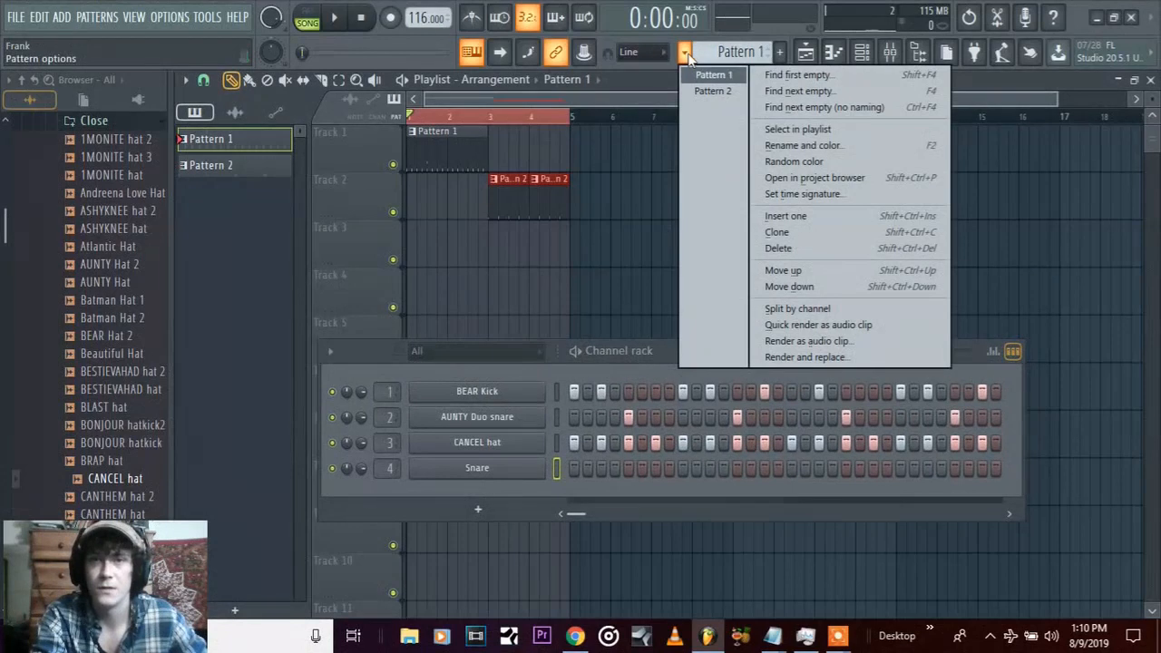
pyautogui.click(878, 310)
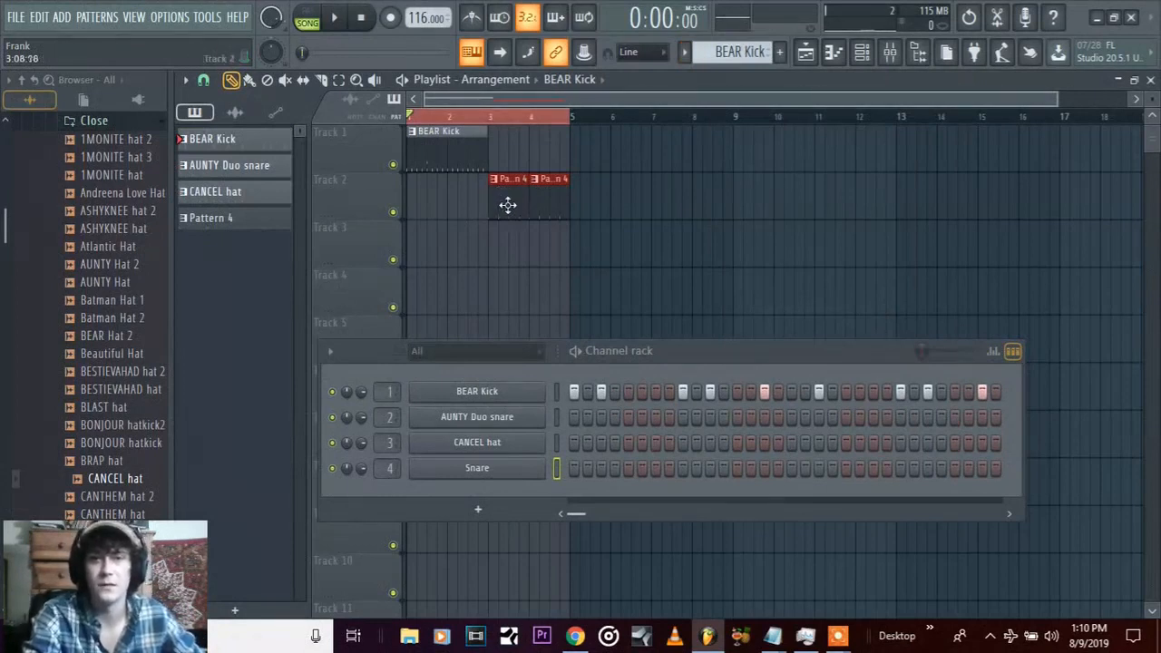
pyautogui.moveTo(505, 241); pyautogui.dragTo(505, 198)
pyautogui.click(509, 264)
pyautogui.rightClick(535, 262)
pyautogui.click(503, 206)
pyautogui.moveTo(503, 204); pyautogui.dragTo(545, 249)
pyautogui.moveTo(548, 206); pyautogui.dragTo(548, 201)
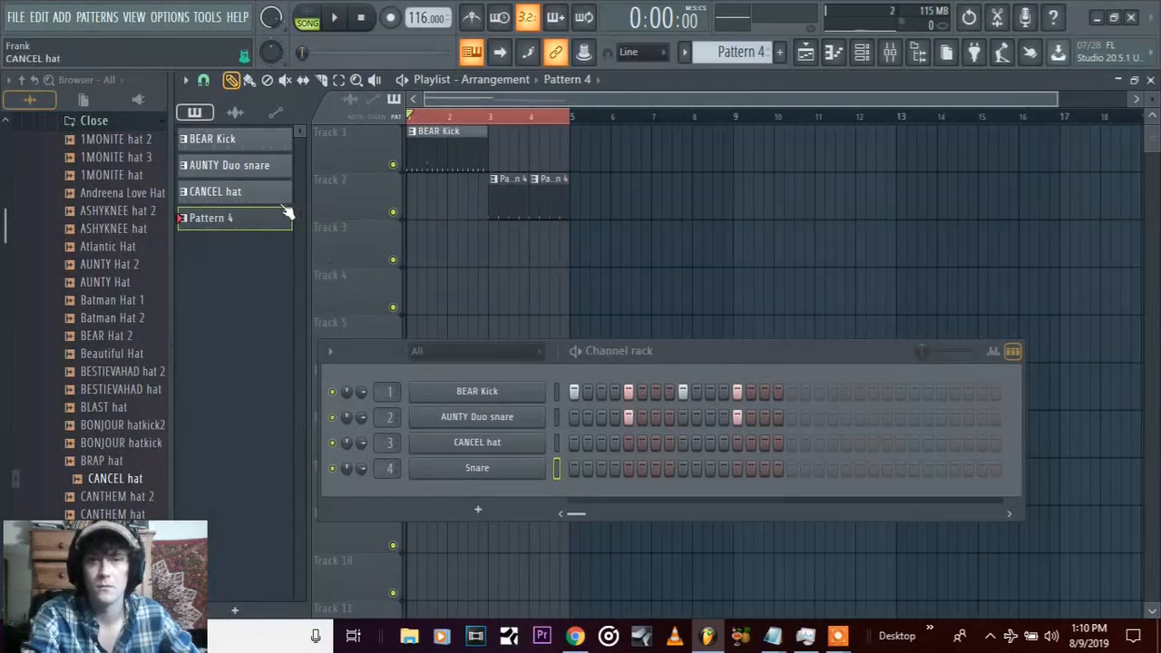
# Place a CANCEL hat clip at bar 1 and an AUNTY Duo snare clip at bar 3 of Track 3
pyautogui.click(261, 194)
pyautogui.moveTo(443, 258)
pyautogui.mouseDown()
pyautogui.moveTo(488, 259)
pyautogui.moveTo(445, 237)
pyautogui.mouseUp()
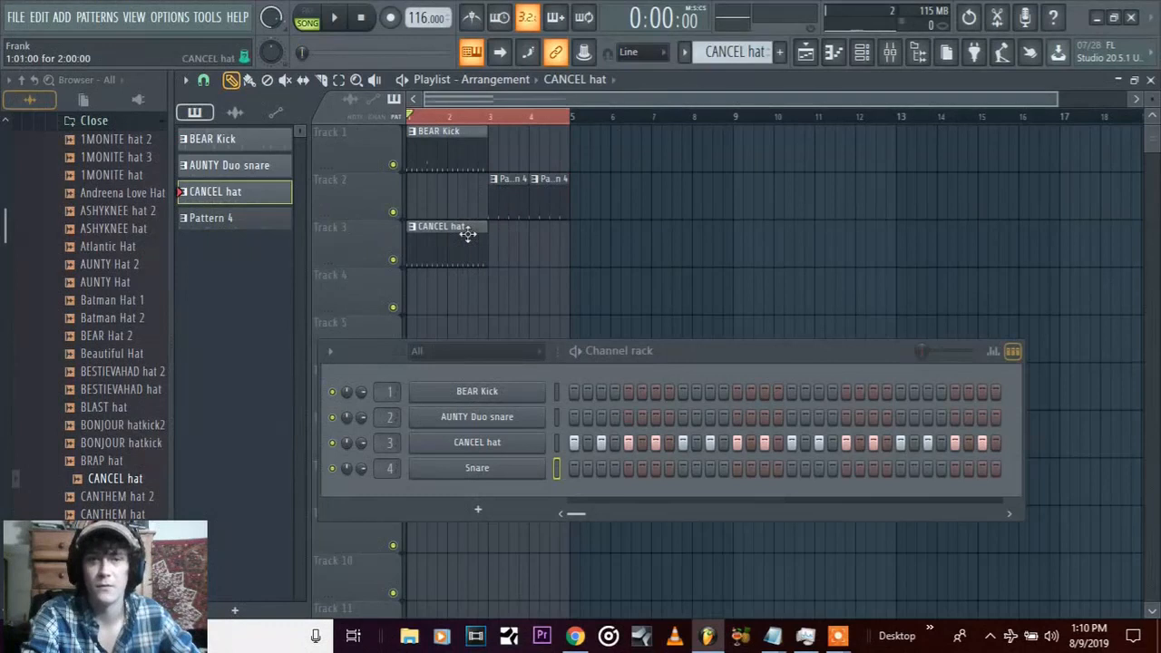
pyautogui.click(255, 224)
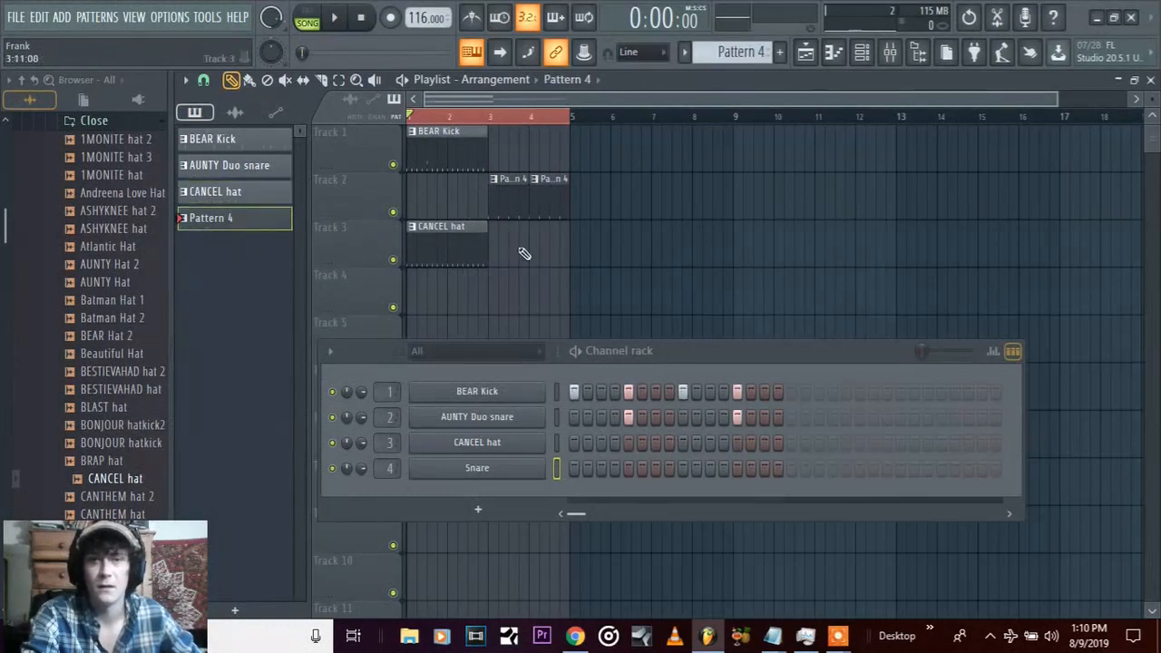
pyautogui.click(251, 172)
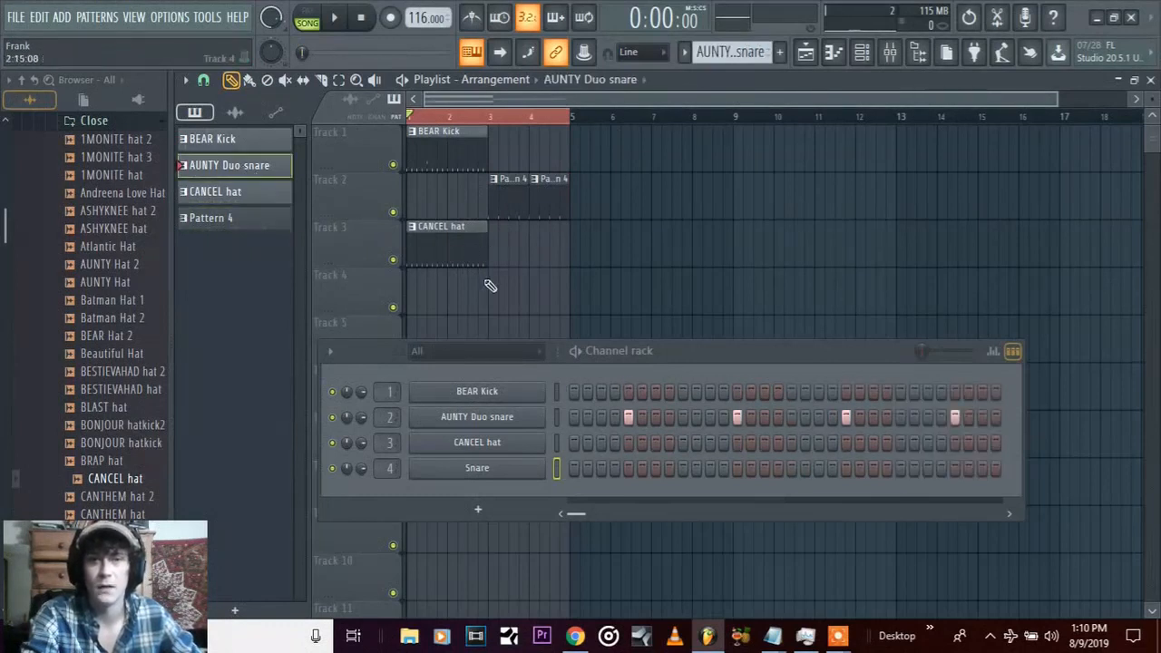
pyautogui.click(509, 260)
pyautogui.moveTo(541, 260); pyautogui.dragTo(532, 259)
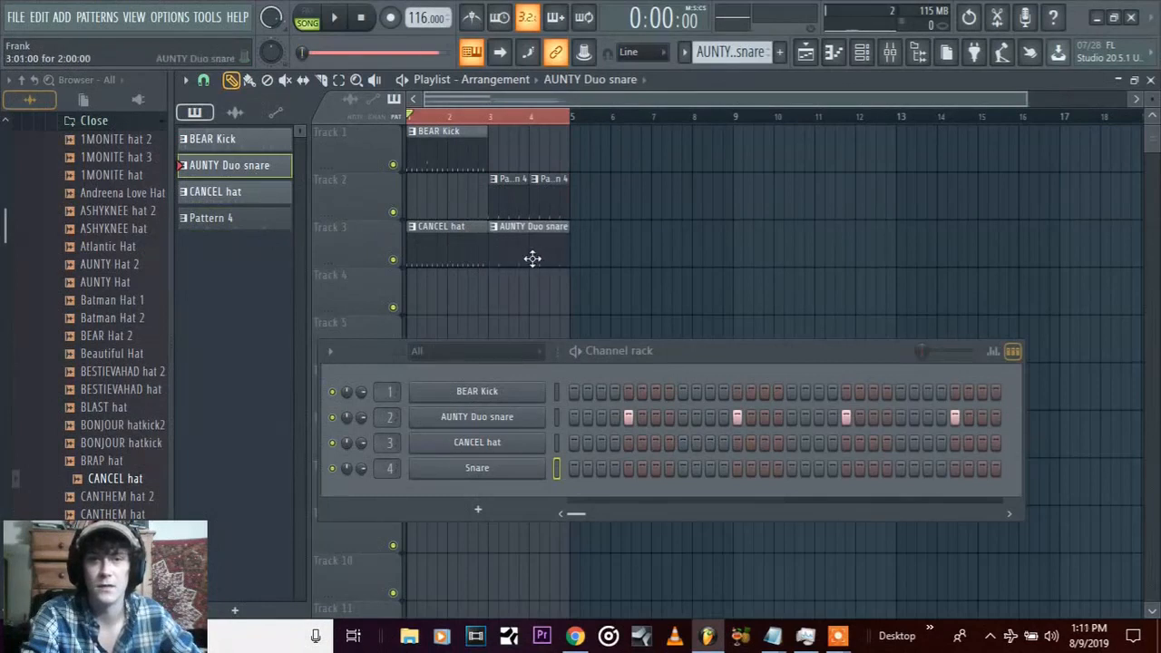
# Delete both Pattern 4 clips from Track 2 and move the CANCEL hat clip to bar 3 of that track
pyautogui.rightClick(536, 203)
pyautogui.rightClick(501, 211)
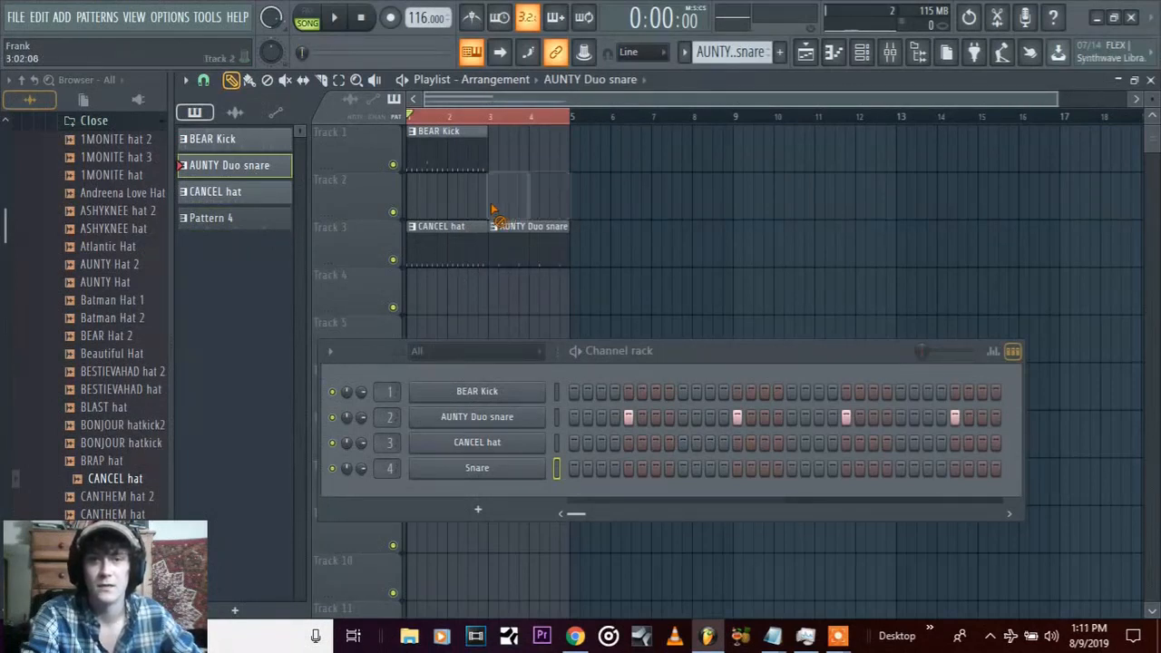
pyautogui.moveTo(464, 236); pyautogui.dragTo(549, 181)
# During song playback, place a BEAR Kick clip at bar 3 of Track 4, and stop playback
pyautogui.click(334, 17)
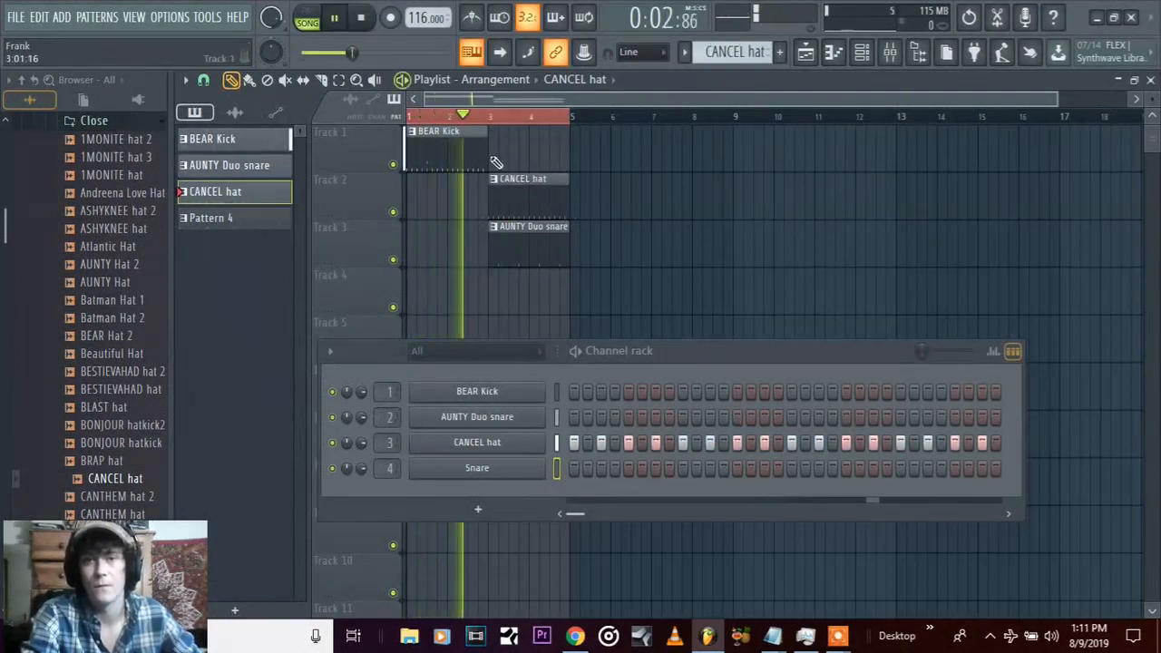
pyautogui.click(213, 139)
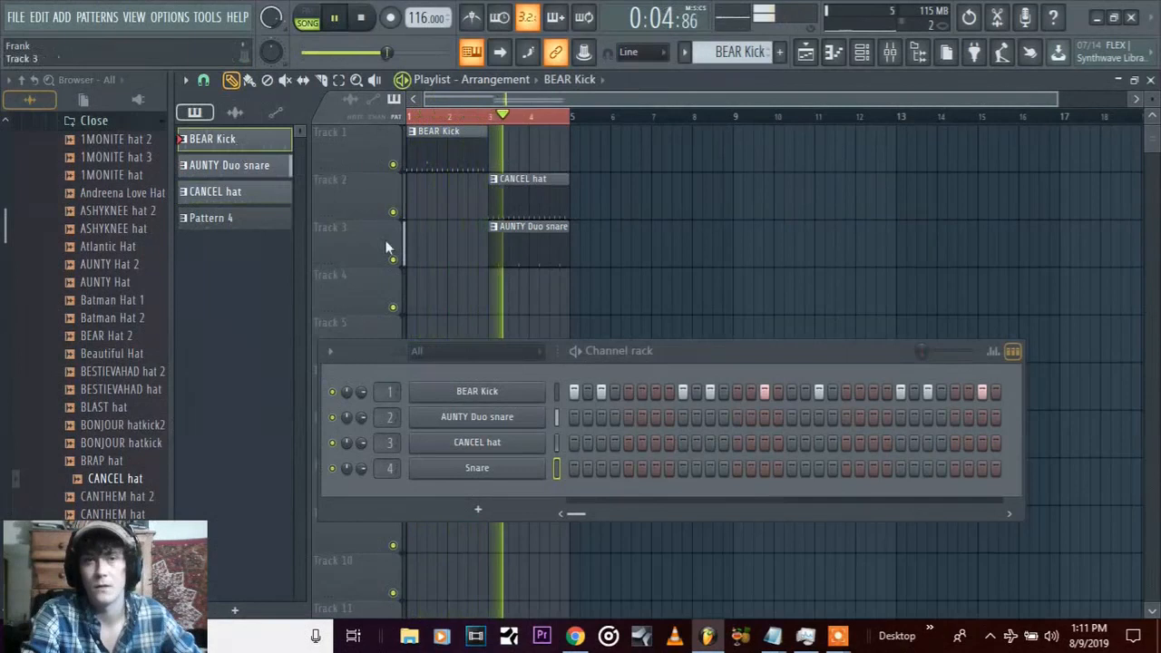
pyautogui.click(508, 276)
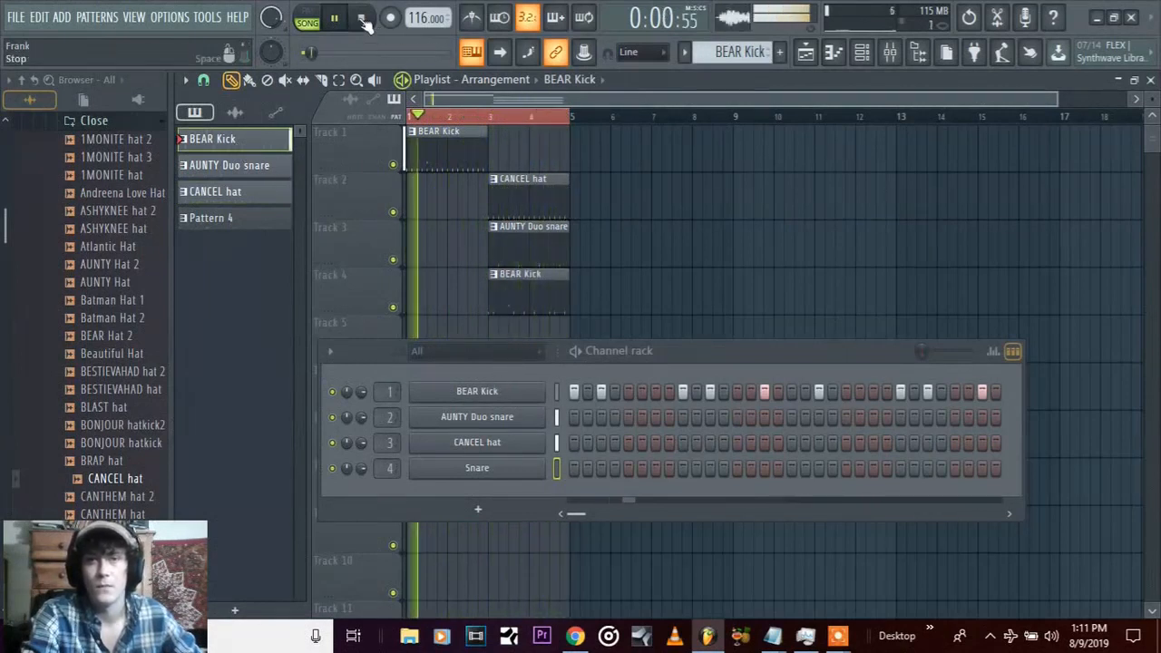
pyautogui.press('space')
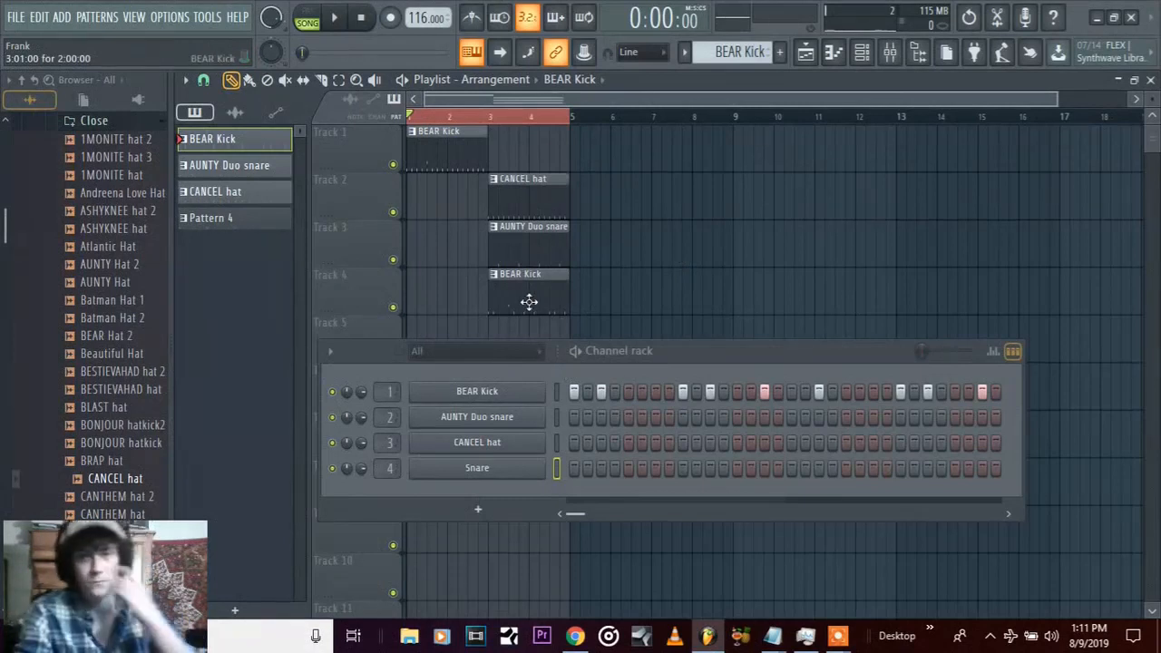
# Load Fruity Parametric EQ 2 into slot 1 of the BEAR Kick's mixer track, Insert 1
pyautogui.click(388, 392)
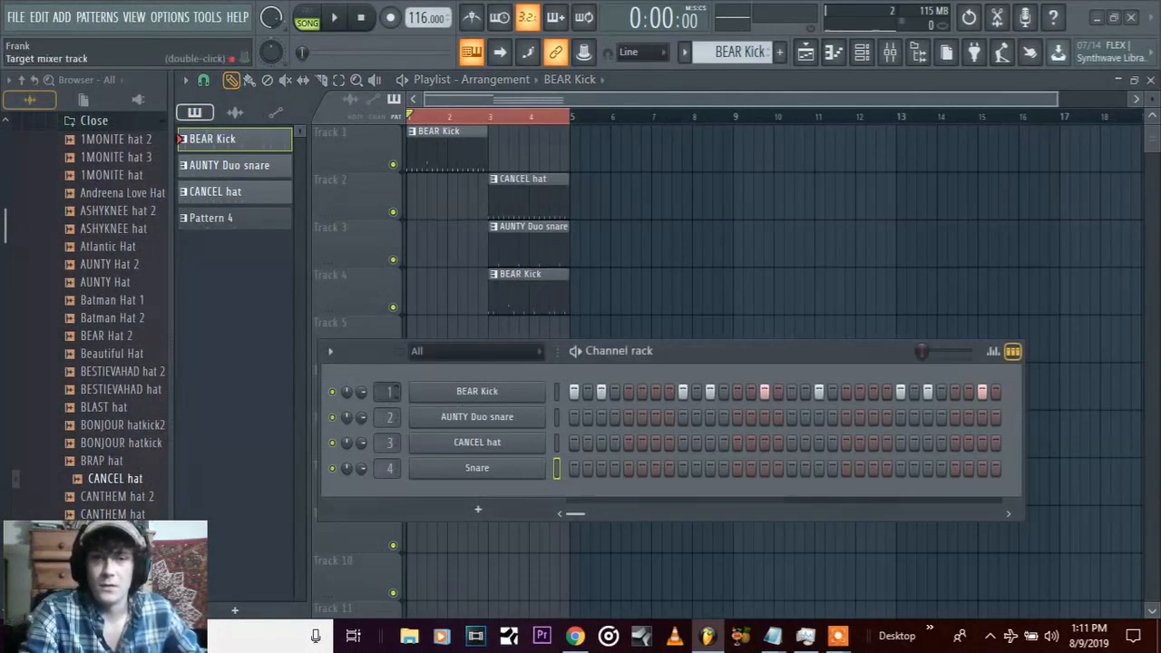
pyautogui.click(890, 51)
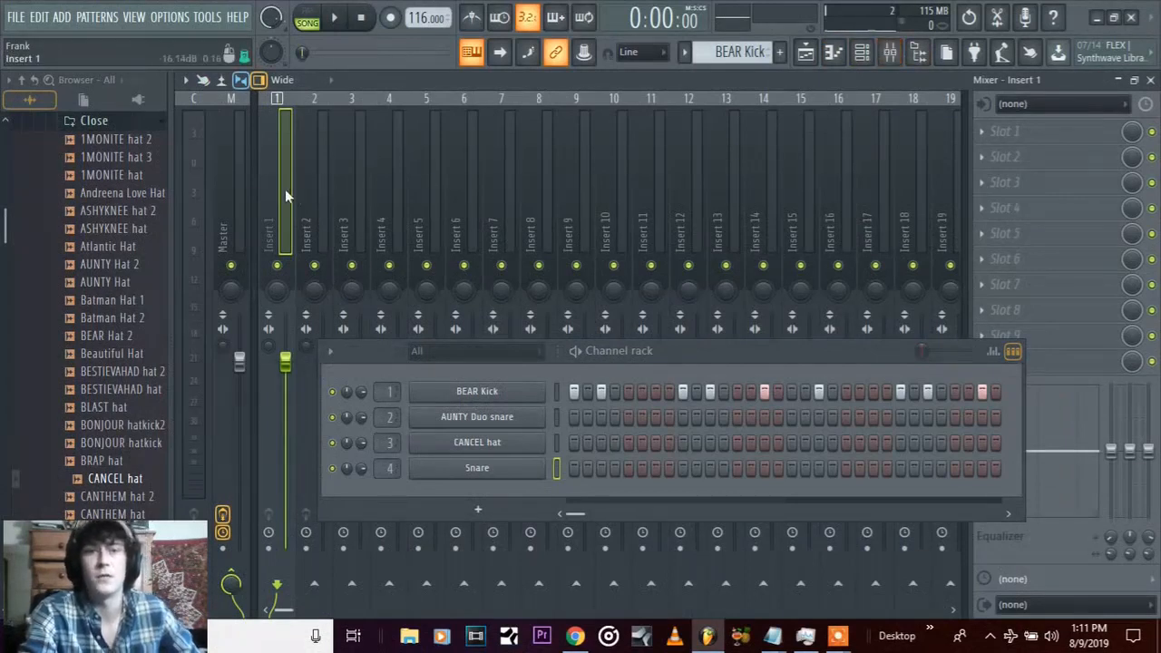
pyautogui.click(987, 129)
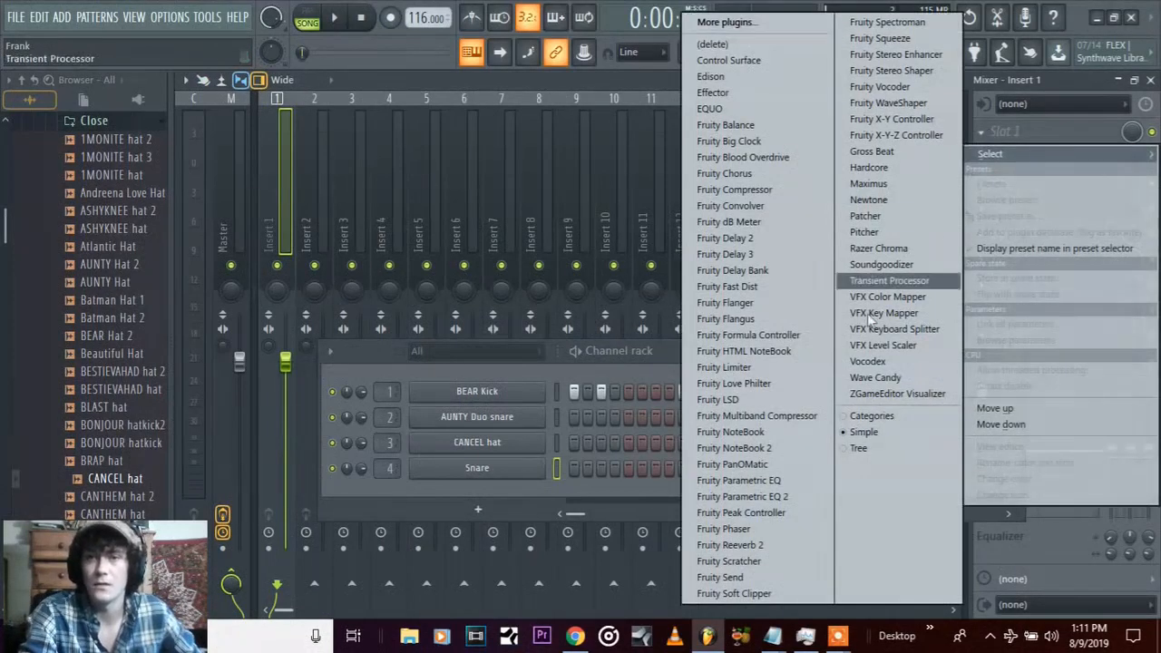
pyautogui.click(1060, 93)
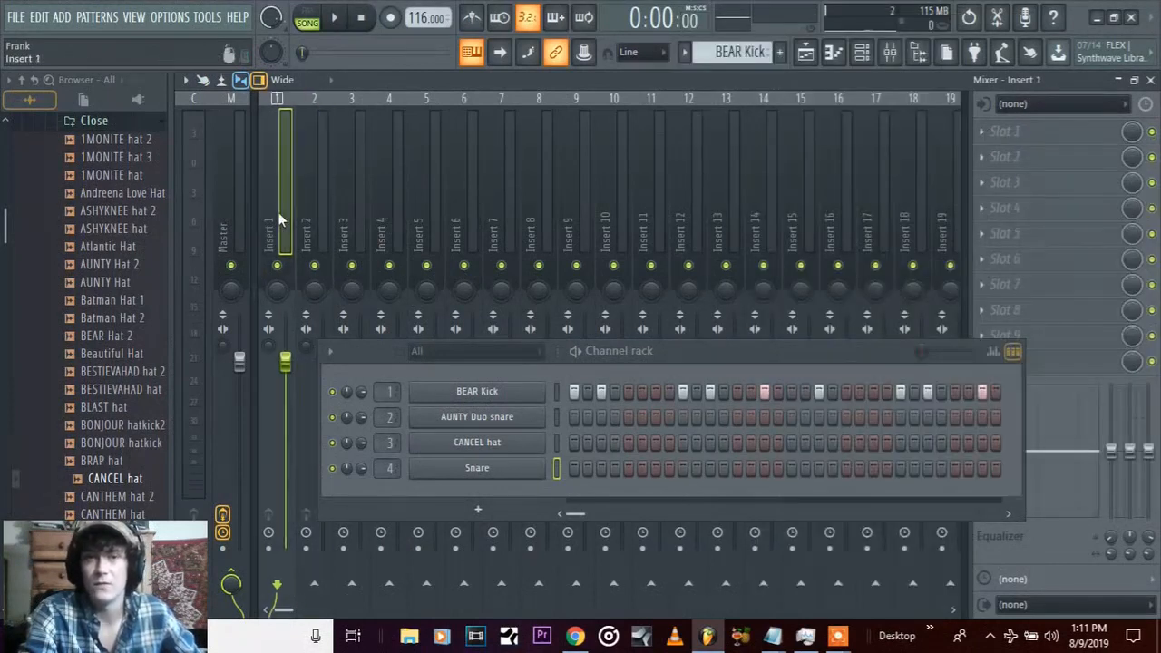
pyautogui.click(995, 131)
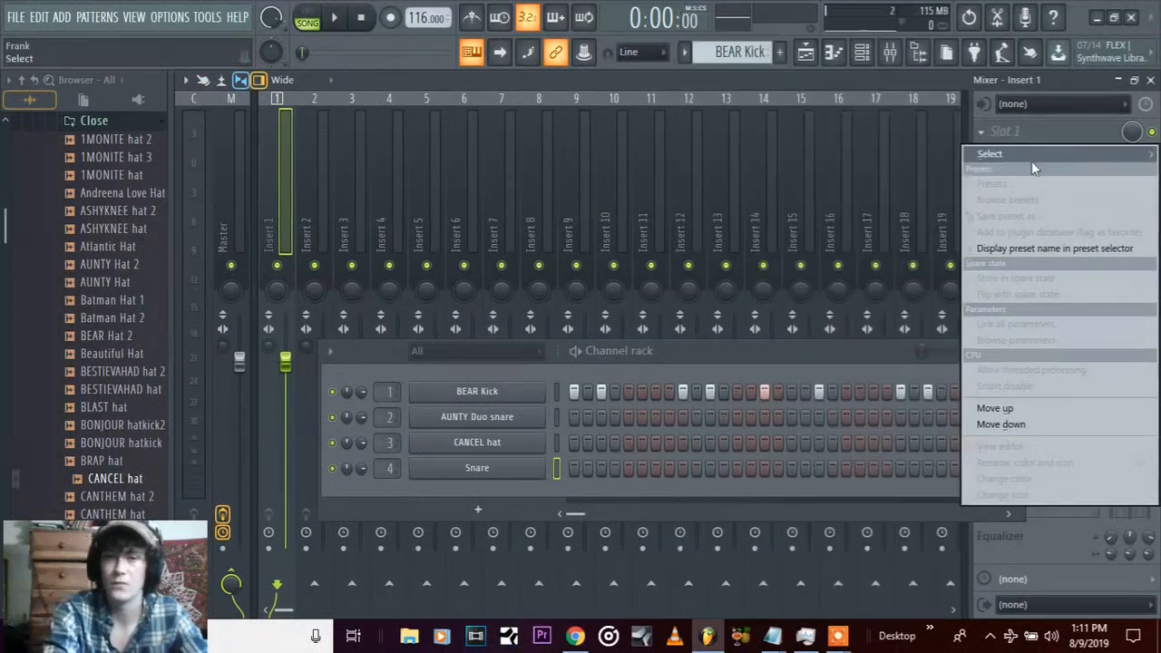
pyautogui.moveTo(1023, 168)
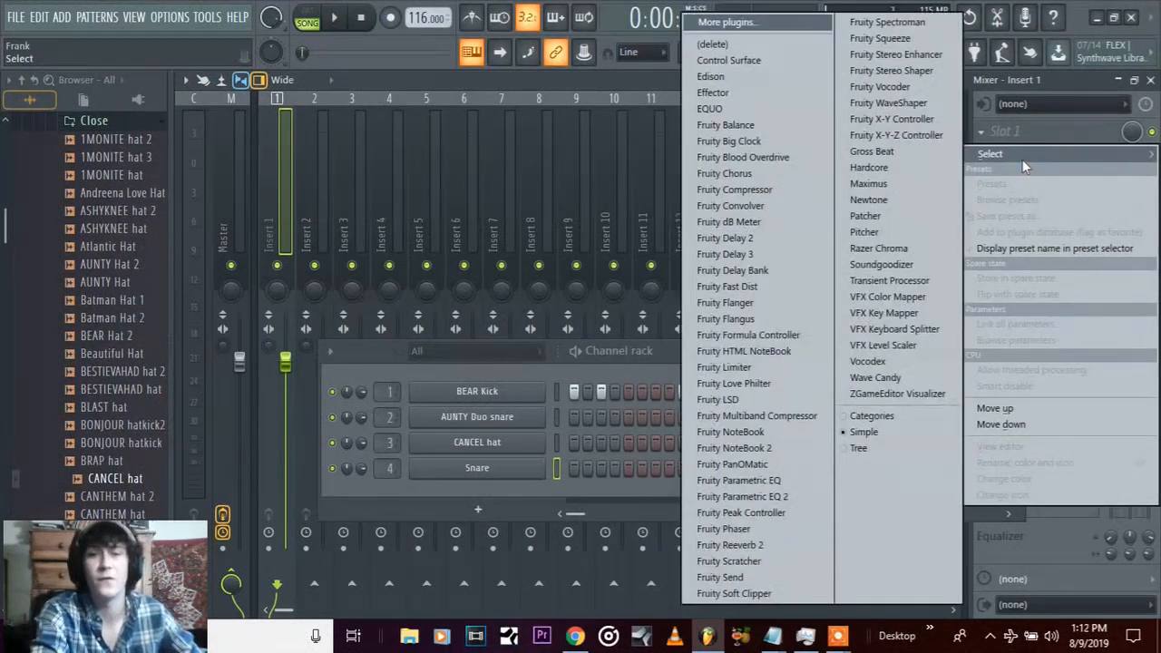
pyautogui.click(754, 497)
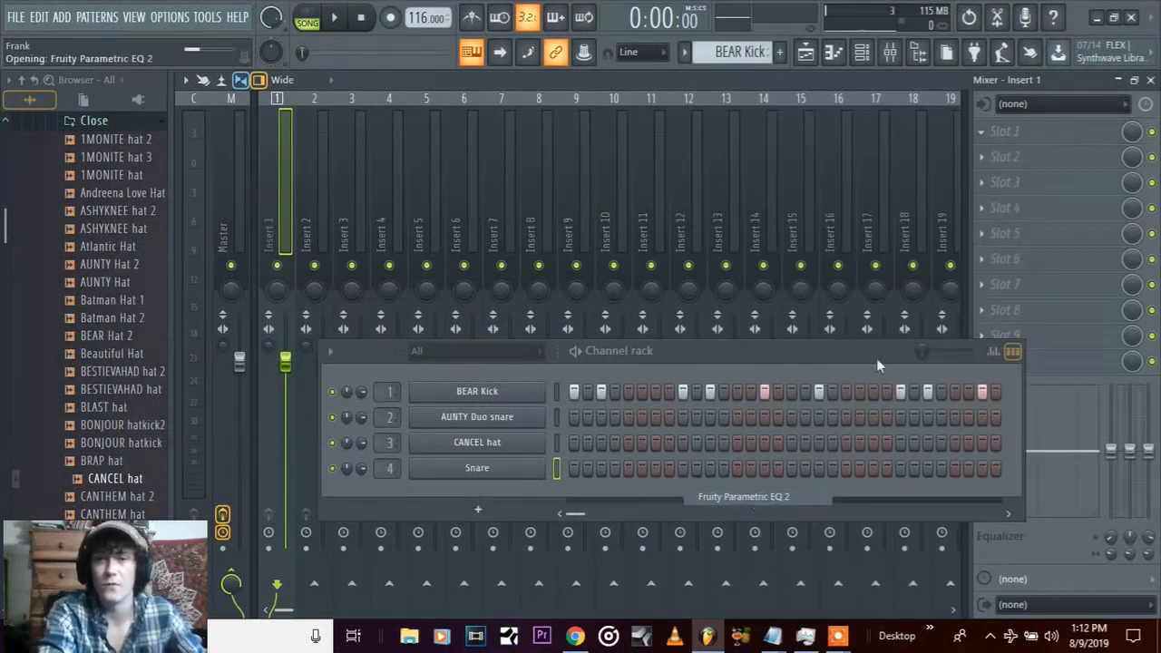
# Boost the kick EQ's band 2 and, during playback, lower high-shelf band 7 to -18.0 dB at 3792 Hz, closing the EQ and stopping playback
pyautogui.moveTo(364, 264); pyautogui.dragTo(340, 247)
pyautogui.press('space')
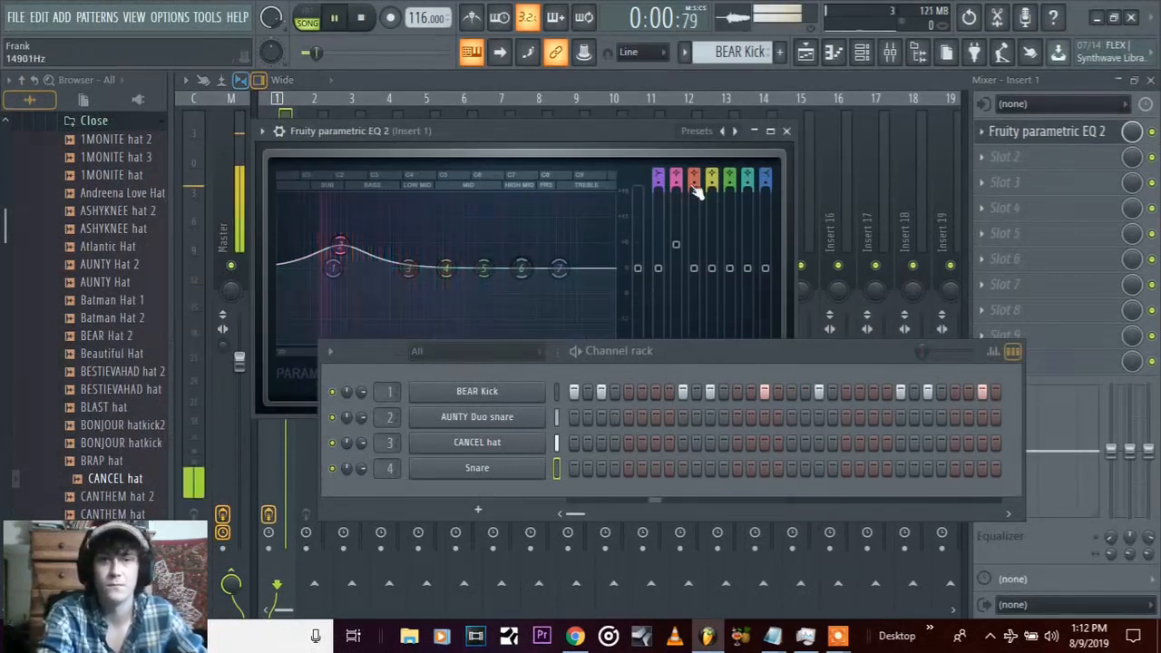
pyautogui.moveTo(559, 268); pyautogui.dragTo(536, 338)
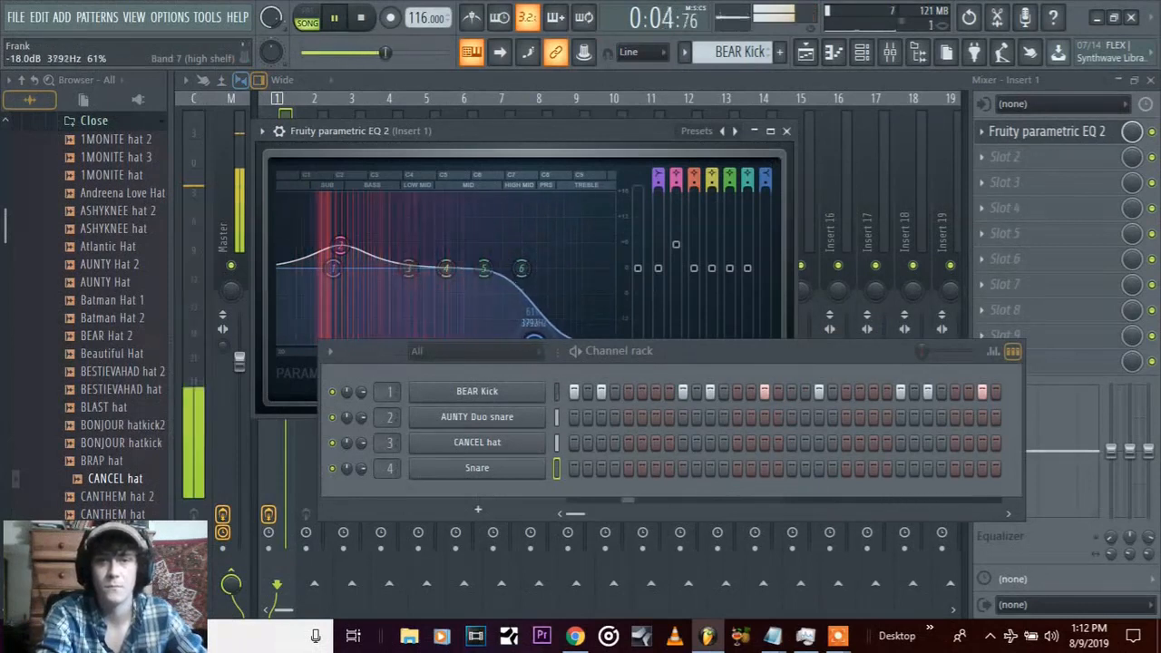
pyautogui.click(787, 130)
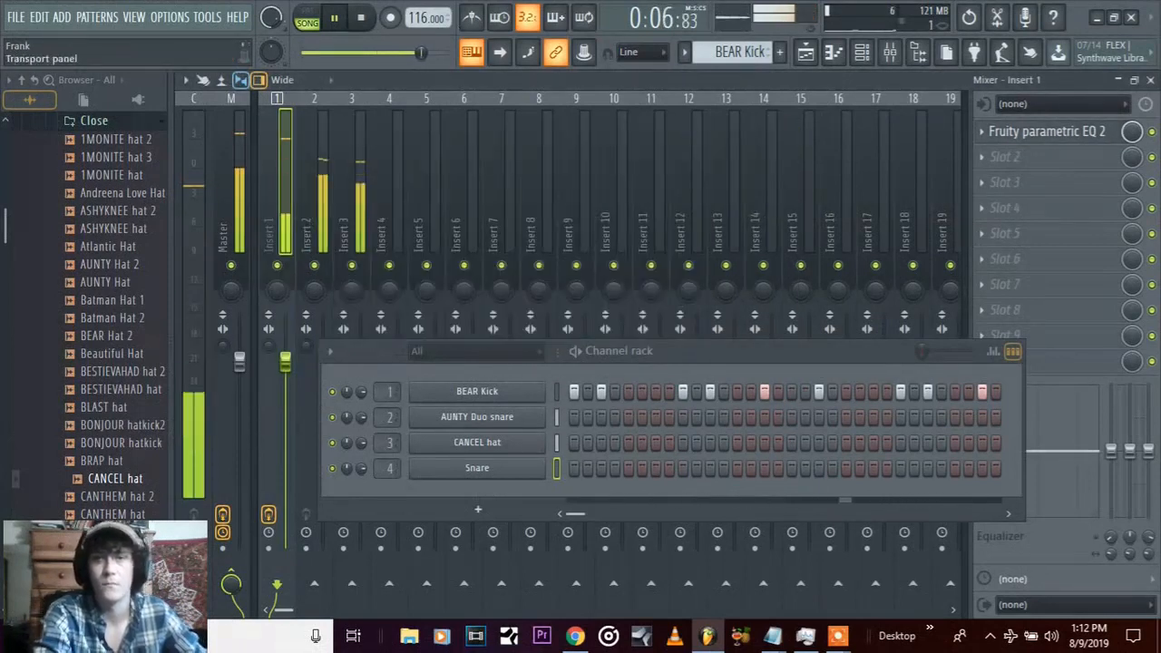
pyautogui.click(362, 19)
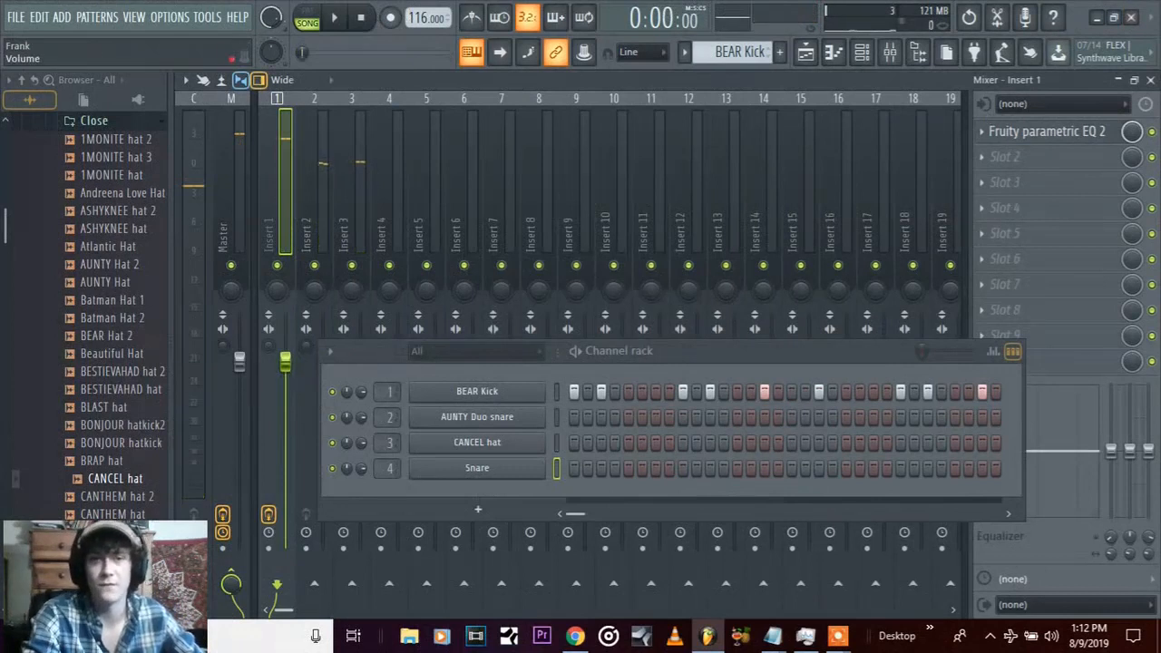
# Try the BEAR Kick channel's volume and panning controls, and return to the Playlist with the Channel rack moved lower
pyautogui.moveTo(361, 392); pyautogui.dragTo(361, 419)
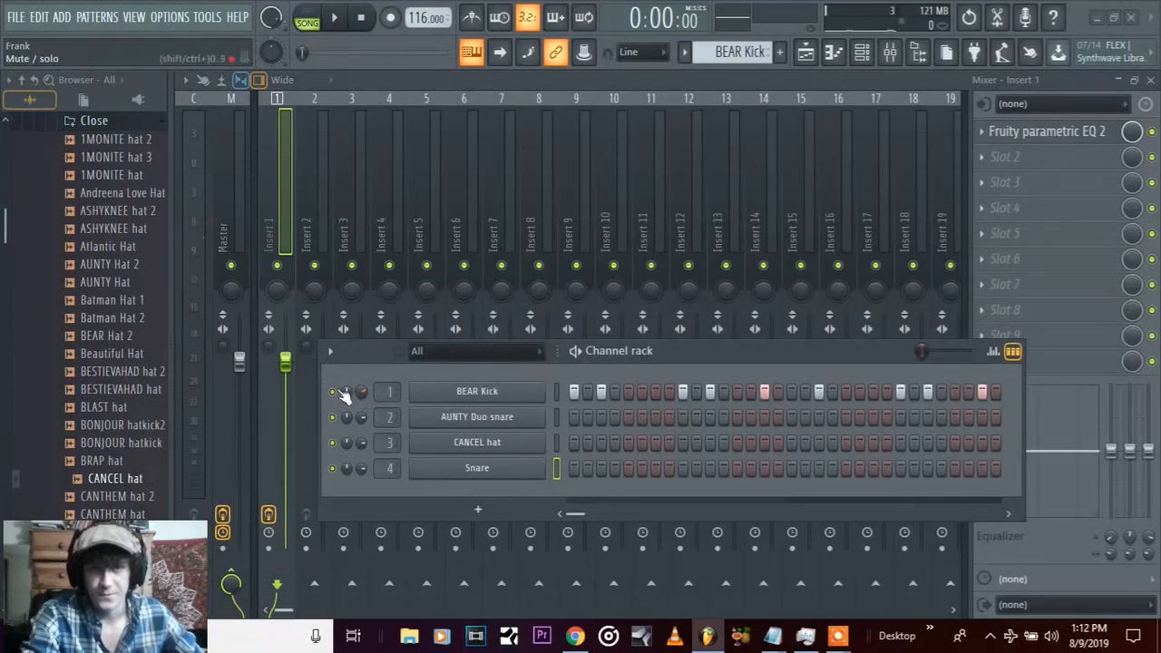
pyautogui.moveTo(345, 392); pyautogui.dragTo(345, 403)
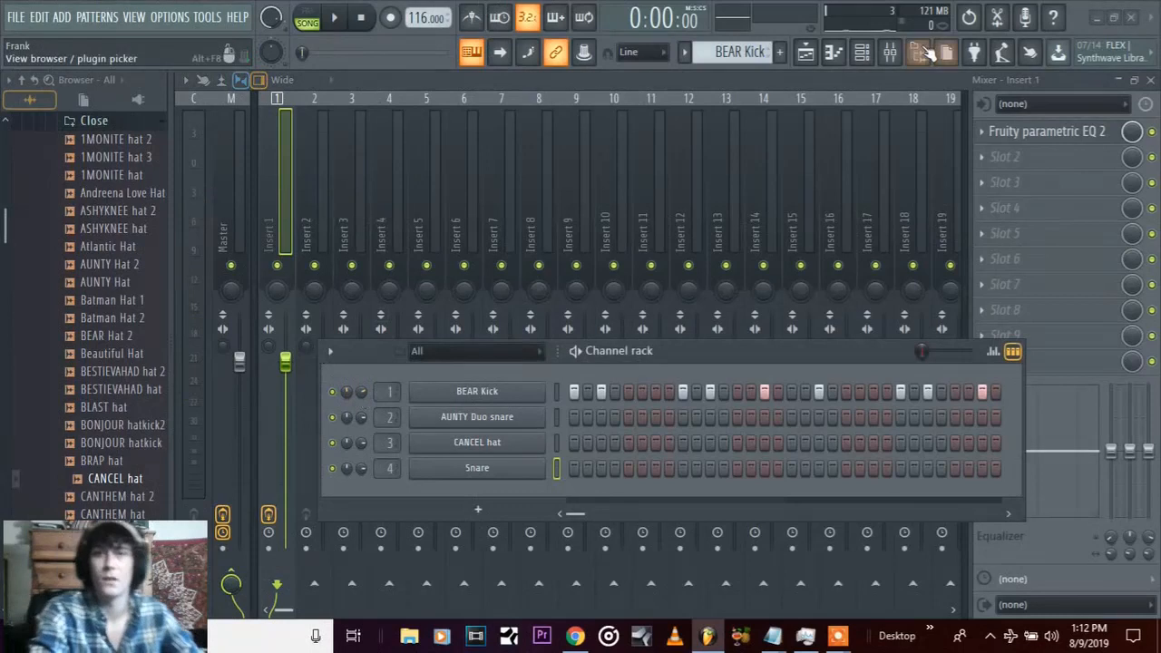
pyautogui.click(807, 55)
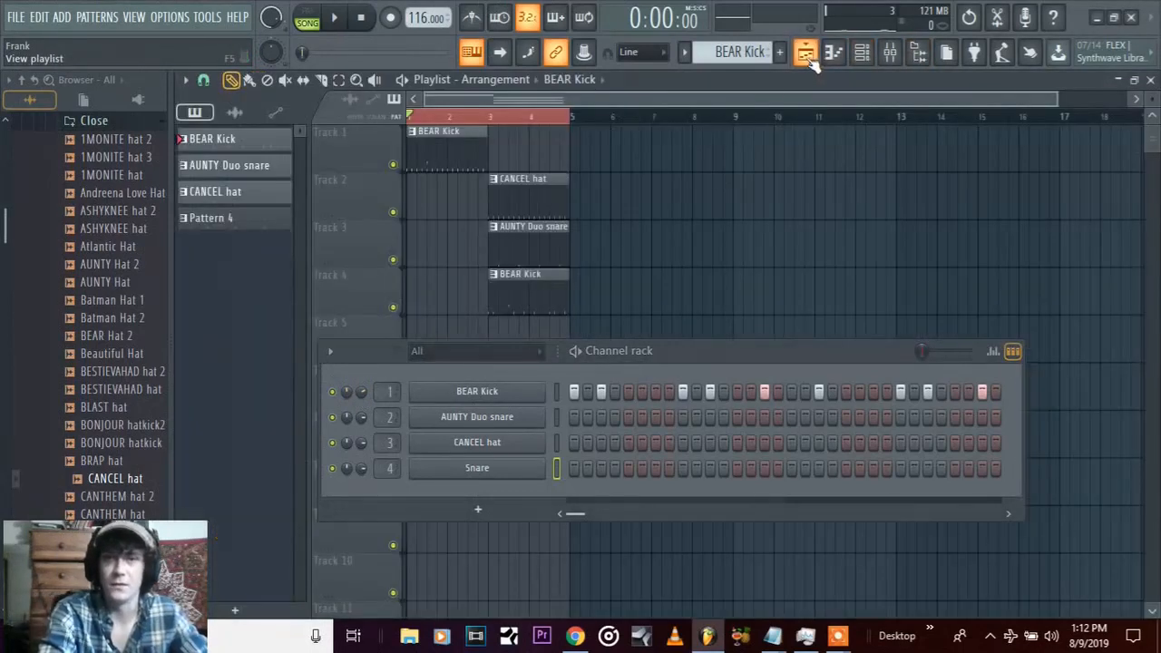
pyautogui.moveTo(832, 354); pyautogui.dragTo(805, 379)
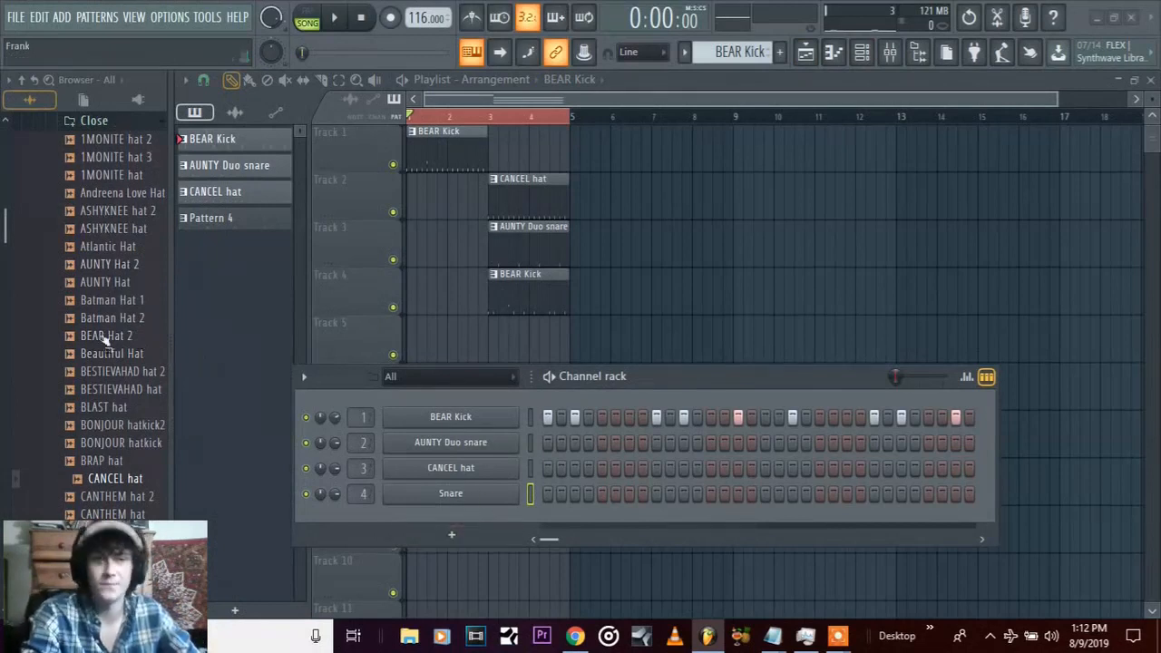
# Add the Grand Piano from the Keyboard folder of the Instruments pack as a new channel in the Channel rack
pyautogui.scroll(6, 104, 304)
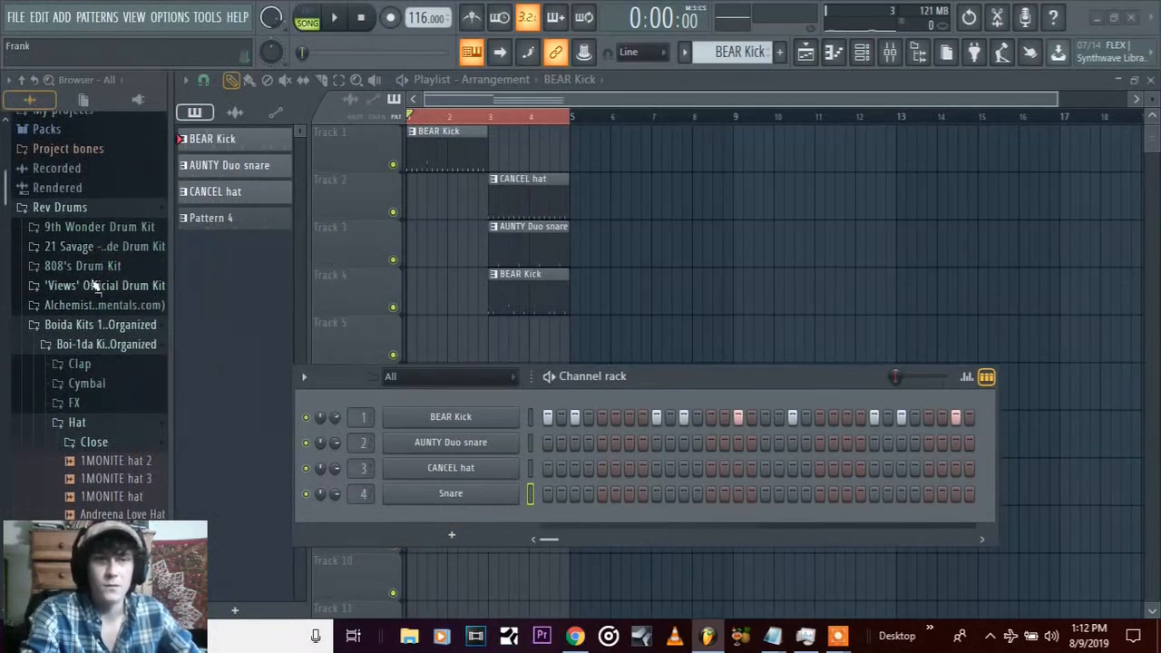
pyautogui.scroll(6, 90, 291)
pyautogui.scroll(-3, 73, 381)
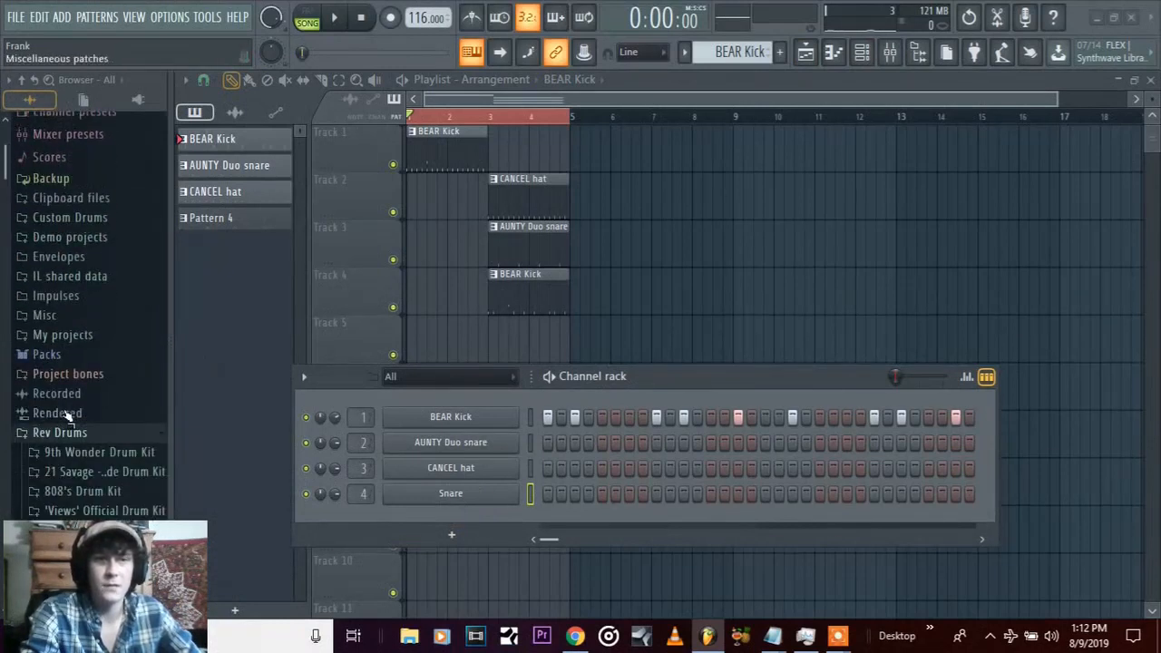
pyautogui.click(47, 343)
pyautogui.scroll(-4, 118, 385)
pyautogui.click(77, 315)
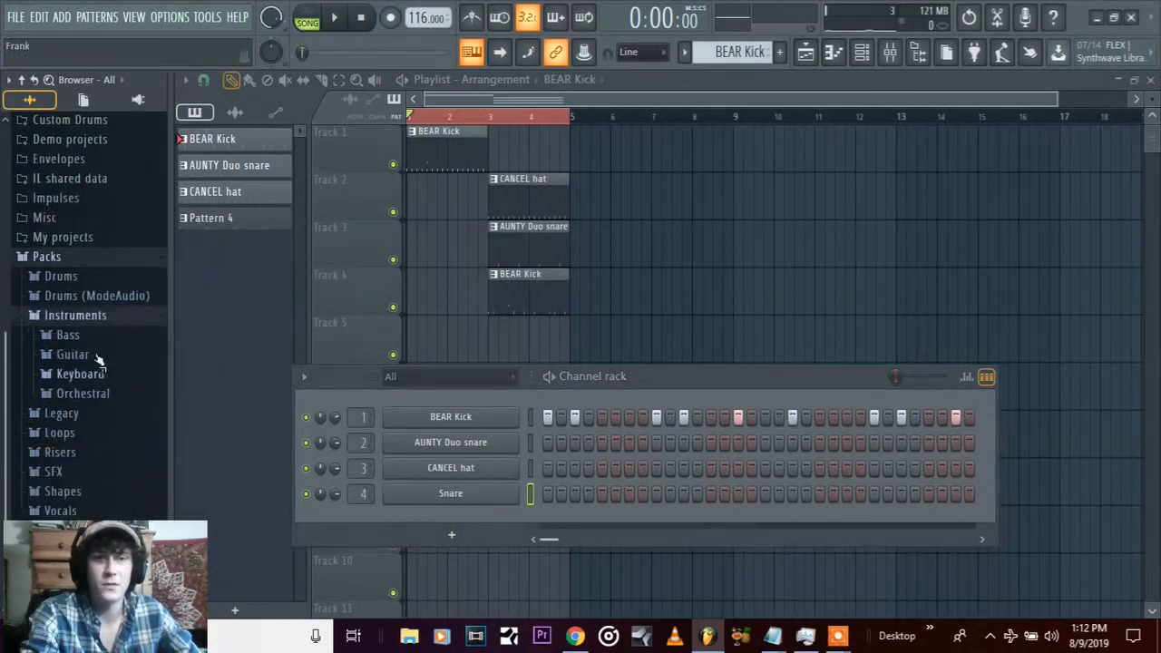
pyautogui.scroll(-2, 98, 361)
pyautogui.click(81, 295)
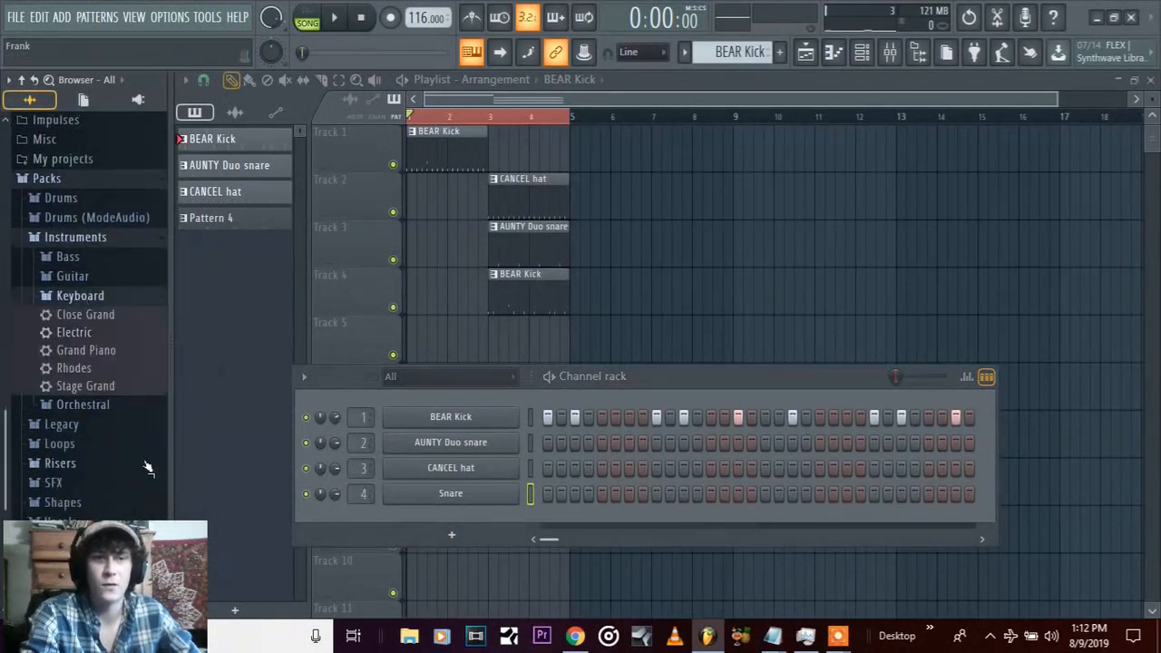
pyautogui.moveTo(86, 350); pyautogui.dragTo(438, 522)
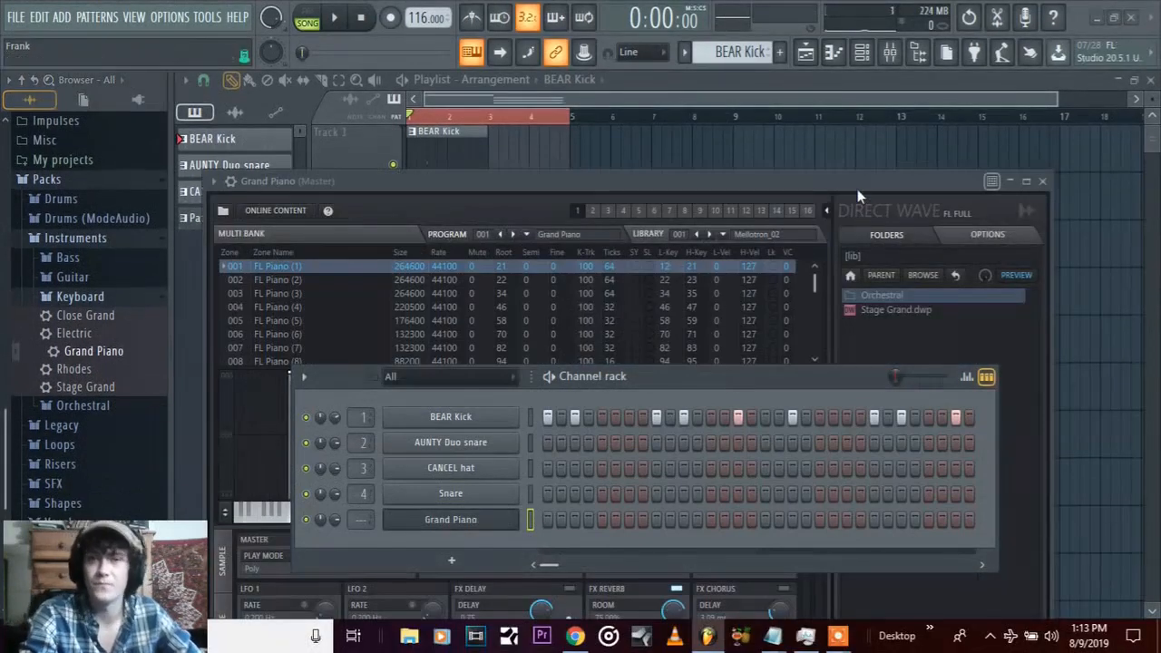
# Close the Grand Piano channel's DirectWave plugin window
pyautogui.moveTo(857, 189); pyautogui.dragTo(839, 103)
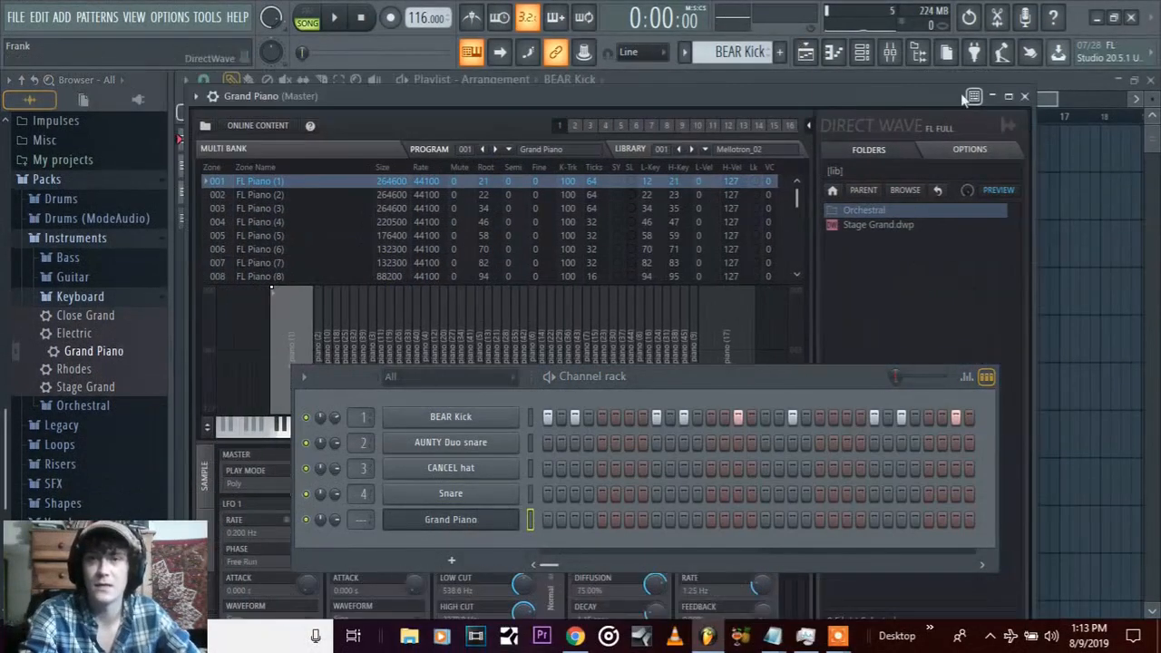
pyautogui.click(1025, 98)
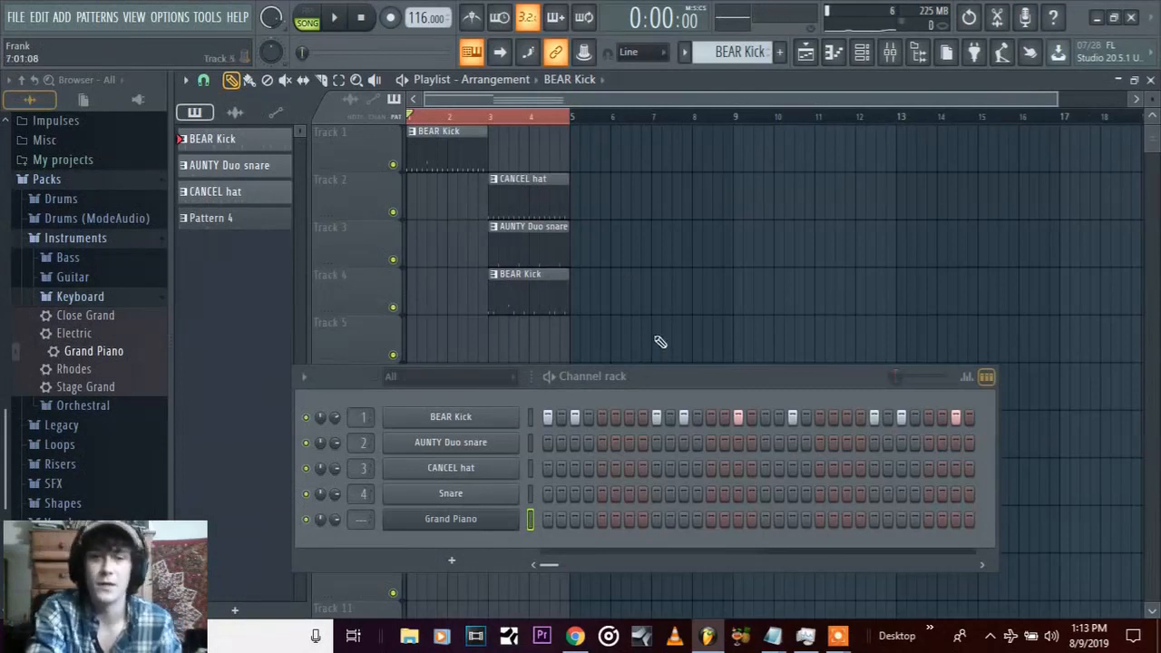
pyautogui.rightClick(470, 531)
pyautogui.click(469, 529)
pyautogui.rightClick(469, 530)
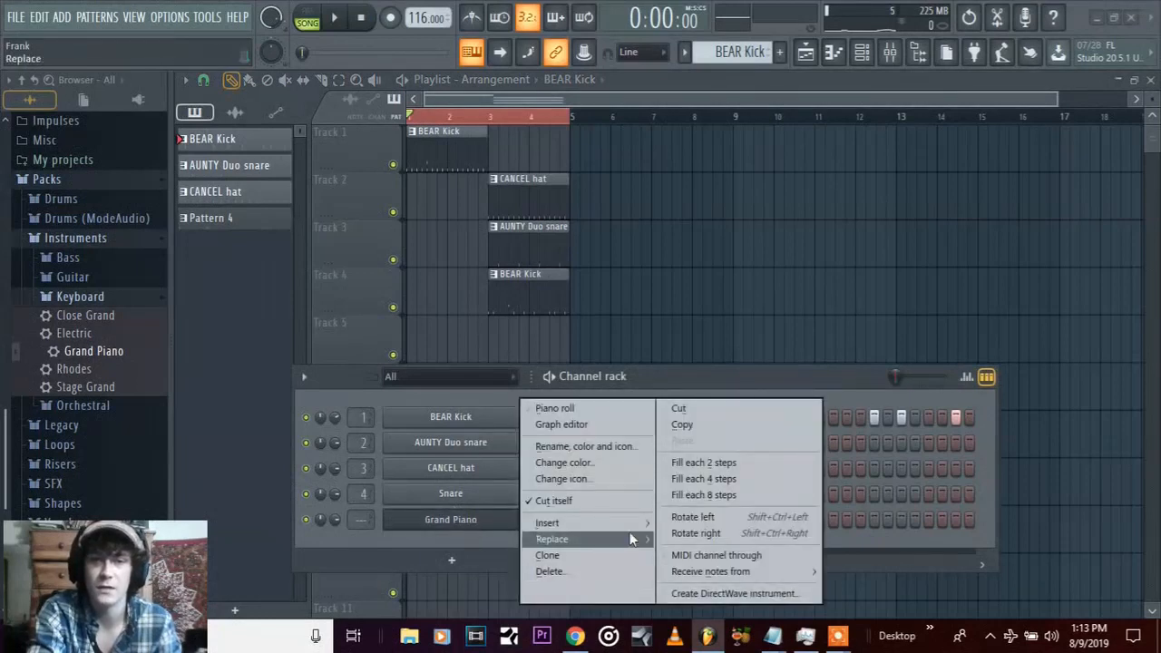
pyautogui.moveTo(555, 539)
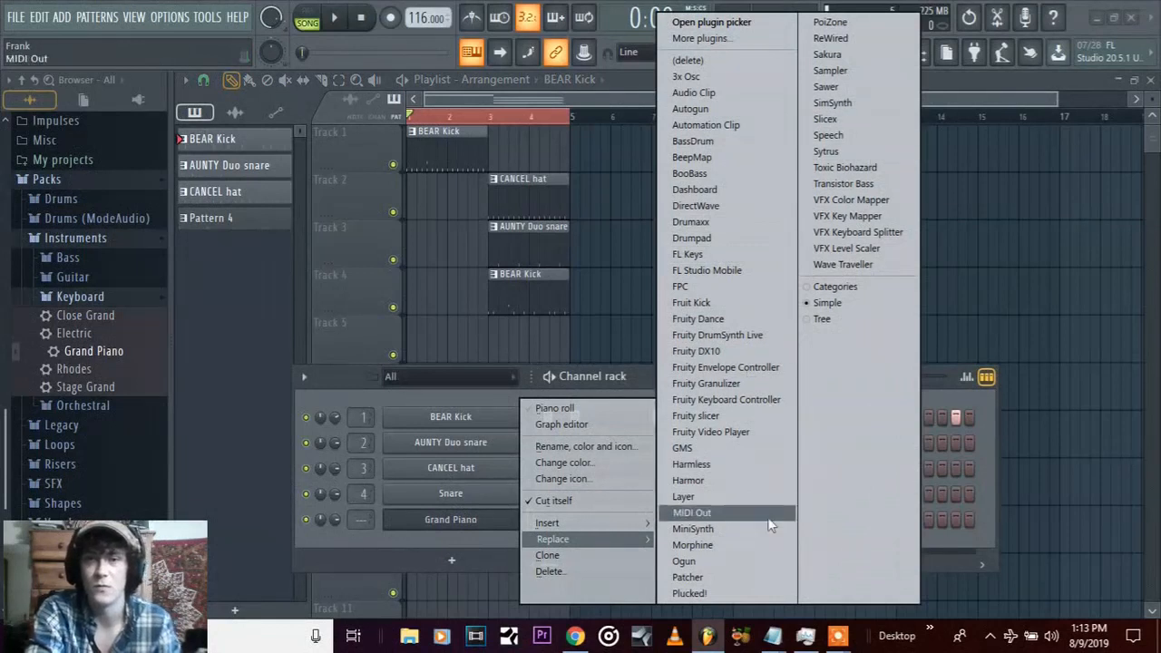
pyautogui.click(344, 377)
pyautogui.rightClick(487, 522)
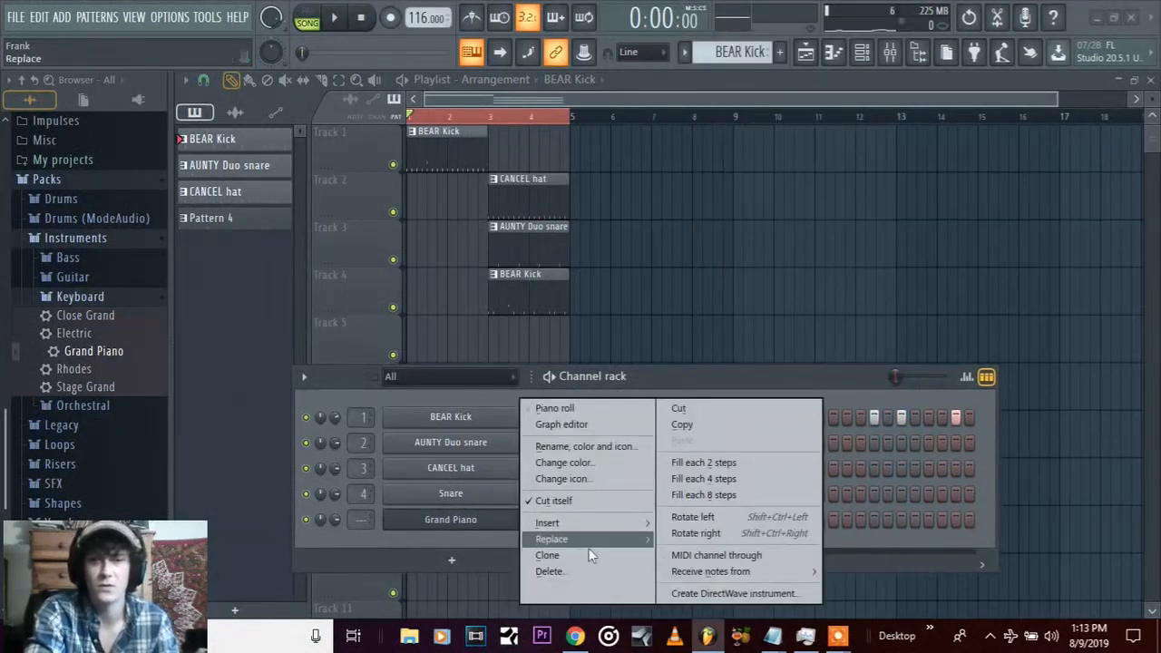
pyautogui.click(798, 375)
# Move the Channel rack higher and open the Samples folder in the Browser to reach its audio loops
pyautogui.moveTo(797, 376); pyautogui.dragTo(848, 297)
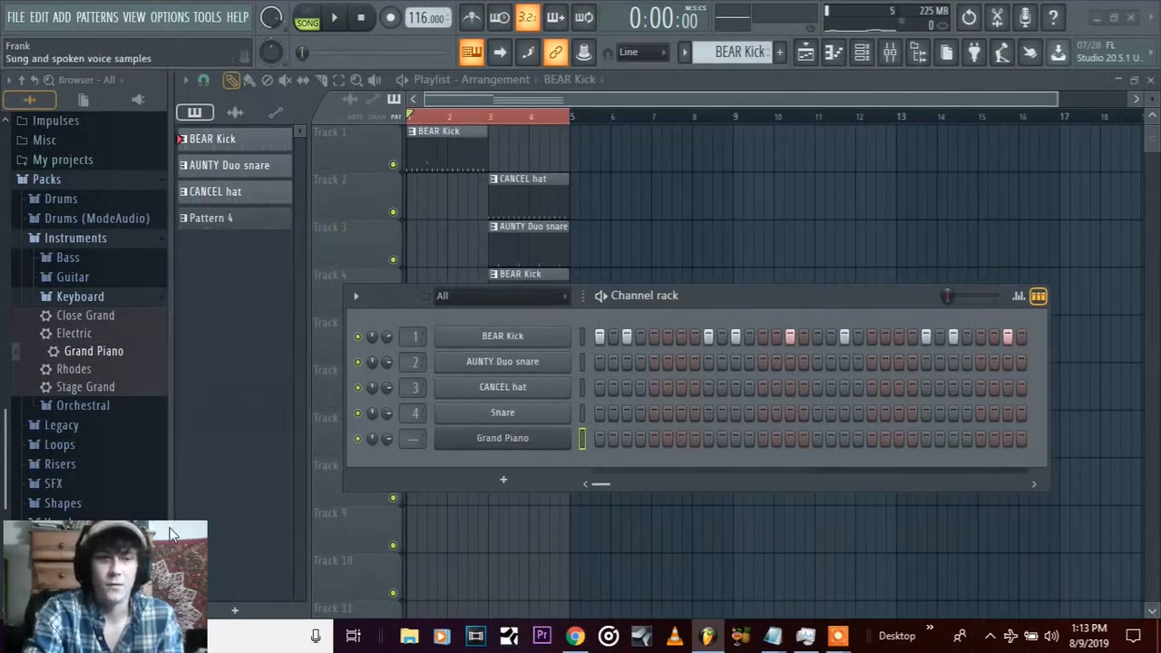
pyautogui.scroll(-5, 116, 454)
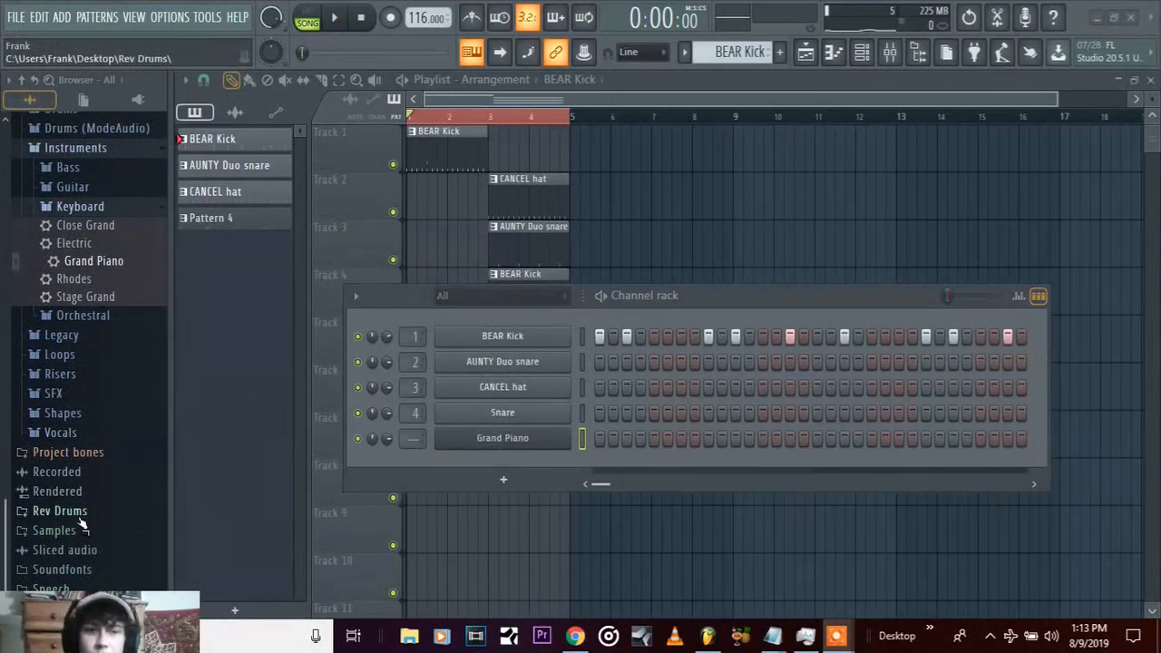
pyautogui.click(63, 531)
pyautogui.scroll(-8, 90, 436)
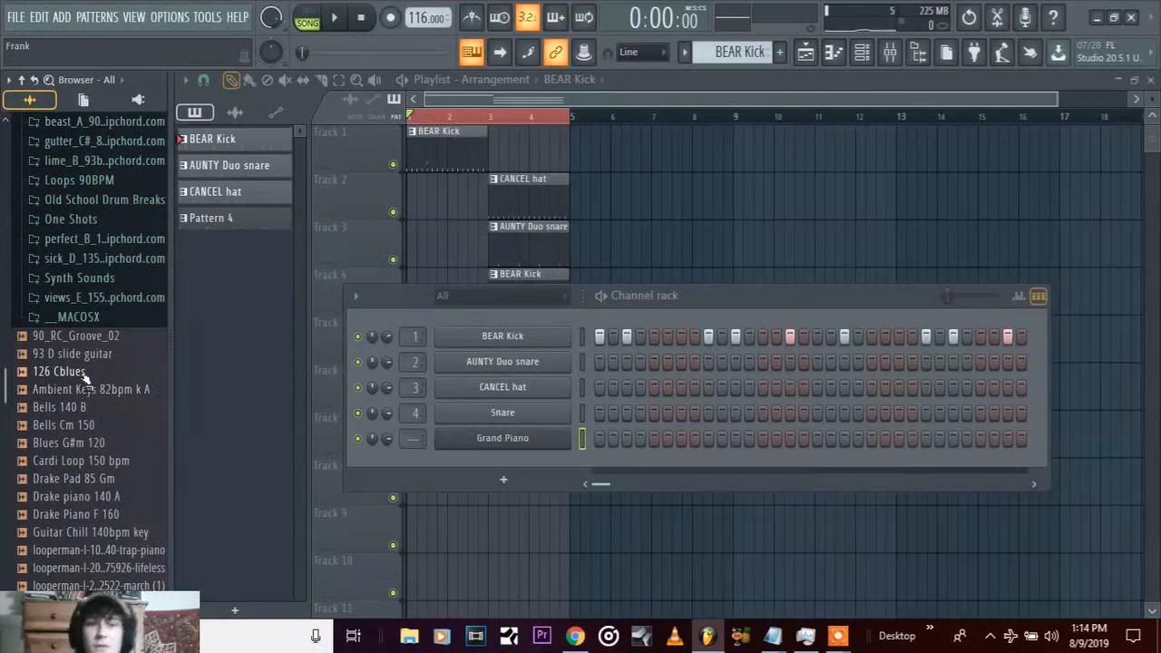
pyautogui.moveTo(94, 614); pyautogui.dragTo(102, 526)
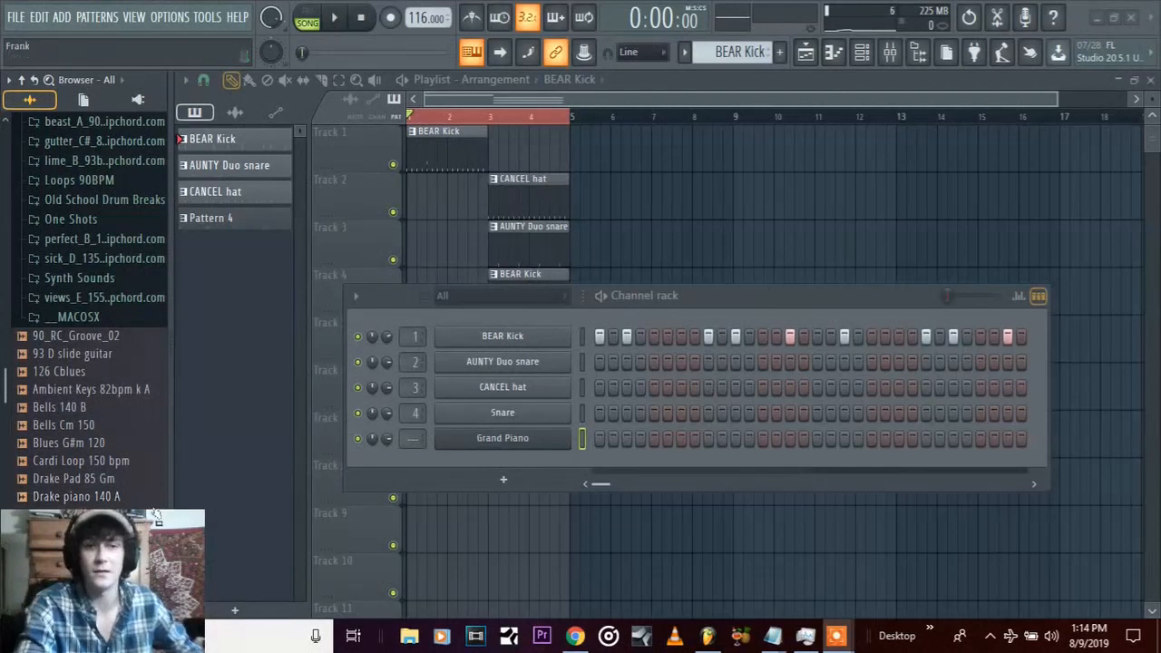
pyautogui.scroll(-3, 162, 473)
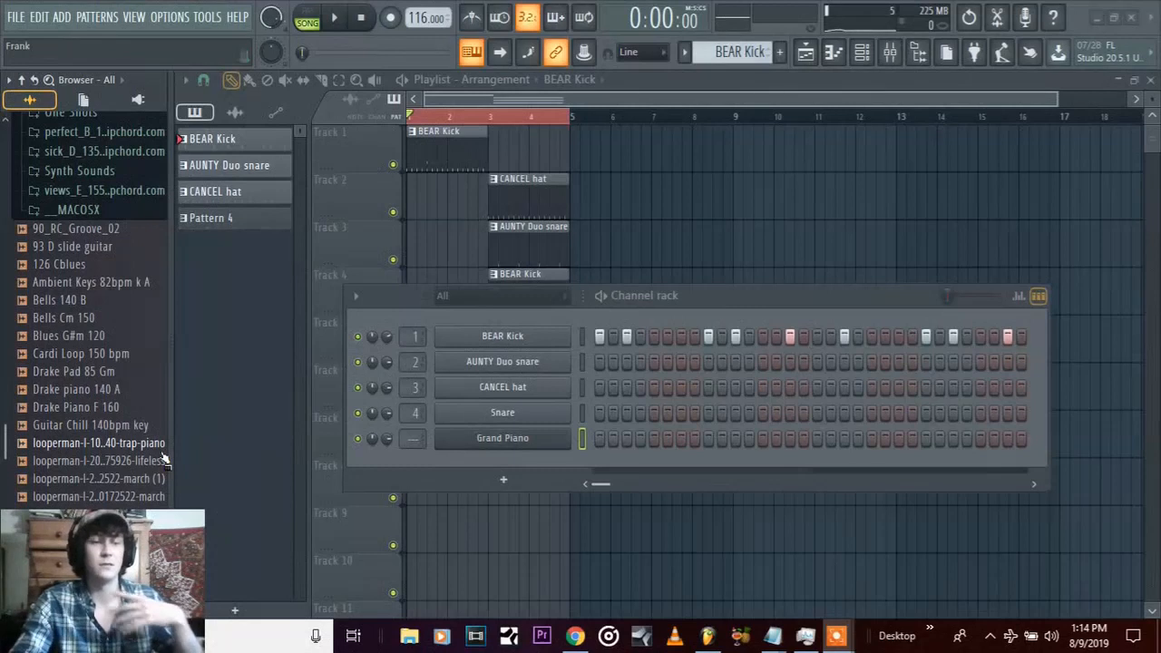
# Play the beat and audition the Bells 140 B and Bells Cm 150 loops, both alone and over the drums
pyautogui.click(355, 20)
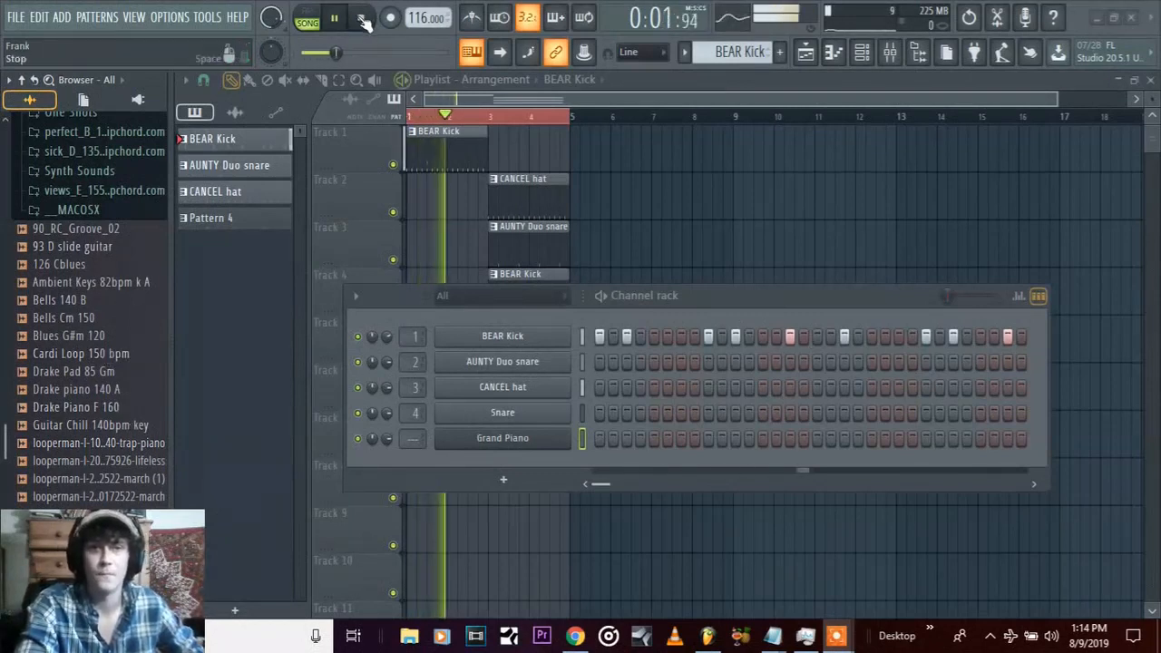
pyautogui.click(361, 18)
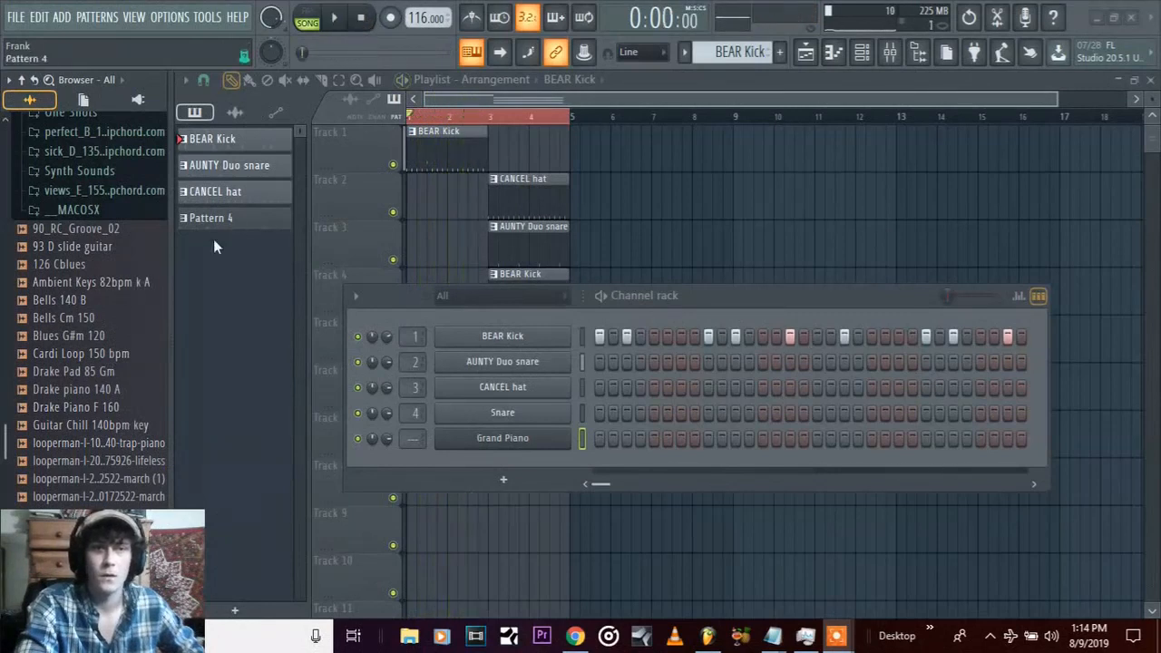
pyautogui.click(86, 300)
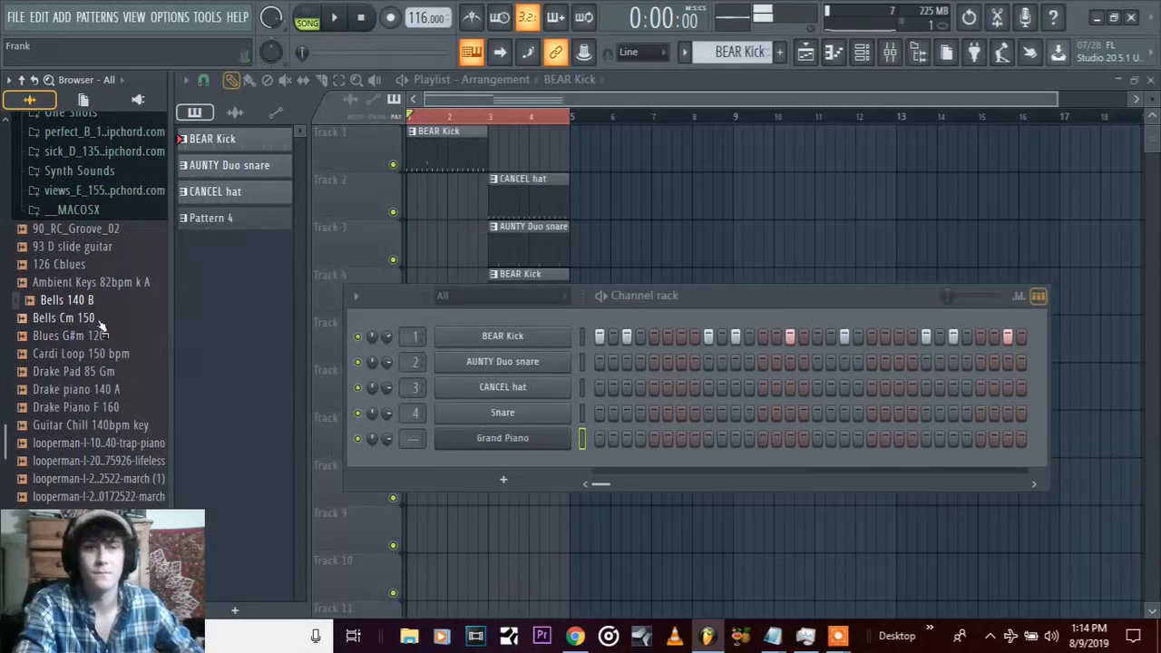
pyautogui.click(86, 319)
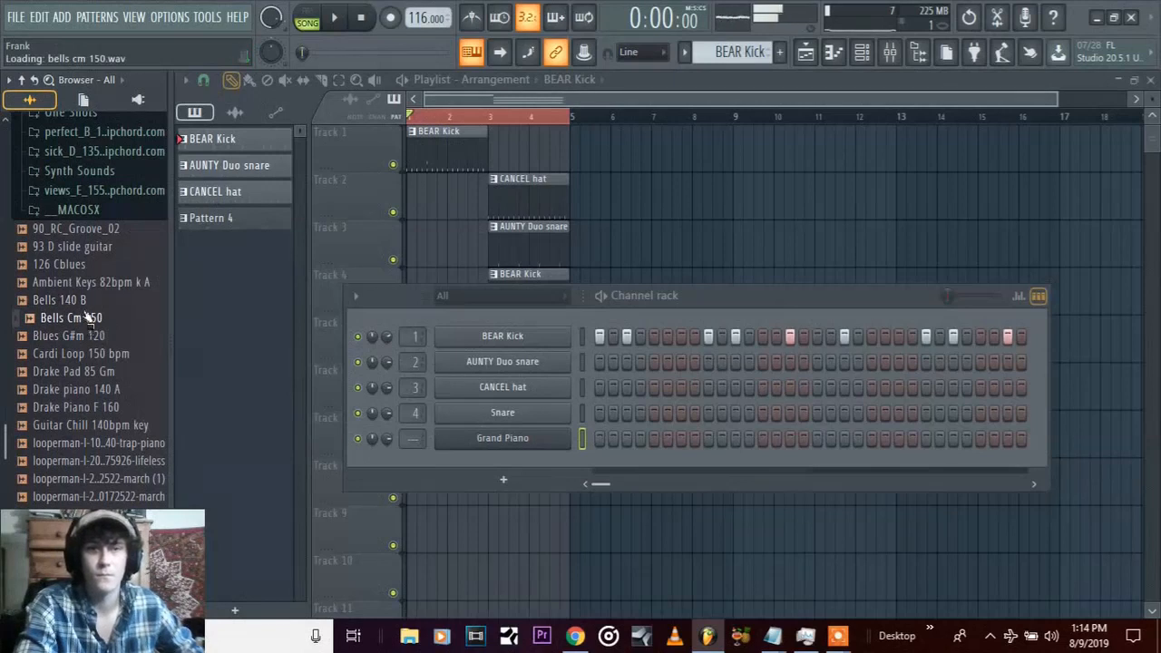
pyautogui.click(336, 18)
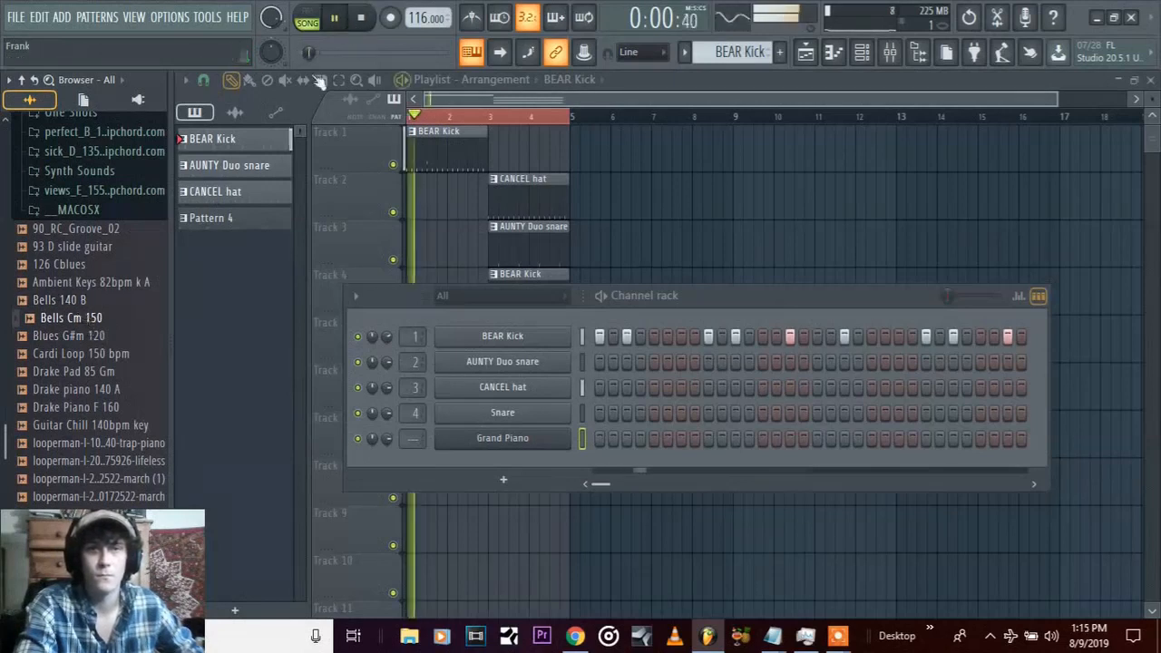
pyautogui.click(84, 318)
pyautogui.click(87, 305)
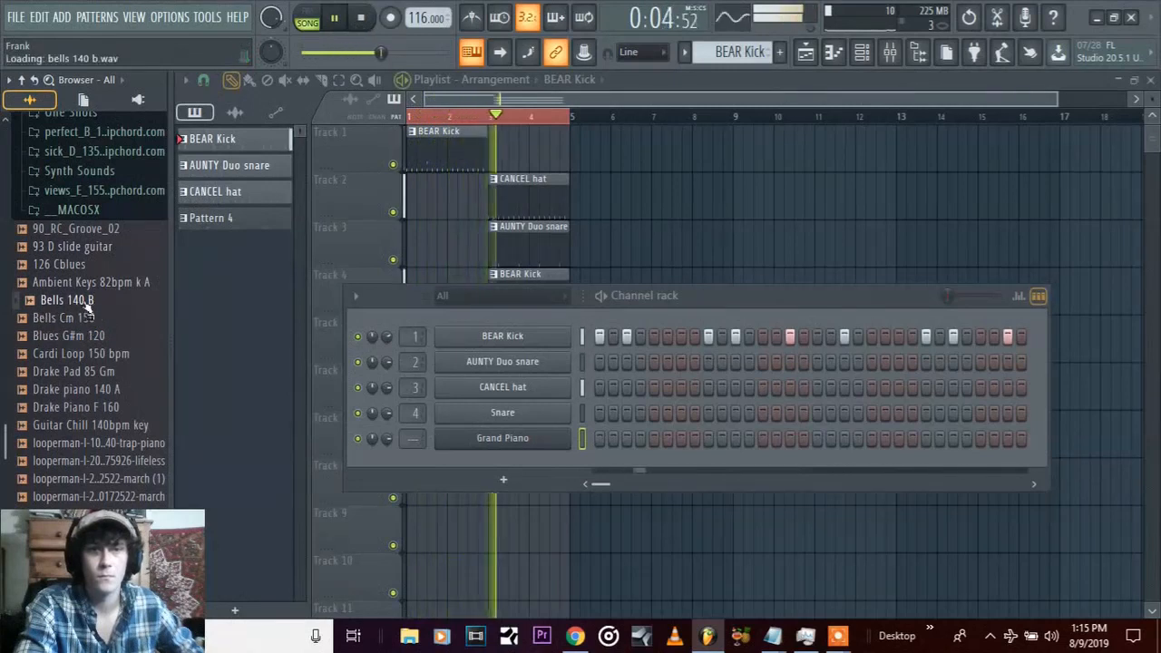
pyautogui.click(360, 18)
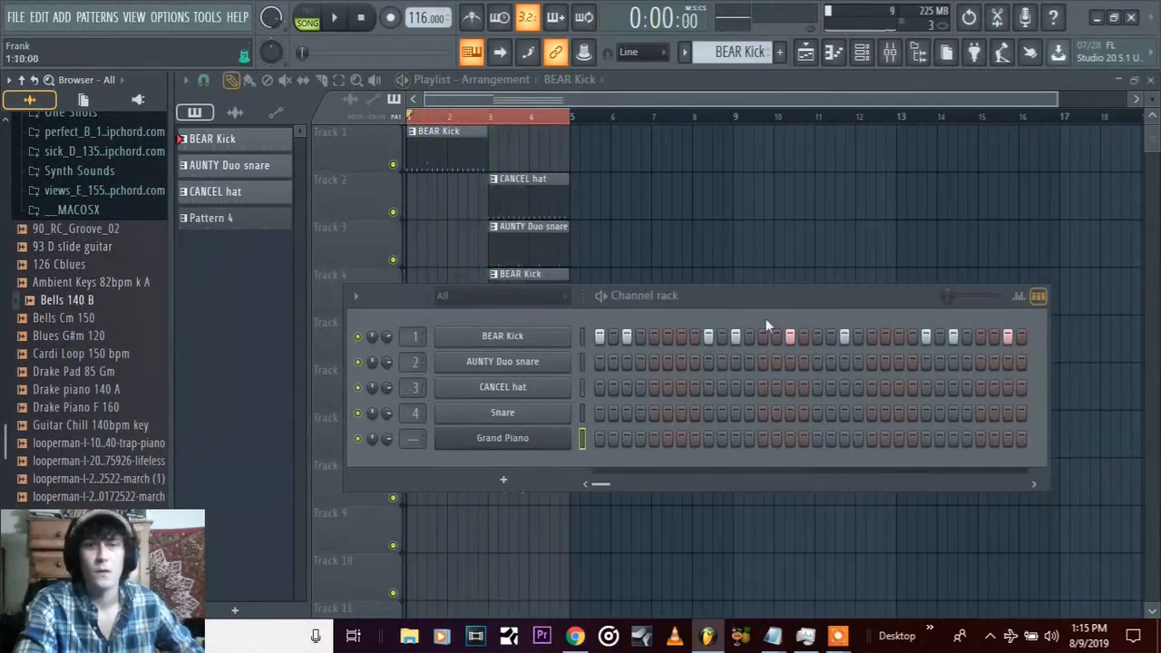
# Move the Channel rack lower and place the Bells 140 B loop on Playlist Track 5, starting at bar 1
pyautogui.moveTo(797, 296); pyautogui.dragTo(726, 467)
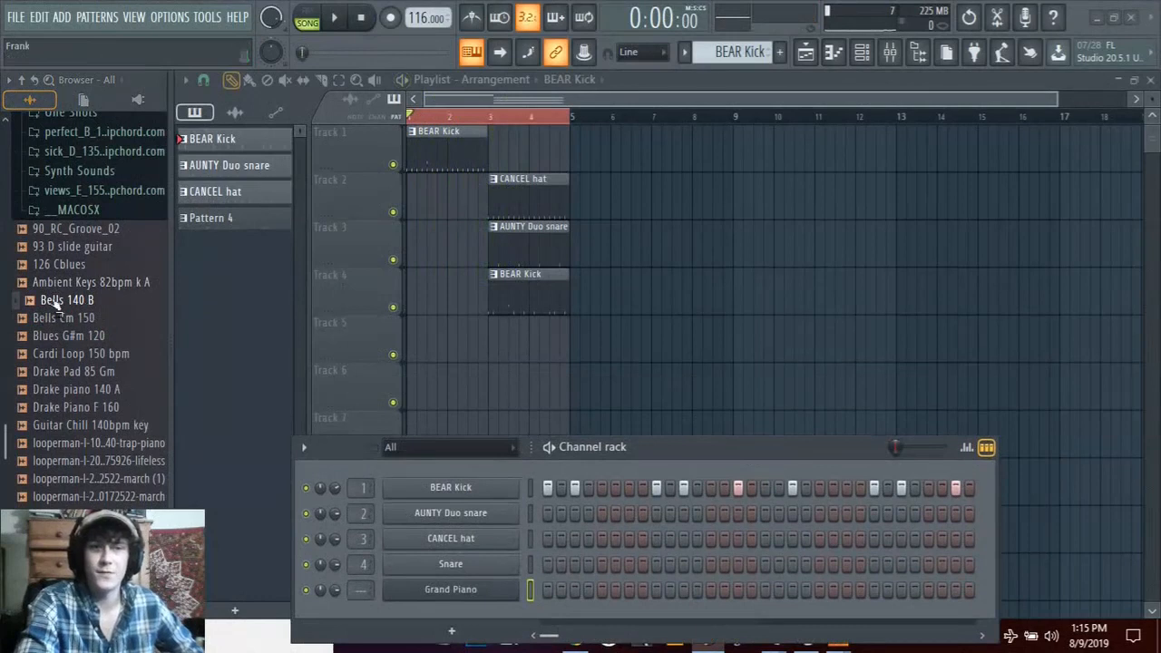
pyautogui.moveTo(56, 306); pyautogui.dragTo(434, 354)
pyautogui.moveTo(583, 355); pyautogui.dragTo(490, 358)
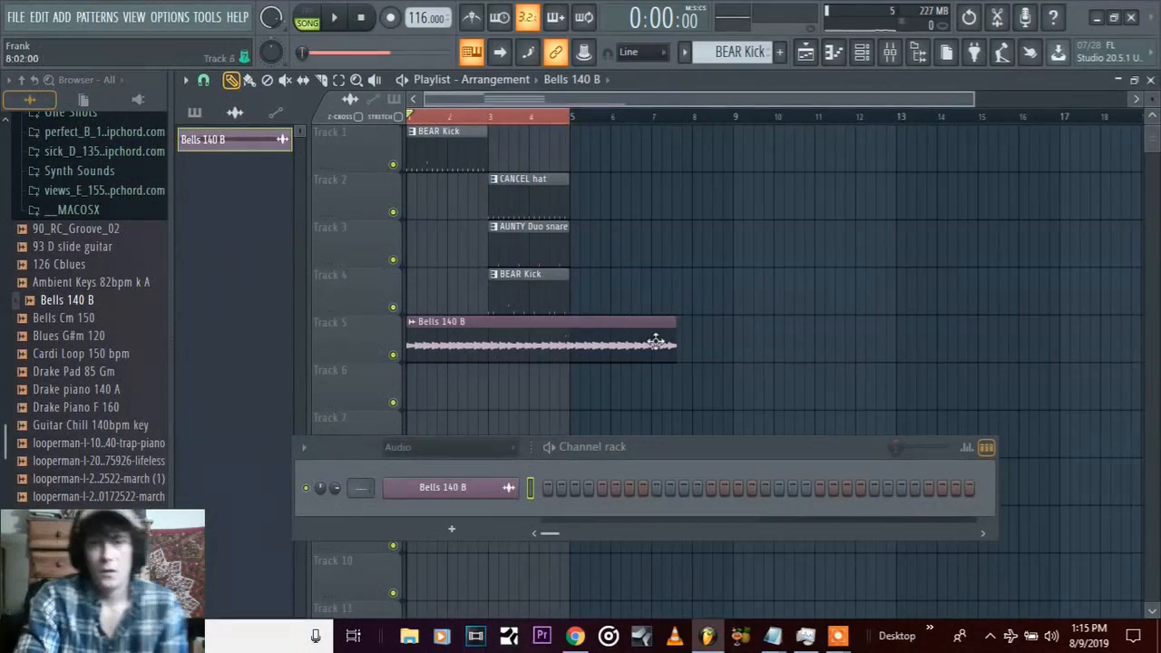
# Set the project tempo to 70 BPM and play the start of the arrangement
pyautogui.moveTo(416, 18); pyautogui.dragTo(416, 45)
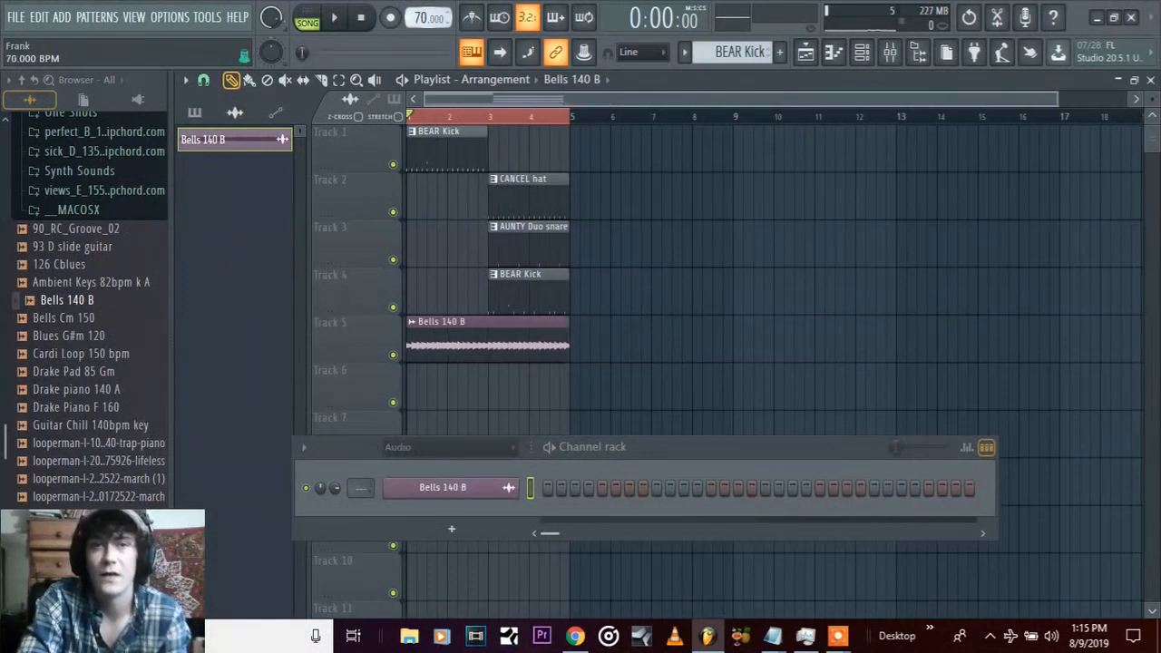
pyautogui.click(334, 17)
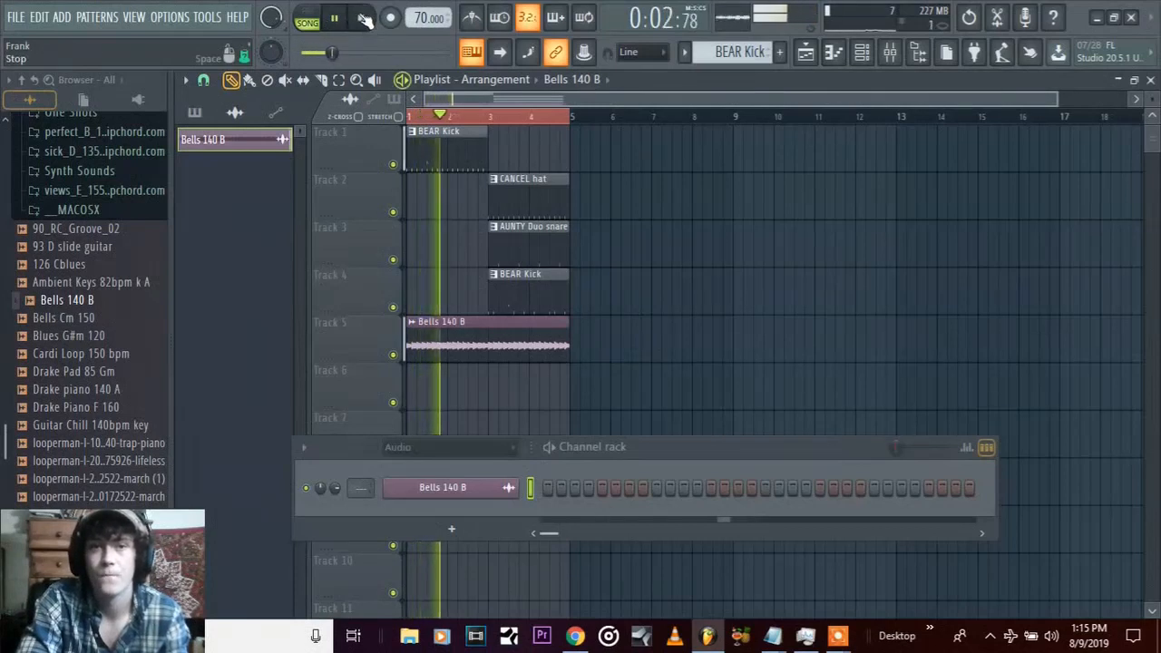
pyautogui.click(362, 18)
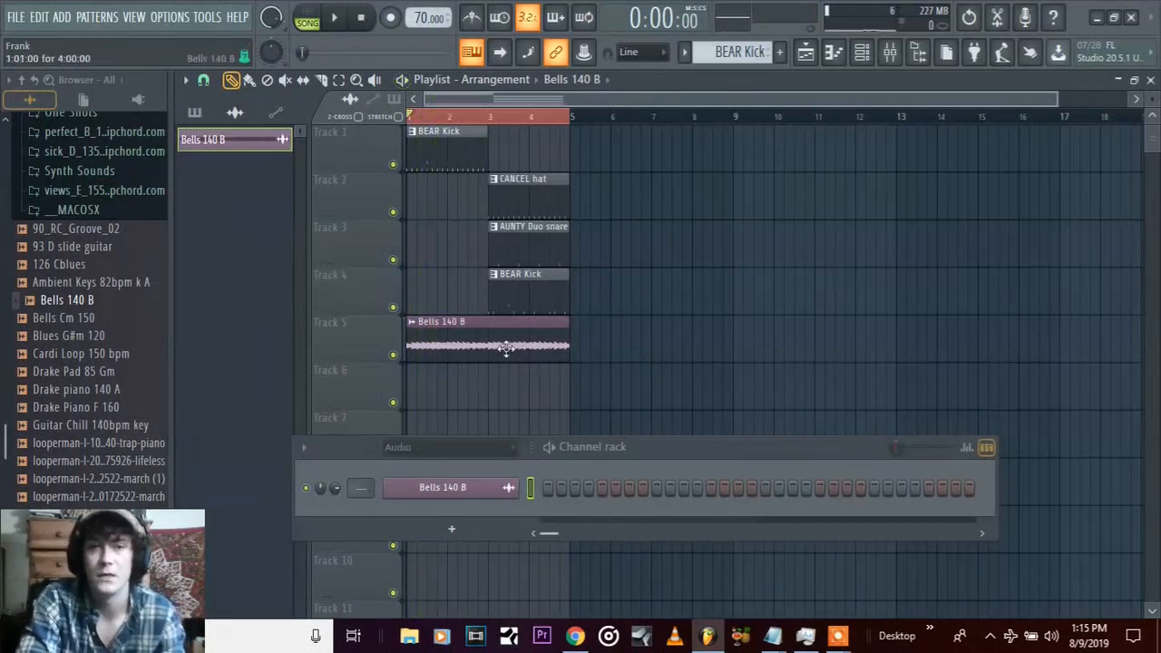
# Set the Bells 140 B clip's time stretching mode to Stretch and play the arrangement briefly
pyautogui.doubleClick(478, 335)
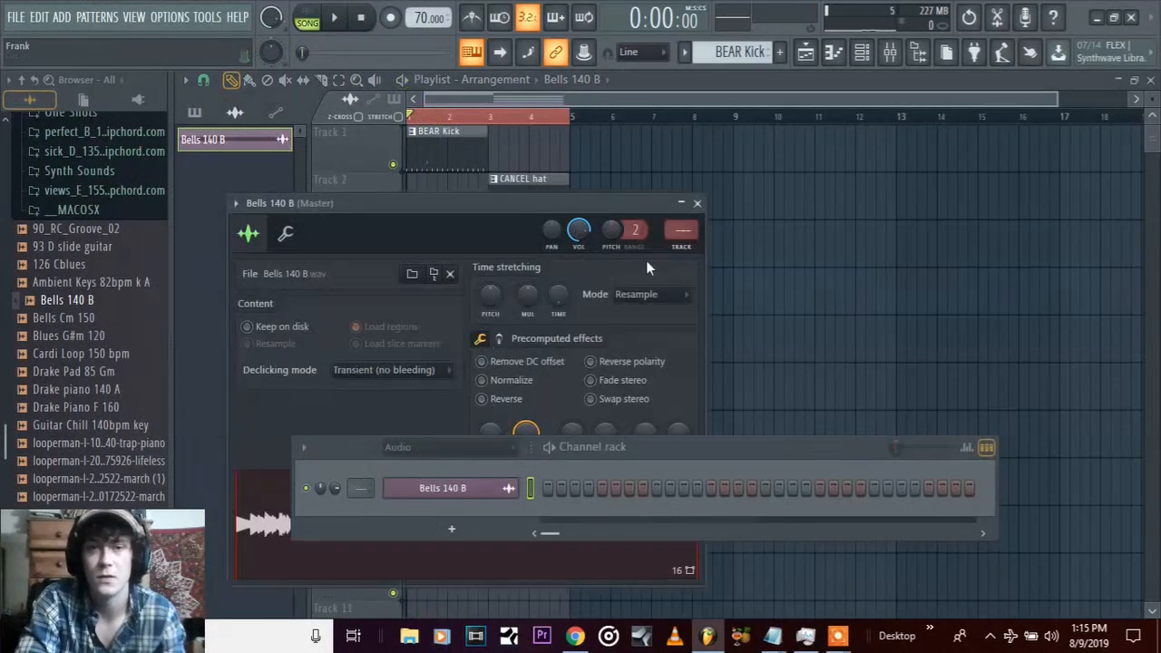
pyautogui.click(661, 297)
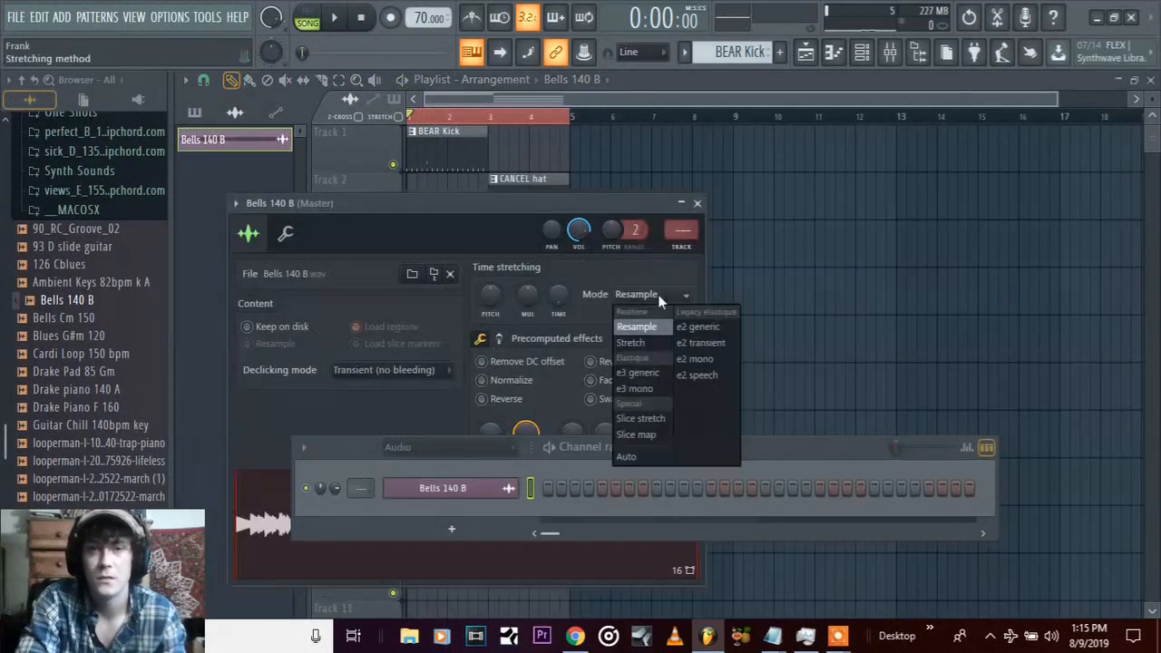
pyautogui.click(648, 339)
pyautogui.click(698, 203)
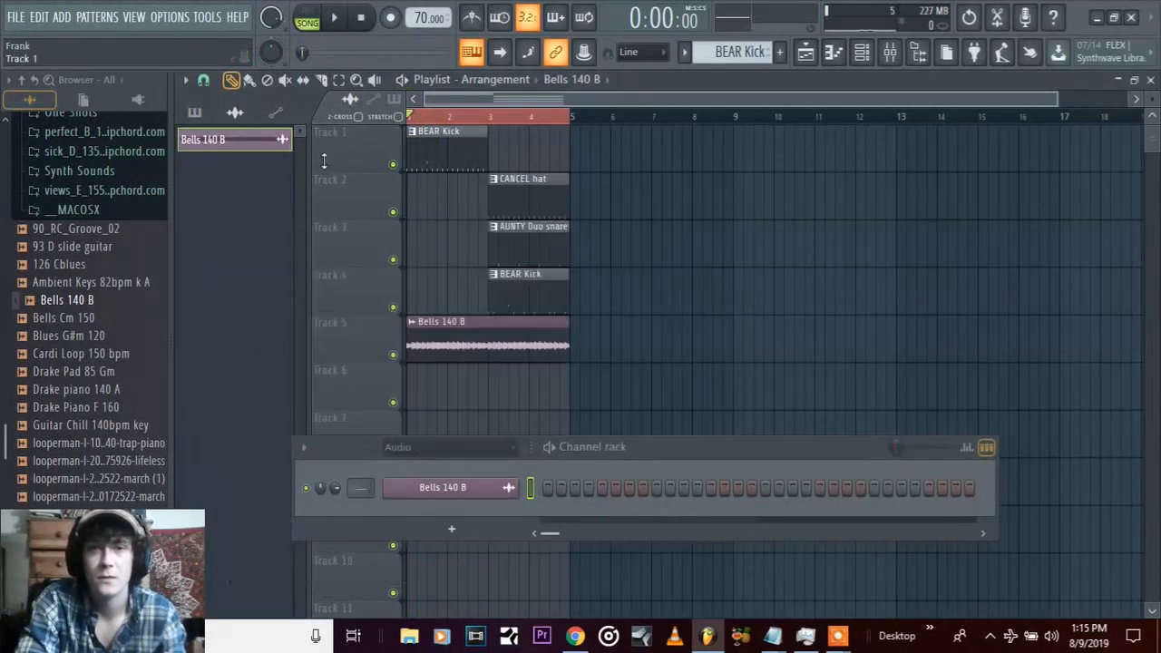
pyautogui.press('space')
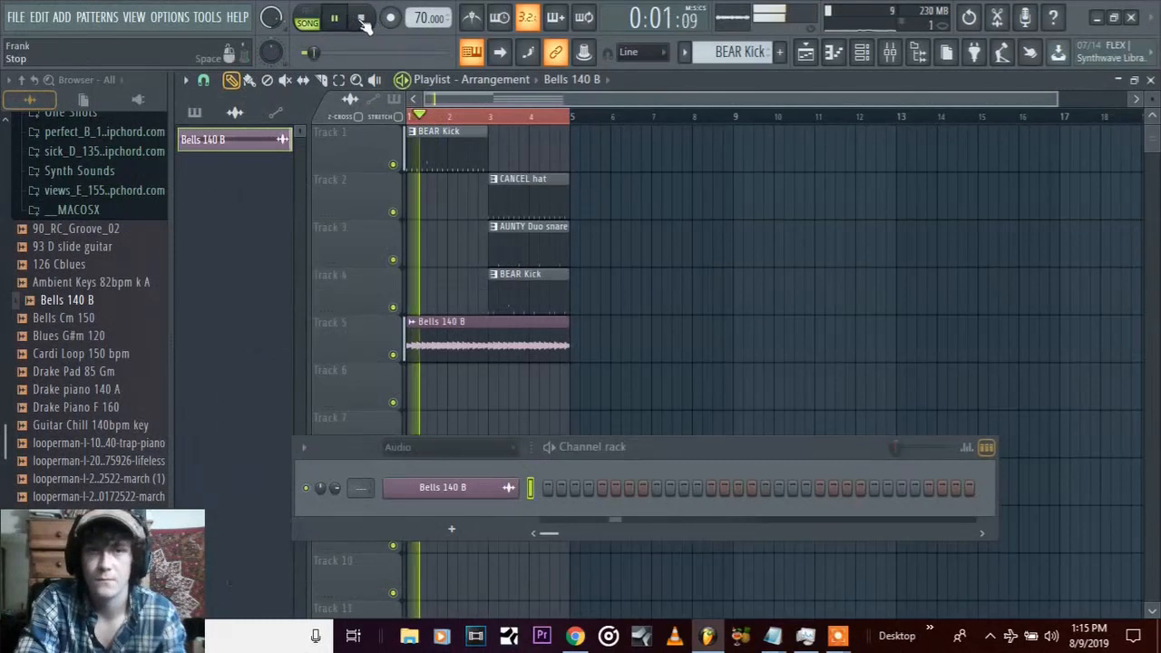
pyautogui.click(363, 20)
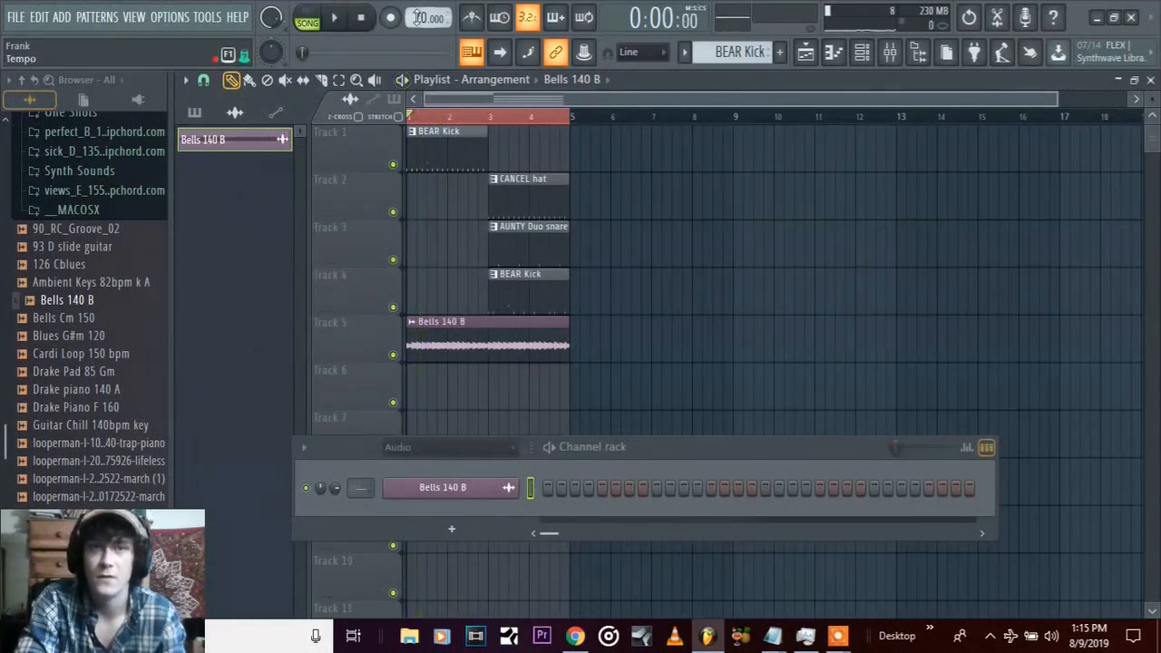
# Set the tempo to 120 and then 130 BPM while auditioning the loop, and delete the AUNTY Duo snare clip from Track 3
pyautogui.moveTo(417, 18); pyautogui.dragTo(417, 11)
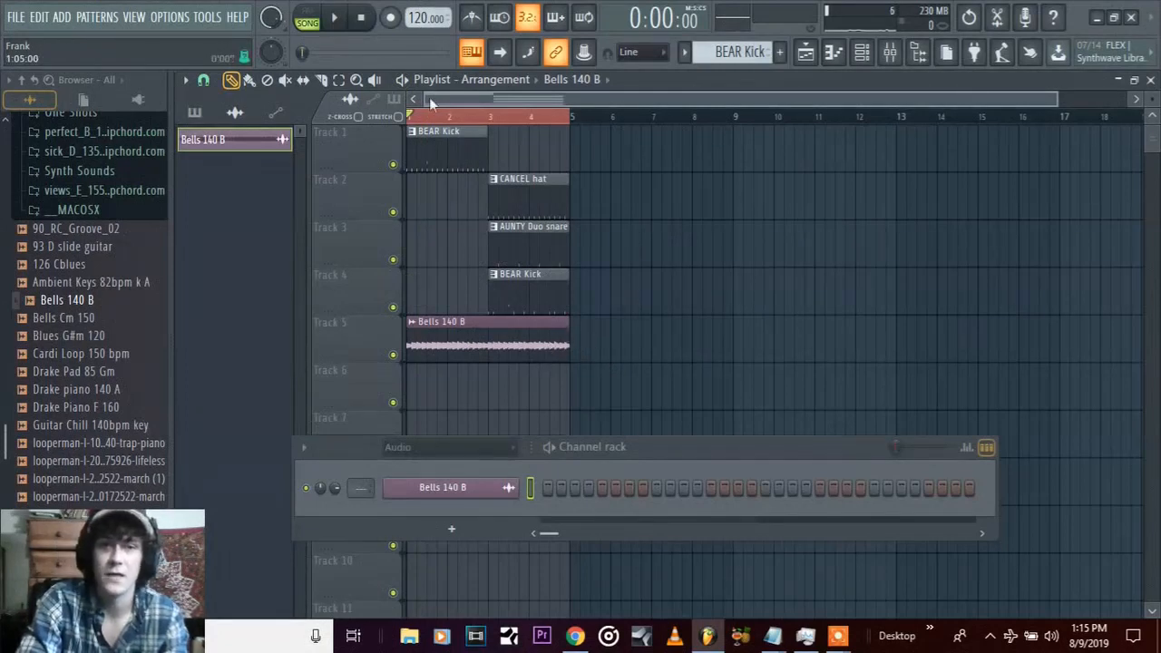
pyautogui.press('space')
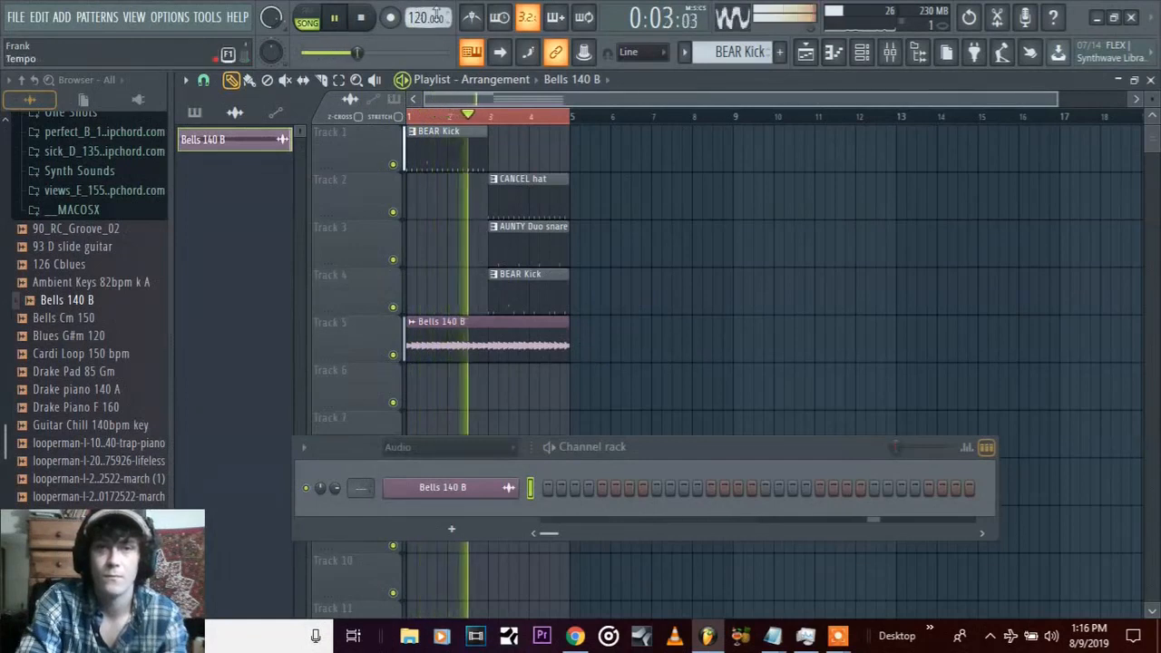
pyautogui.moveTo(437, 15); pyautogui.dragTo(439, 28)
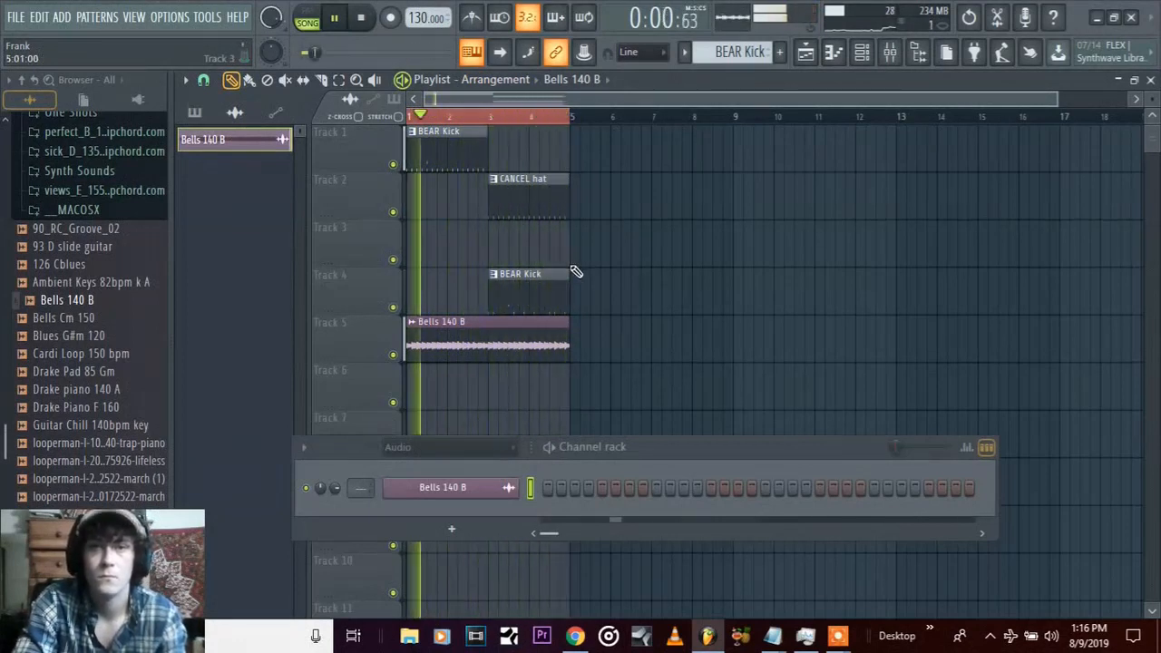
pyautogui.click(361, 17)
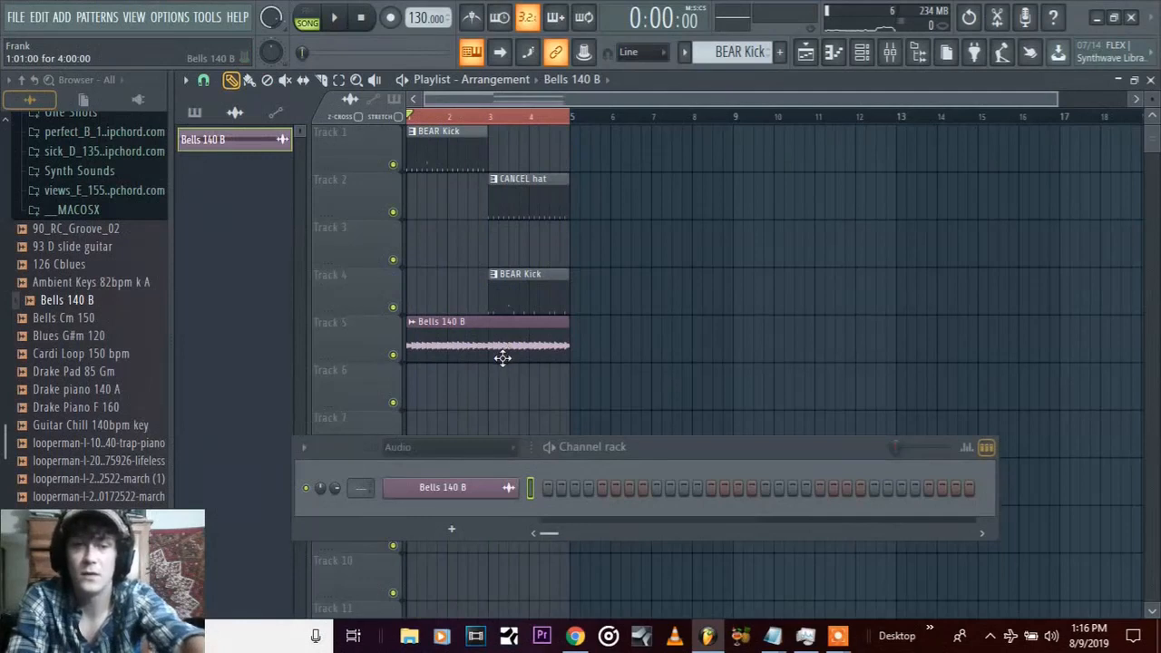
# Duplicate the Bells 140 B clip and the three drum pattern clips so the four-bar section repeats from bar 5
pyautogui.moveTo(501, 341); pyautogui.dragTo(664, 352)
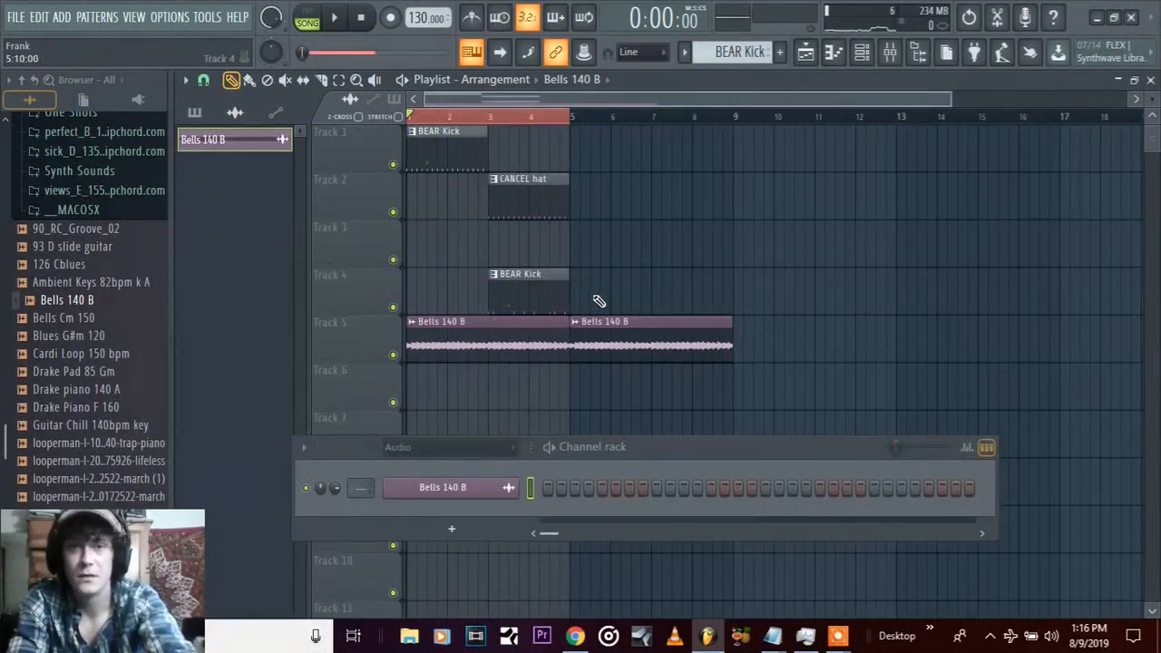
pyautogui.press('e')
pyautogui.moveTo(613, 311); pyautogui.dragTo(426, 118)
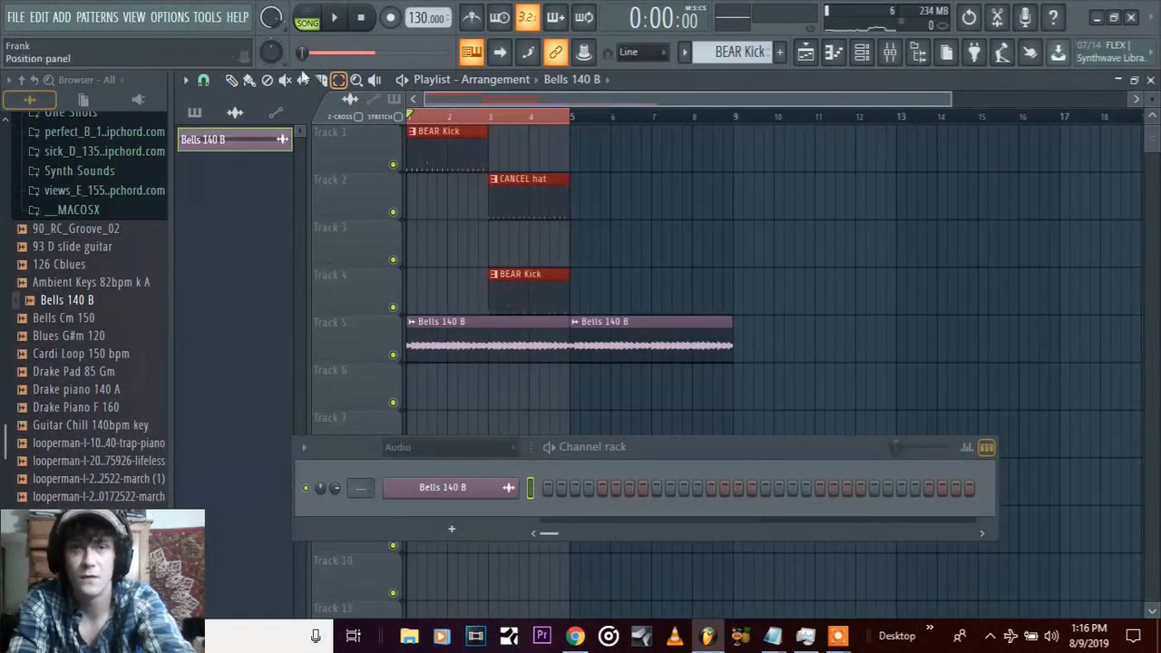
pyautogui.click(232, 80)
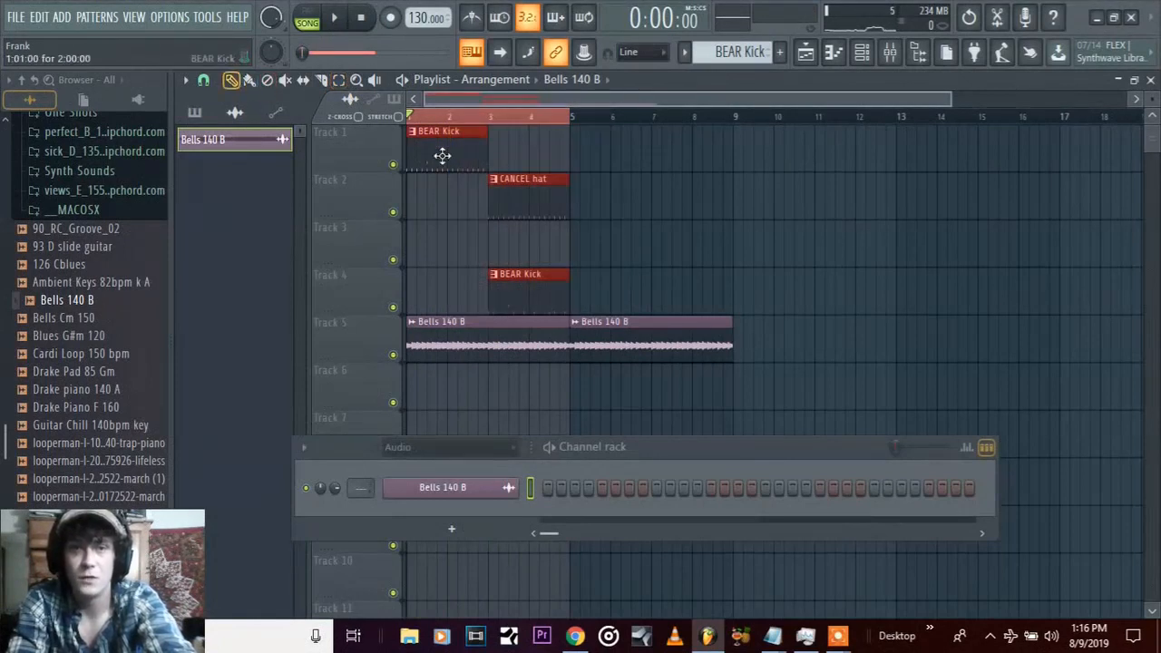
pyautogui.moveTo(442, 156)
pyautogui.mouseDown()
pyautogui.moveTo(617, 166)
pyautogui.moveTo(602, 173)
pyautogui.mouseUp()
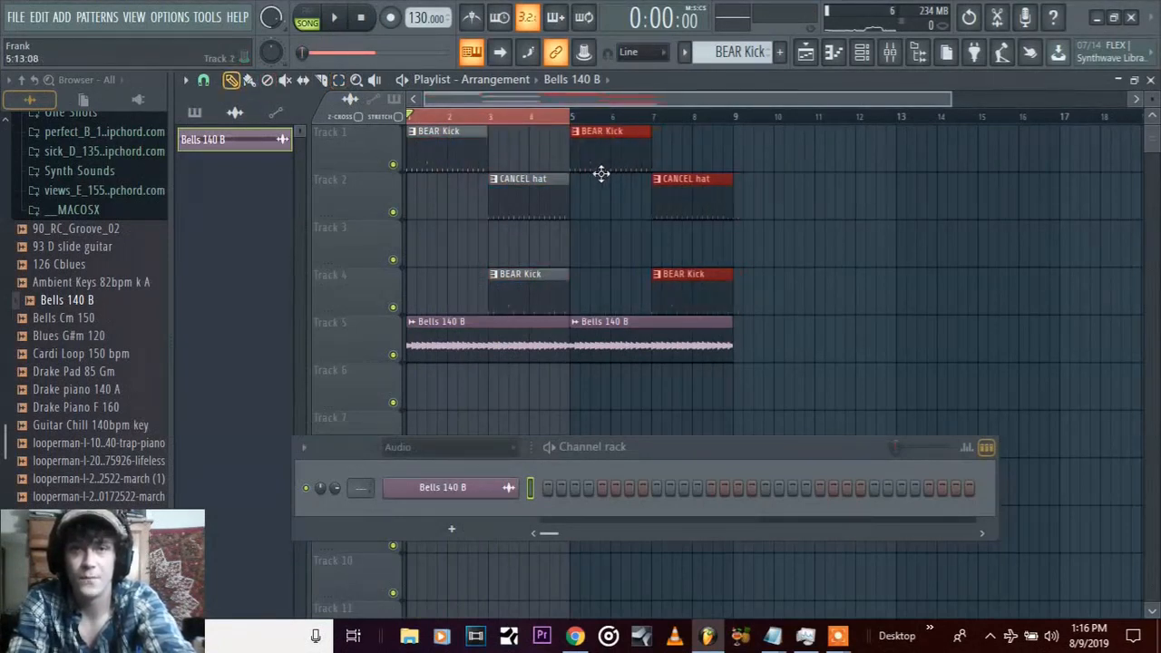
# Extend the time selection to bar 9, shift the Track 2 and 4 drum clips to bar 1, and delete Track 1's extra CANCEL hat clip
pyautogui.moveTo(573, 119); pyautogui.dragTo(733, 137)
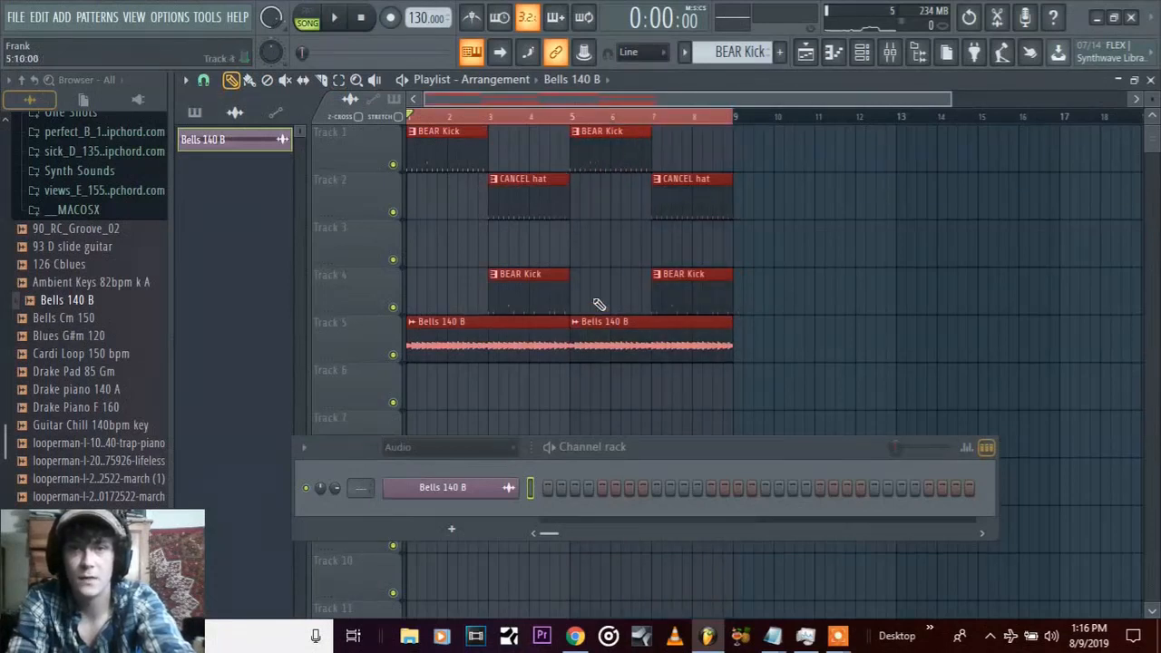
pyautogui.moveTo(590, 306); pyautogui.dragTo(659, 161)
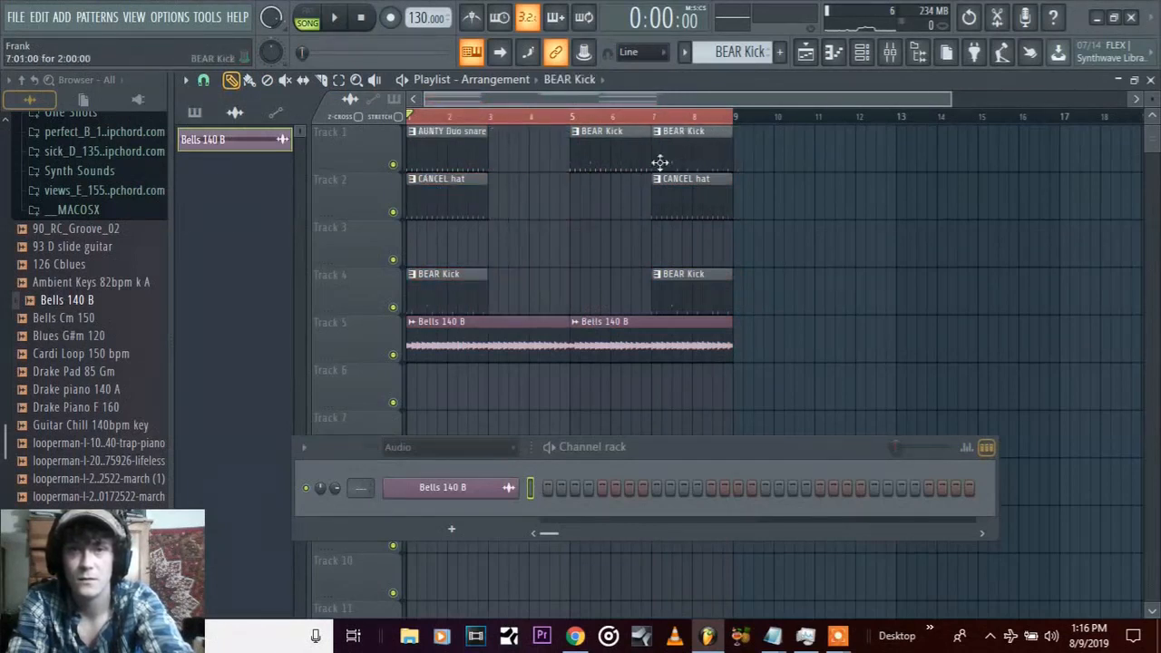
pyautogui.moveTo(472, 160); pyautogui.dragTo(709, 254)
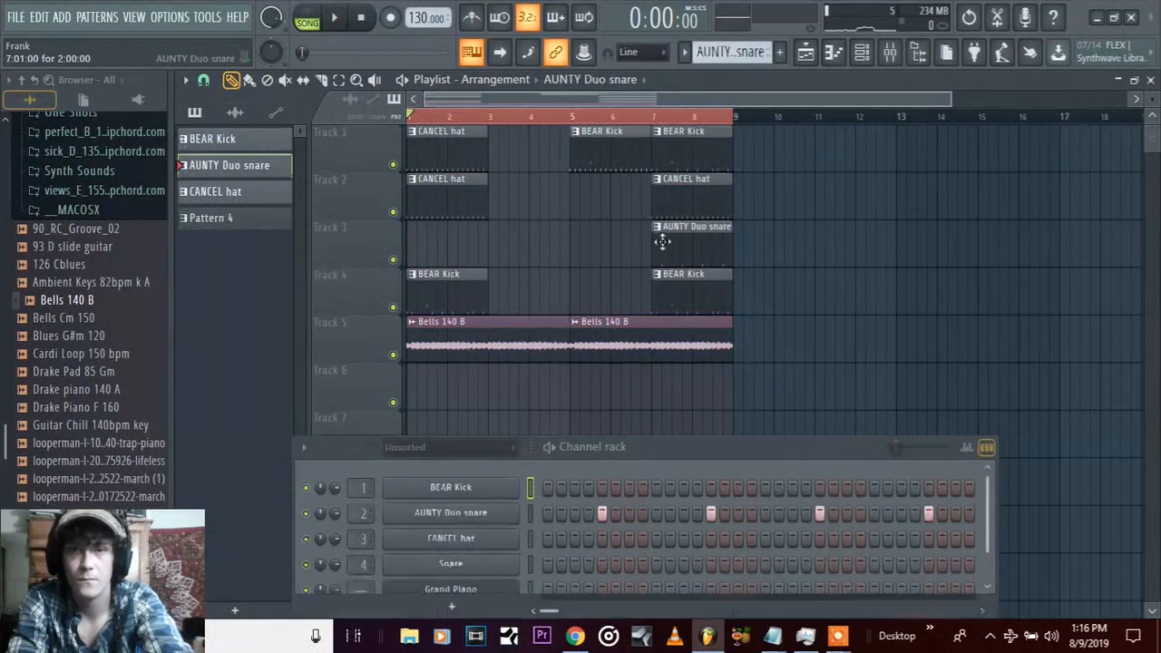
pyautogui.moveTo(423, 142); pyautogui.dragTo(784, 248)
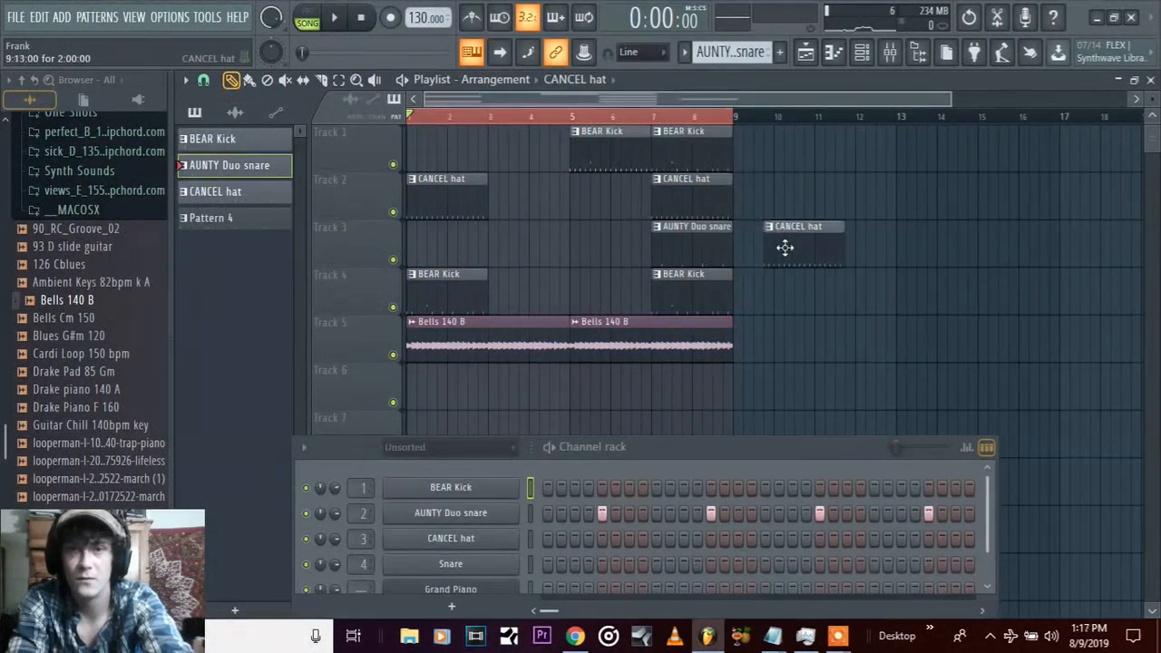
pyautogui.rightClick(794, 258)
# Try the Track 1 BEAR Kick clip at bar 1 during playback, and return it to bar 5
pyautogui.moveTo(614, 159); pyautogui.dragTo(447, 156)
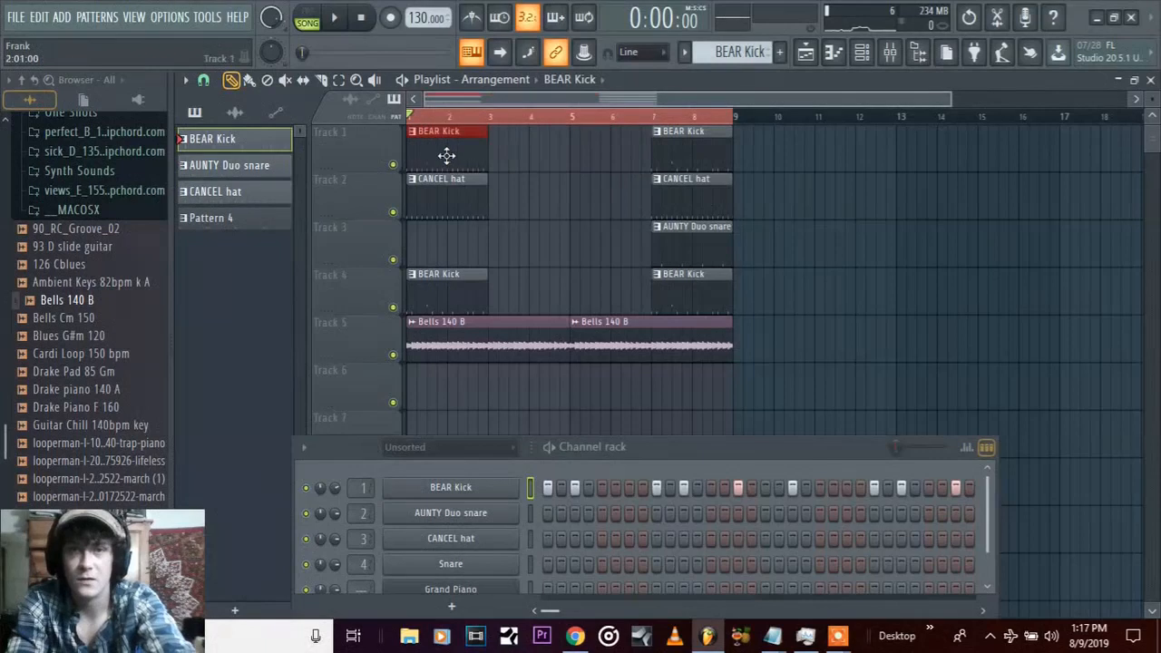
pyautogui.press('space')
pyautogui.moveTo(446, 160); pyautogui.dragTo(604, 148)
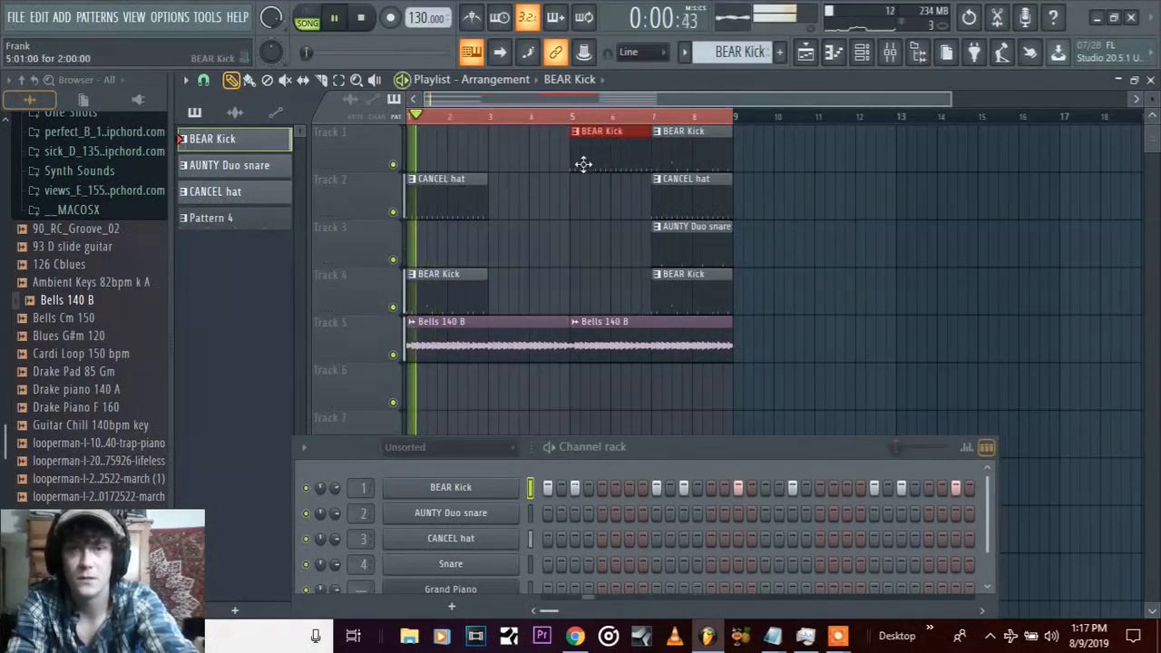
pyautogui.press('space')
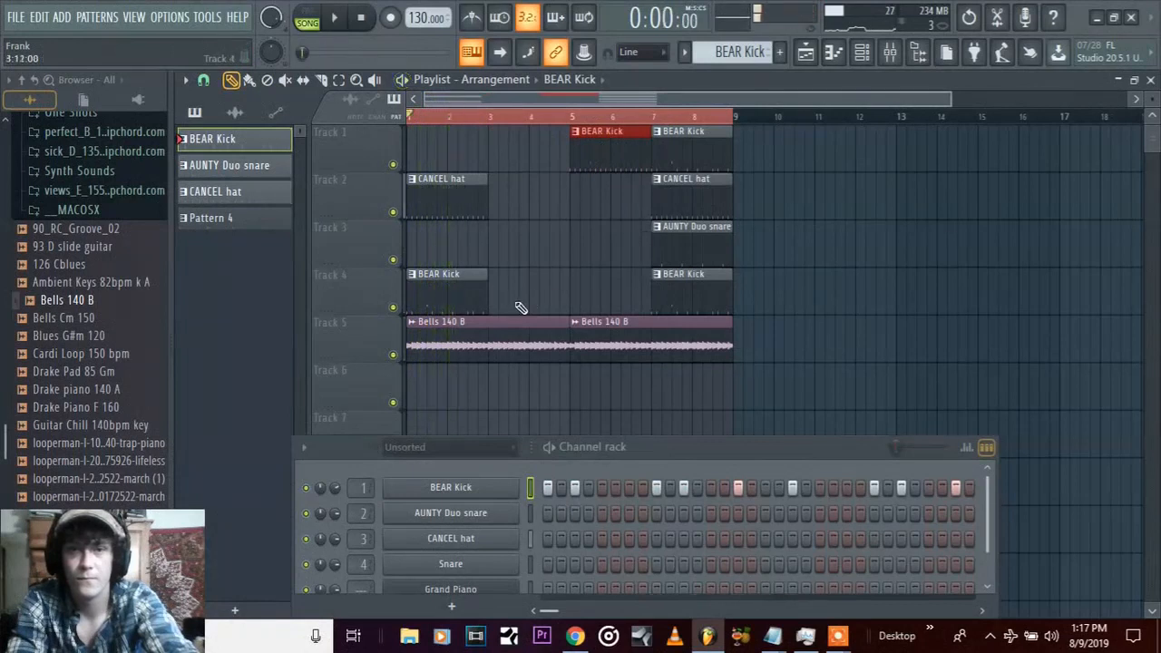
# Duplicate the bar 1 CANCEL hat and BEAR Kick clips to bar 3, and delete the four drum clips at bar 7
pyautogui.moveTo(519, 311); pyautogui.dragTo(533, 202)
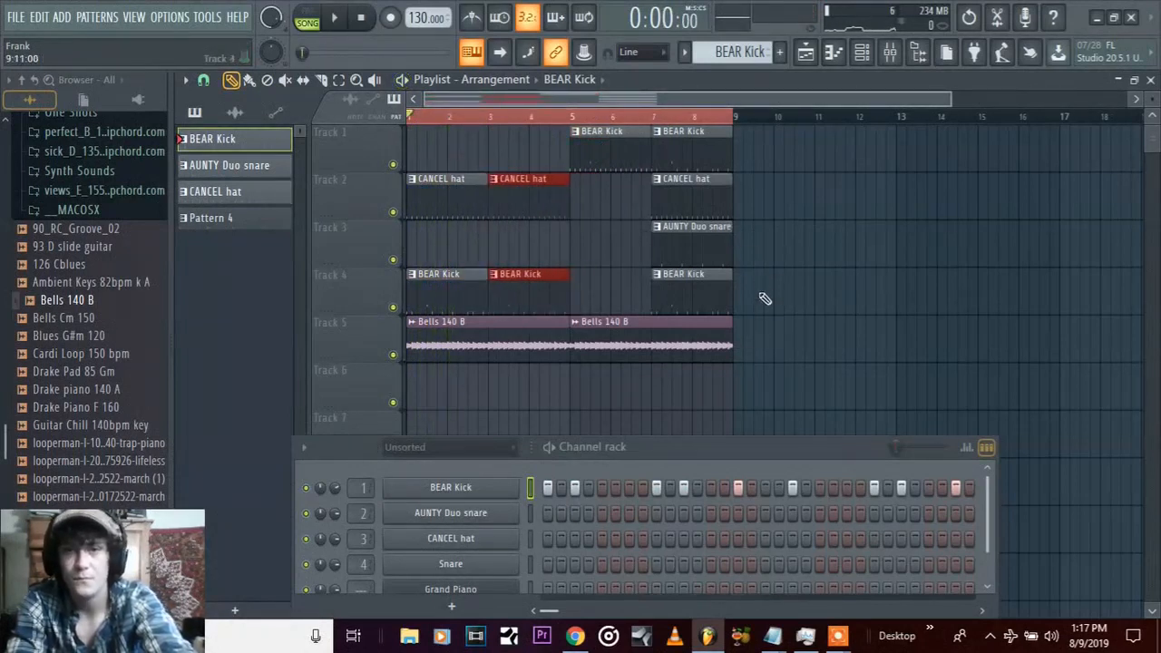
pyautogui.rightClick(714, 288)
pyautogui.rightClick(711, 245)
pyautogui.rightClick(709, 197)
pyautogui.rightClick(710, 157)
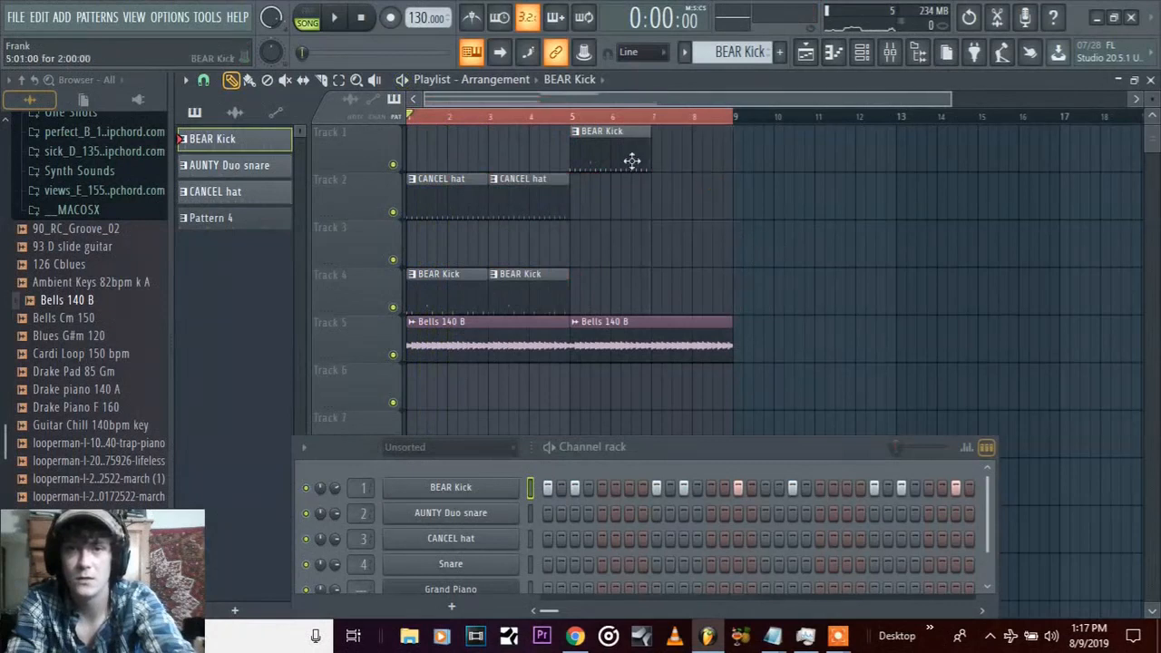
# Duplicate the Track 1 BEAR Kick clip from bar 5 to bar 7 and play the arrangement
pyautogui.moveTo(623, 155); pyautogui.dragTo(703, 154)
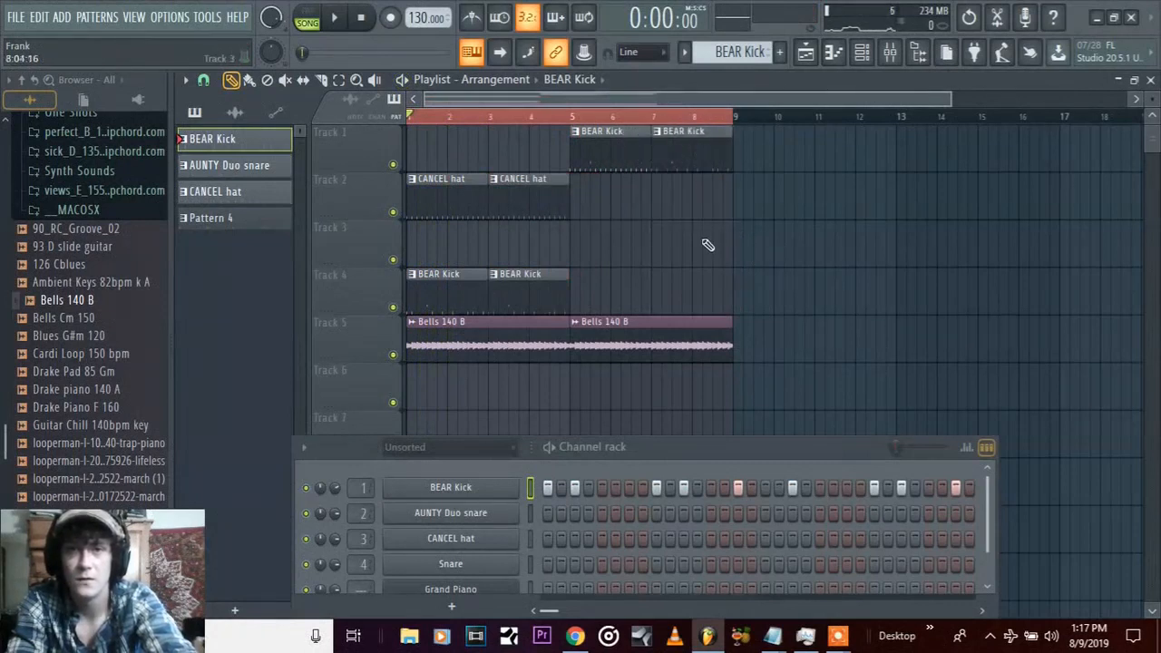
pyautogui.rightClick(695, 155)
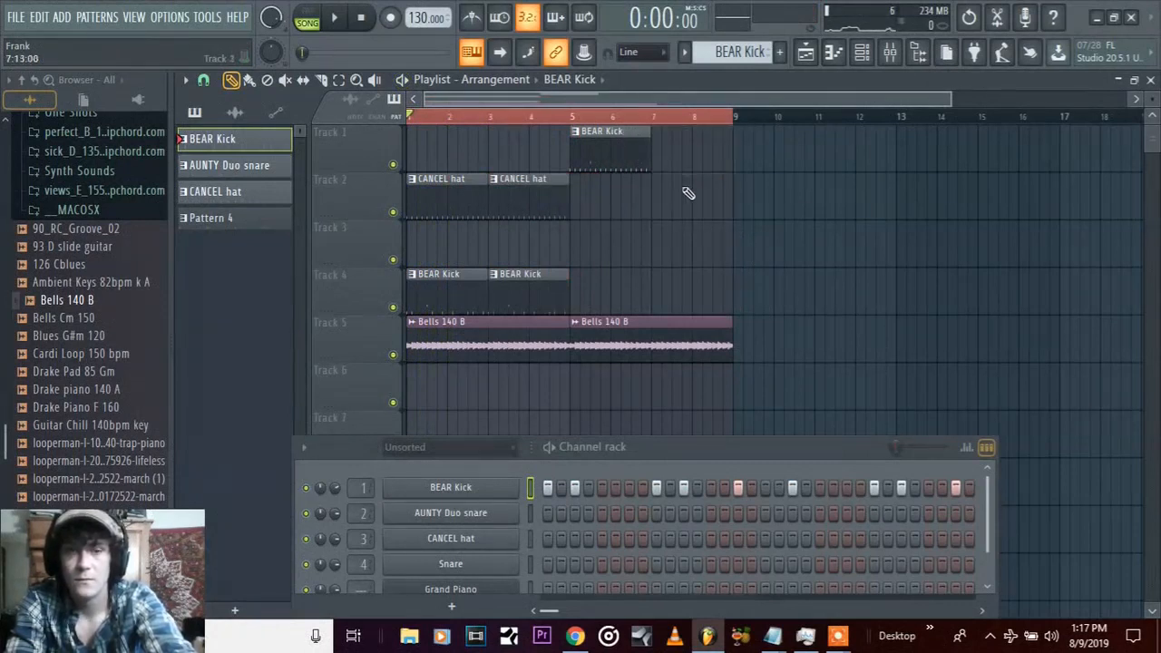
pyautogui.moveTo(682, 161); pyautogui.dragTo(599, 161)
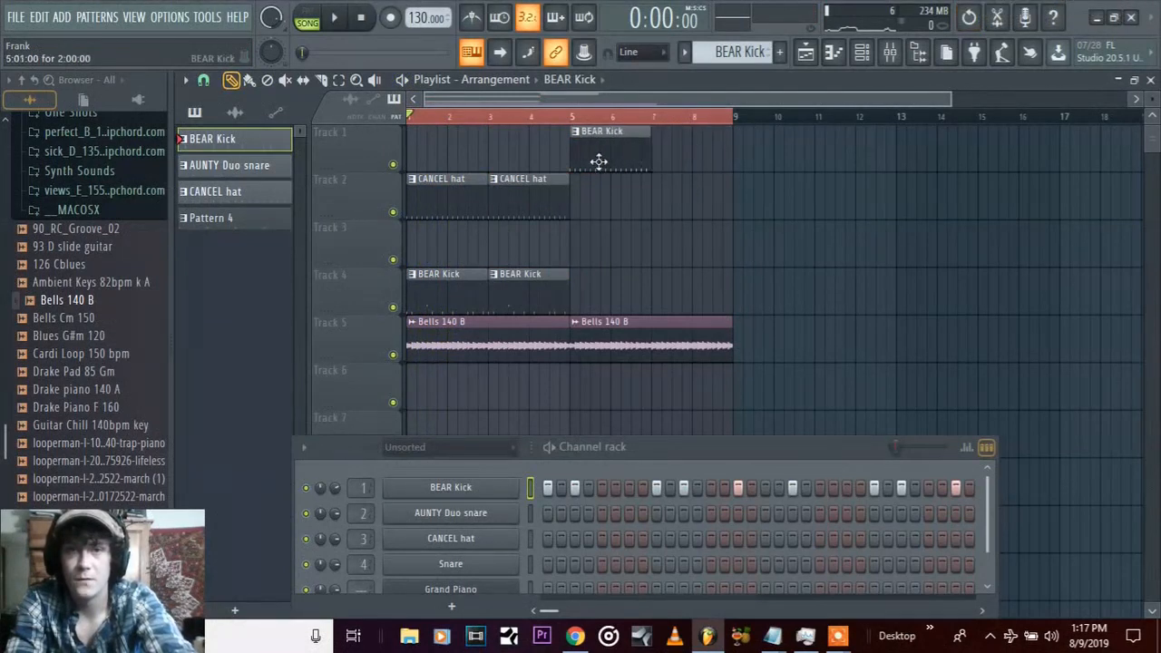
pyautogui.moveTo(665, 218); pyautogui.dragTo(684, 154)
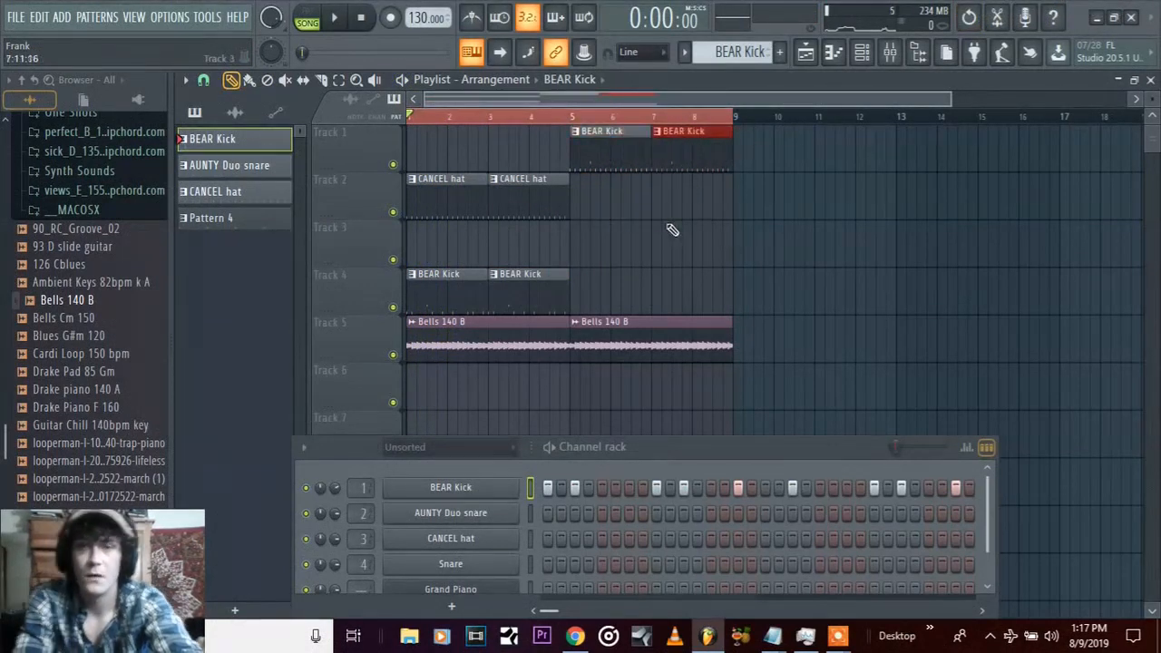
pyautogui.press('space')
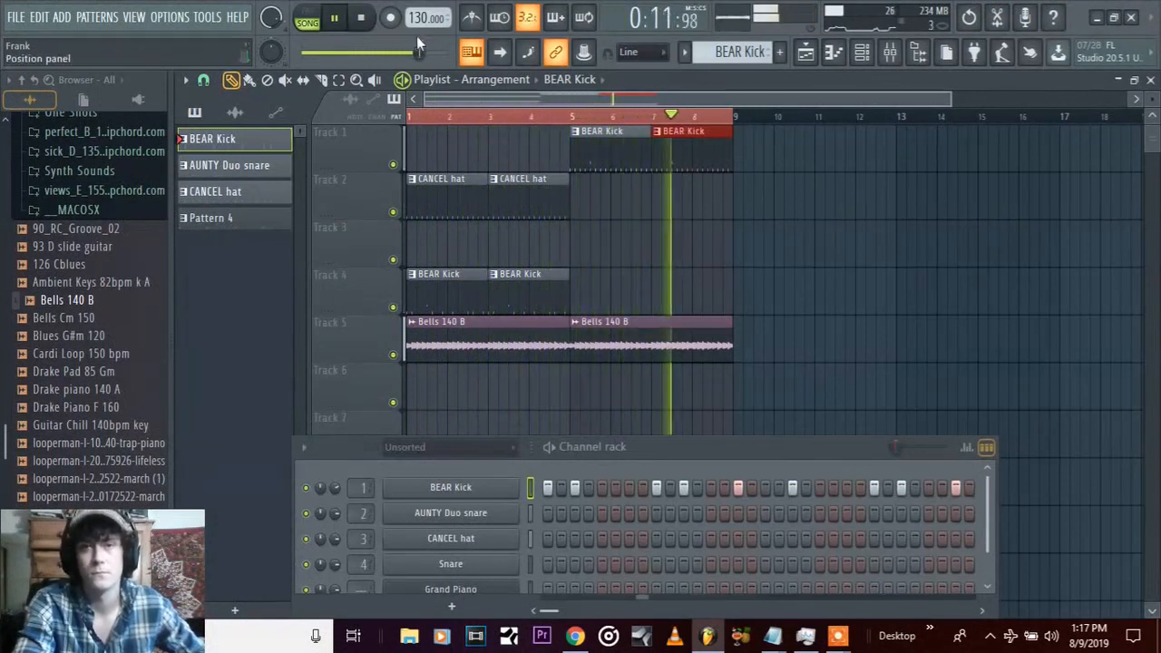
pyautogui.click(361, 19)
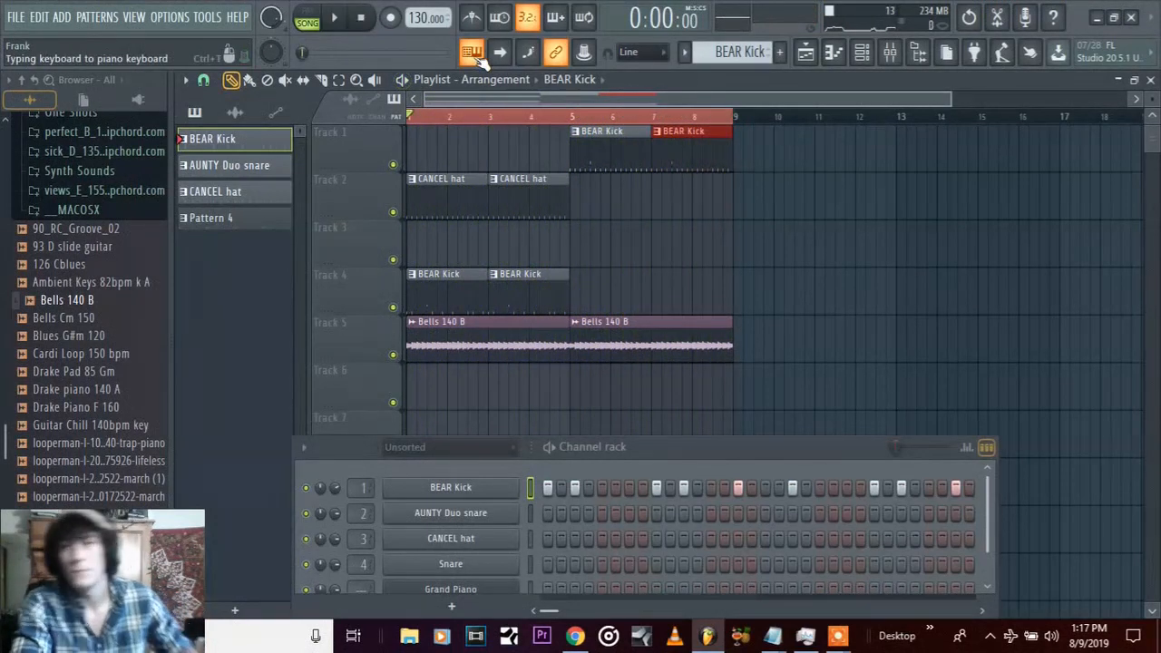
# Place a trial BEAR Kick clip on Track 2, set the main snap to (none), and move the clip to bar 9
pyautogui.click(745, 206)
pyautogui.moveTo(746, 206); pyautogui.dragTo(808, 206)
pyautogui.click(621, 53)
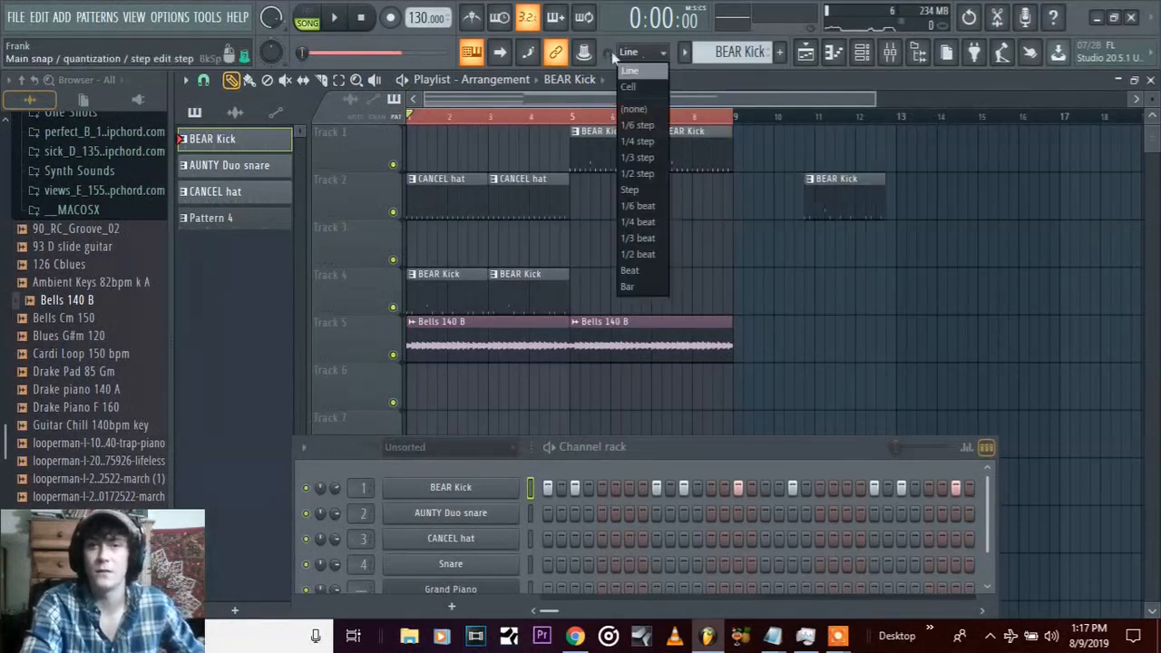
pyautogui.click(611, 53)
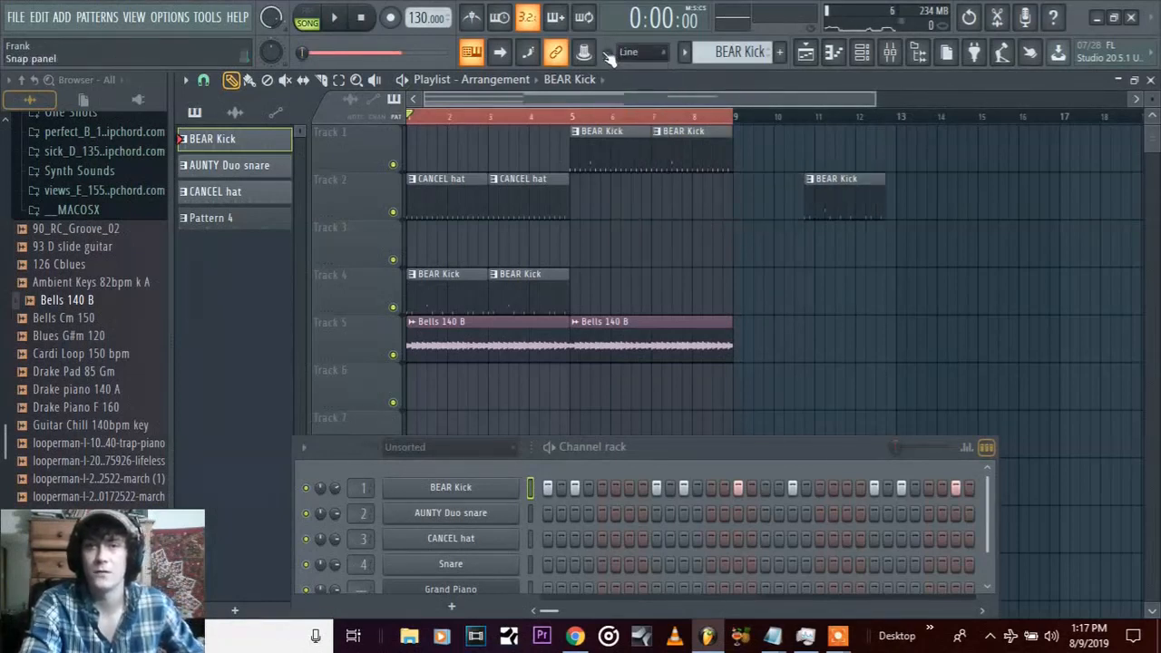
pyautogui.click(646, 52)
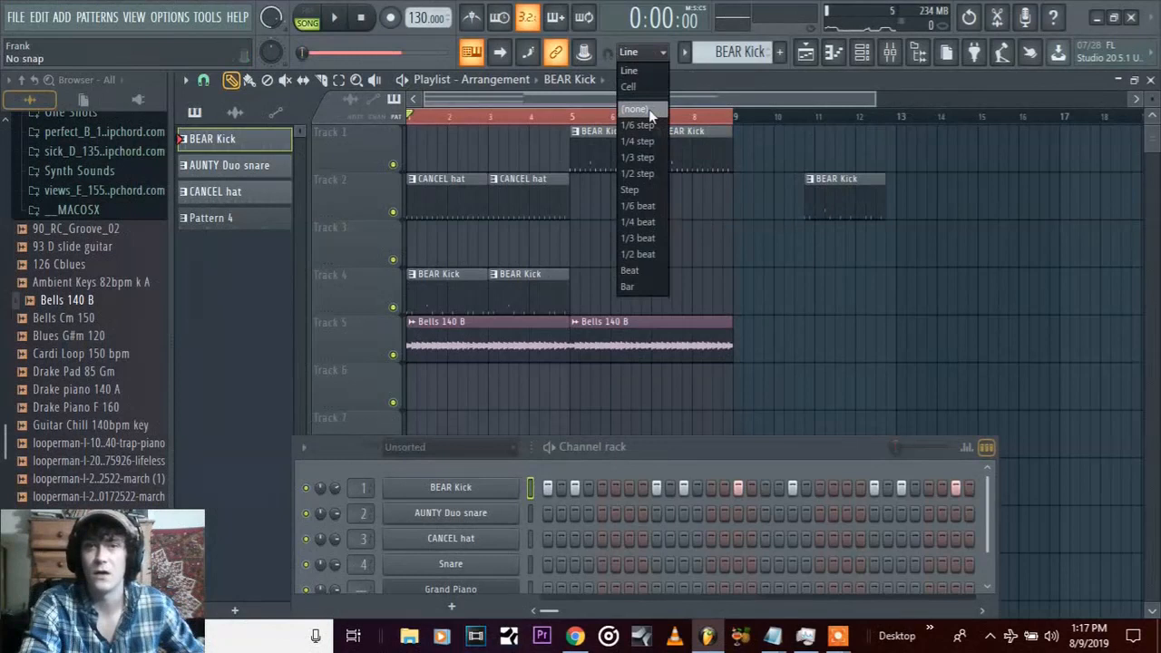
pyautogui.click(648, 109)
pyautogui.moveTo(856, 187); pyautogui.dragTo(785, 198)
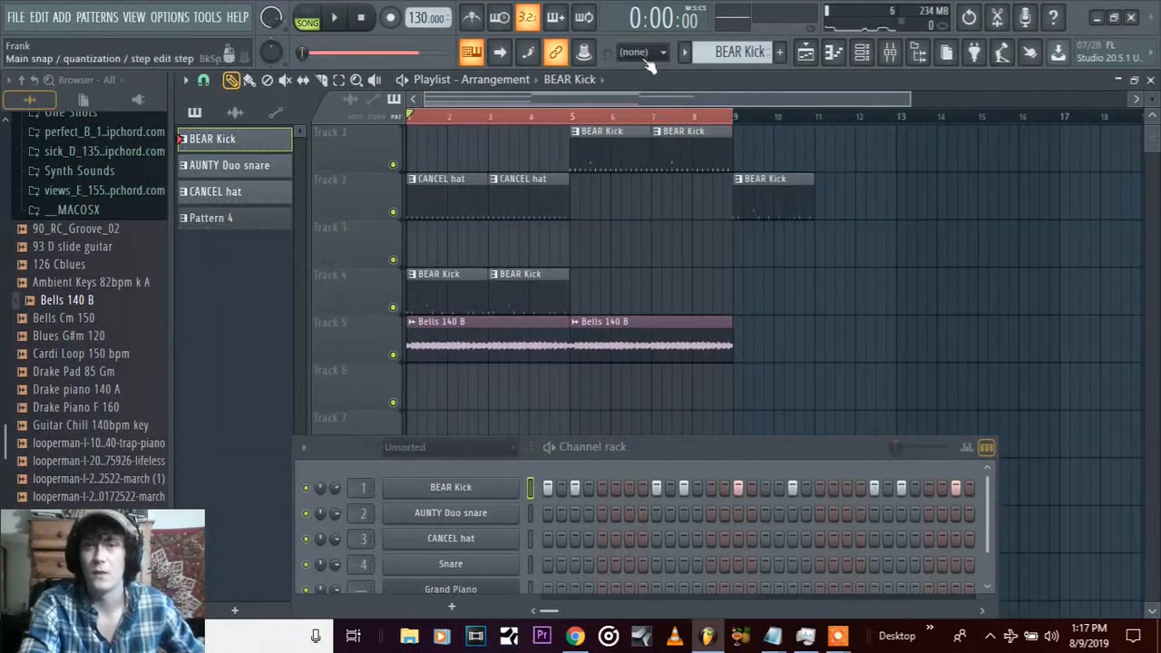
# Set the main snap to Line and the Playlist snap to (none), and shift the trial clip slightly earlier across bar 9
pyautogui.click(646, 54)
pyautogui.click(645, 75)
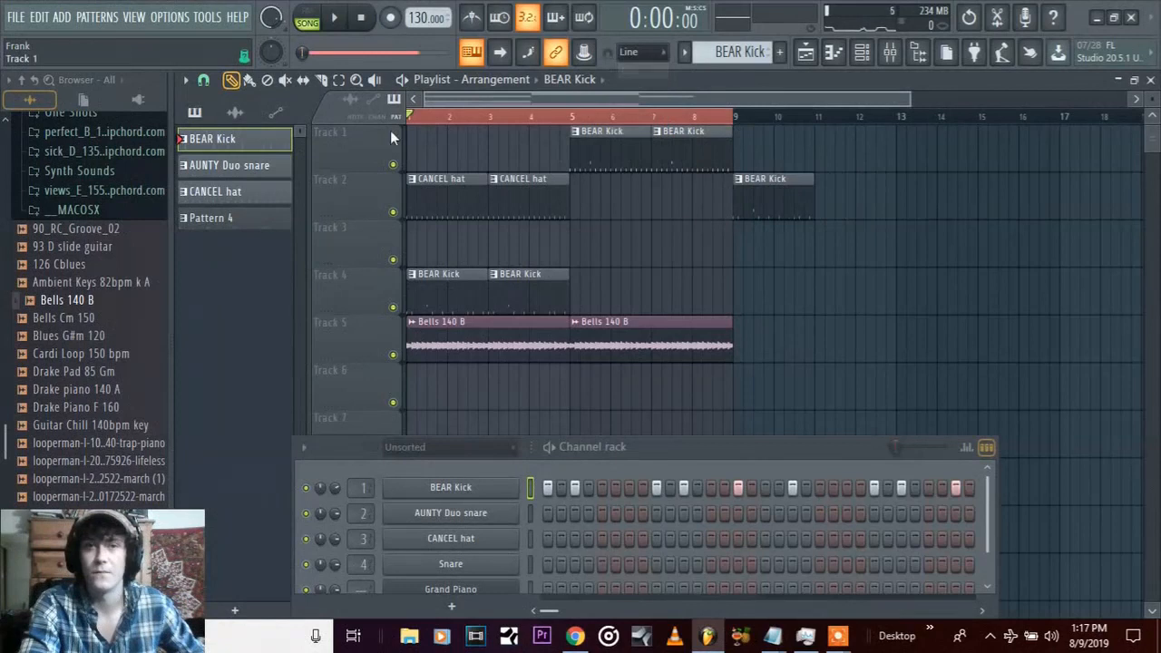
pyautogui.click(203, 80)
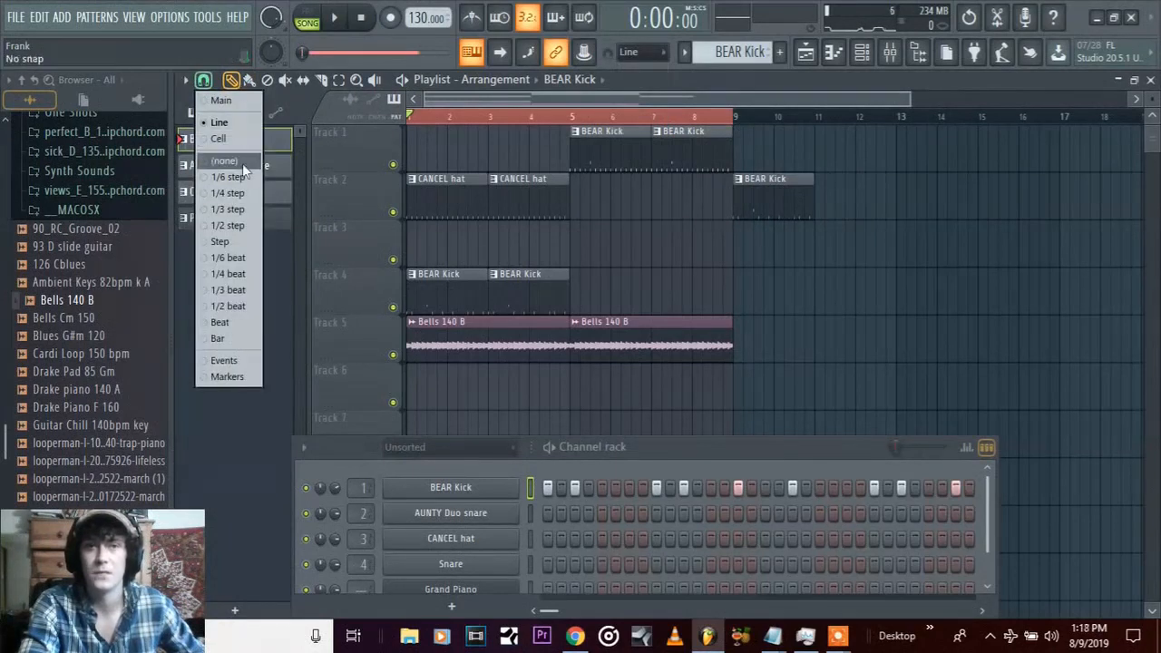
pyautogui.click(243, 163)
pyautogui.moveTo(760, 199); pyautogui.dragTo(728, 189)
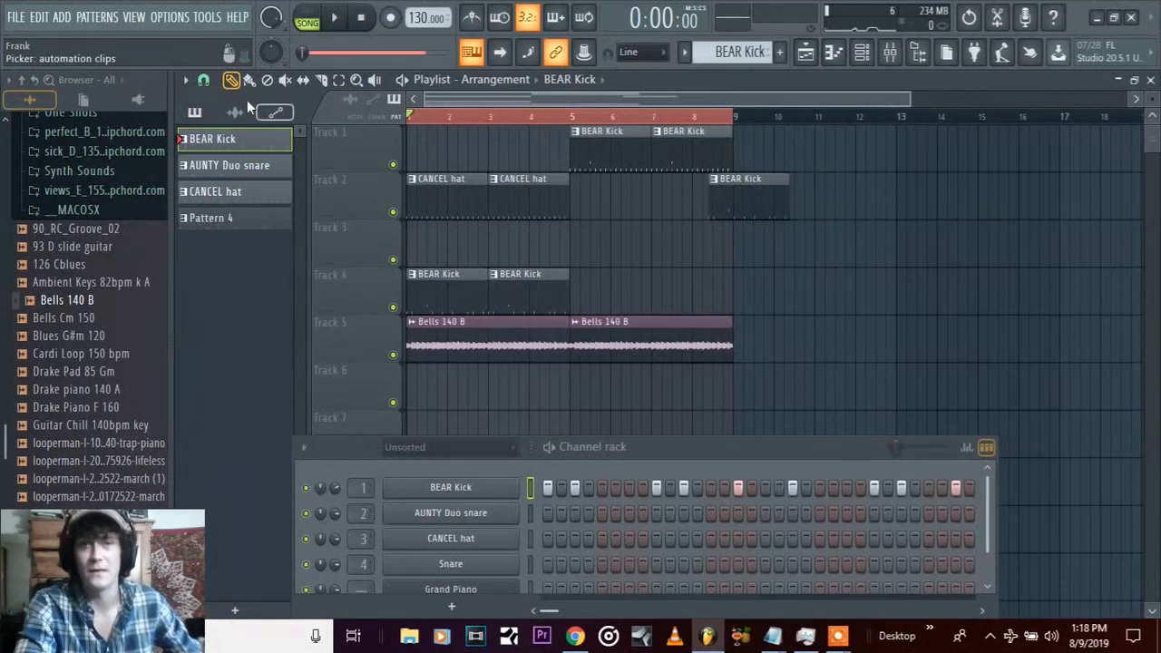
# Set the Playlist snap to Cell, test moving the trial BEAR Kick clip to partway through bar 7, and delete it
pyautogui.click(203, 80)
pyautogui.click(222, 139)
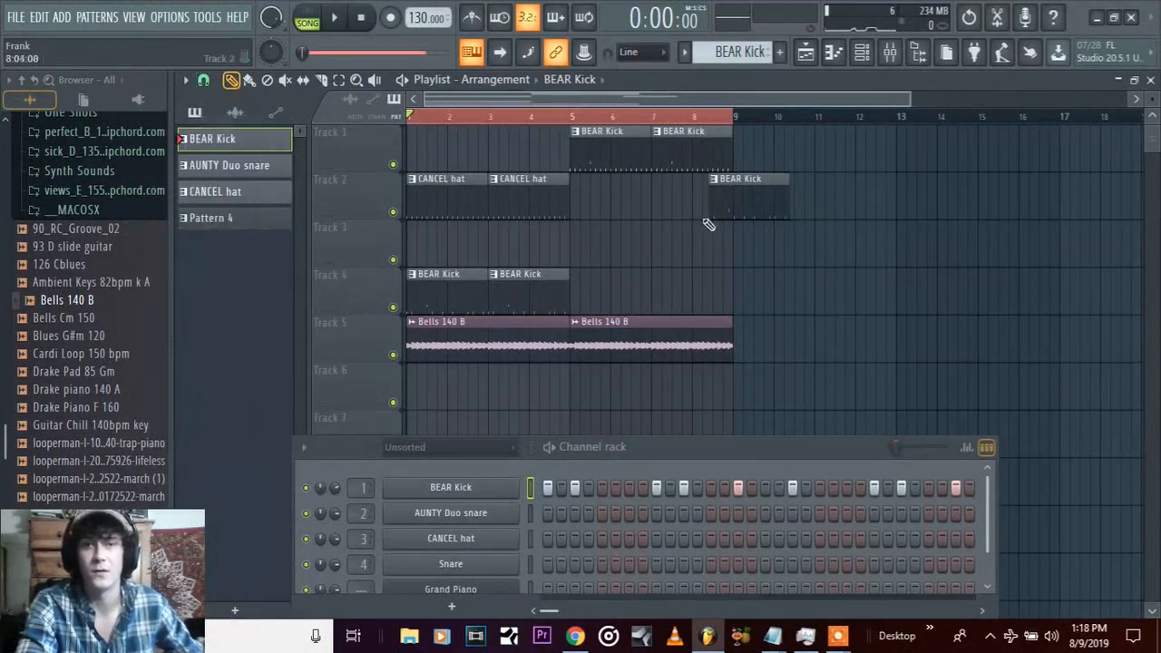
pyautogui.moveTo(722, 200)
pyautogui.mouseDown()
pyautogui.moveTo(638, 200)
pyautogui.moveTo(733, 196)
pyautogui.moveTo(708, 207)
pyautogui.mouseUp()
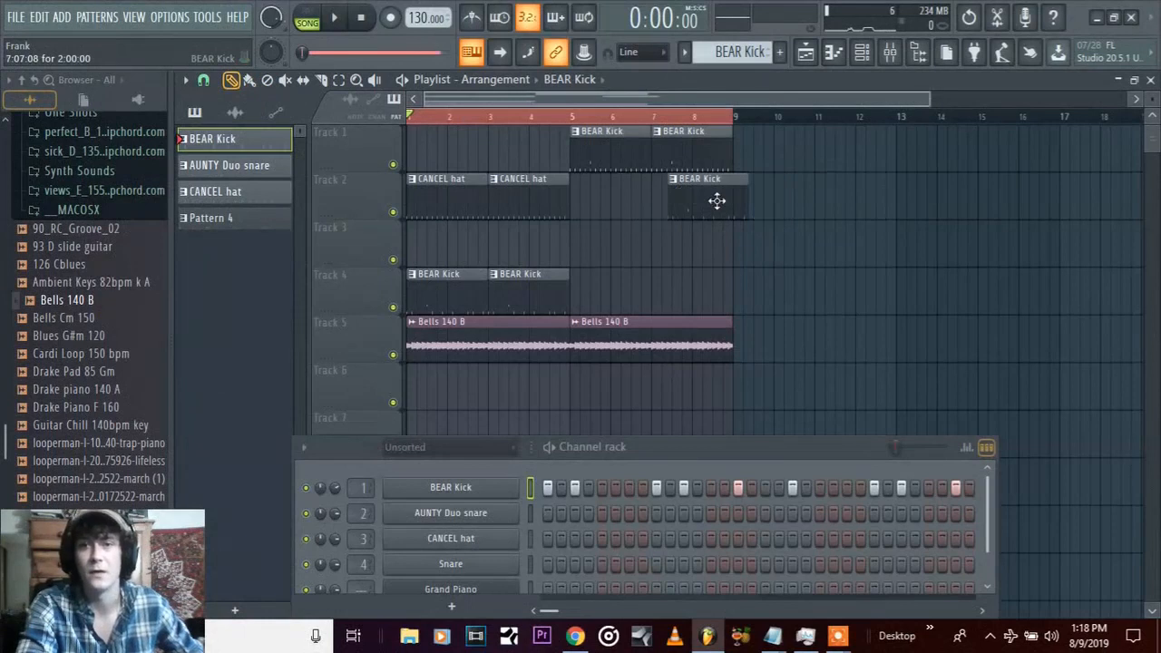
pyautogui.rightClick(724, 194)
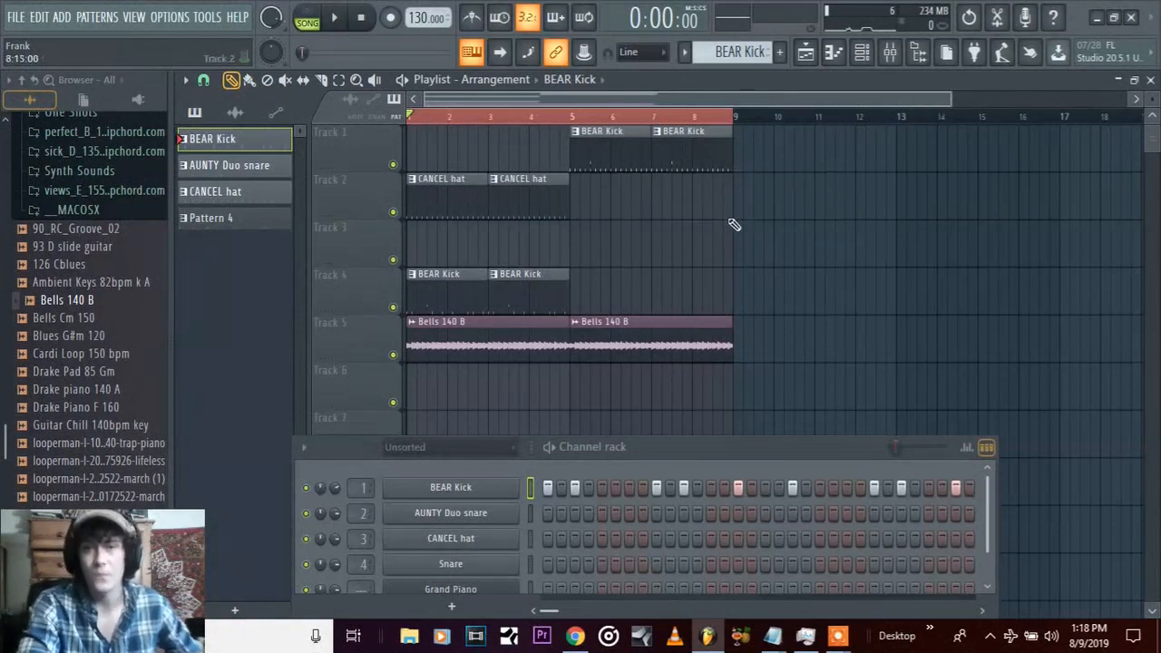
# Move the Channel rack higher over the Playlist and sound a note on the BEAR Kick channel
pyautogui.moveTo(807, 448); pyautogui.dragTo(787, 387)
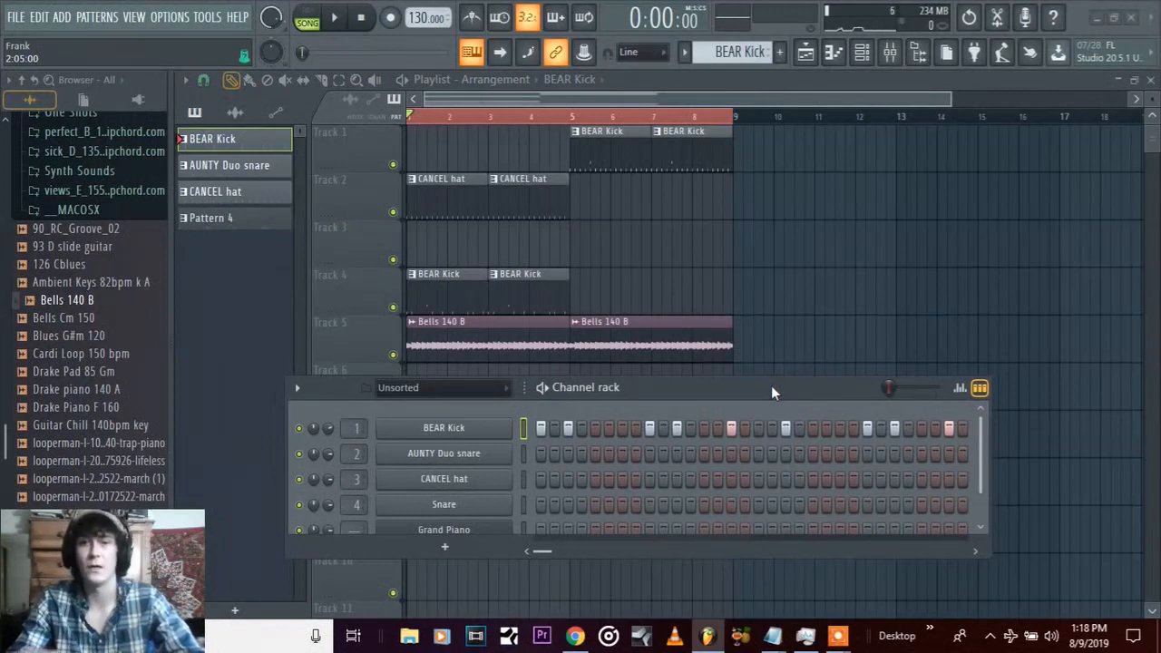
pyautogui.press('m')
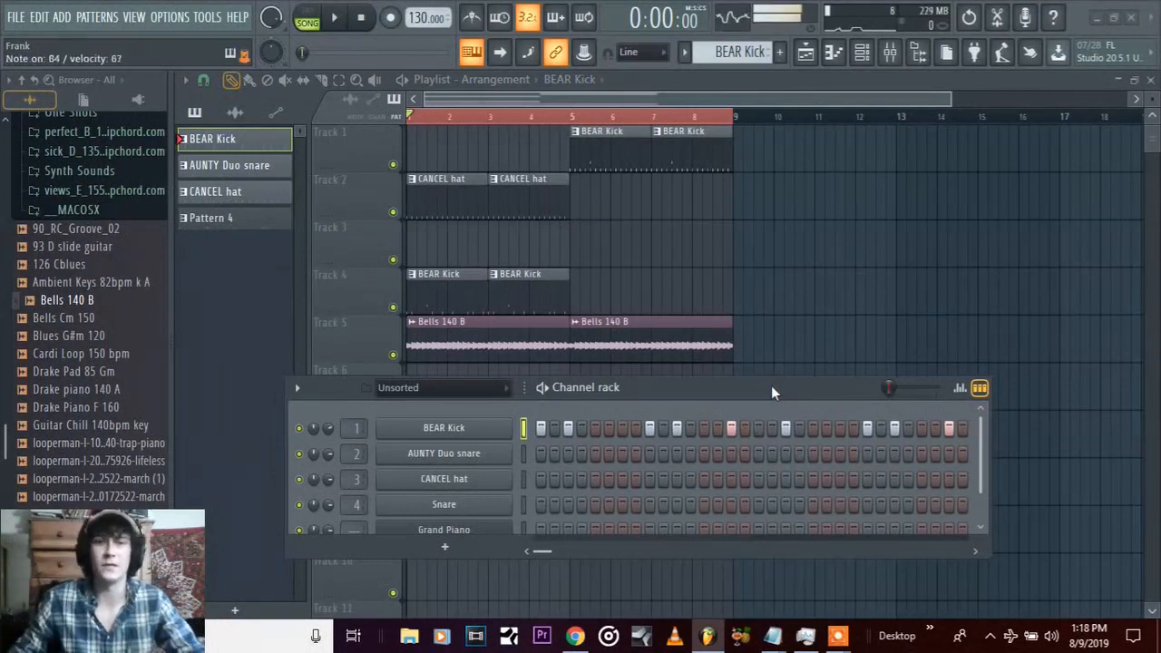